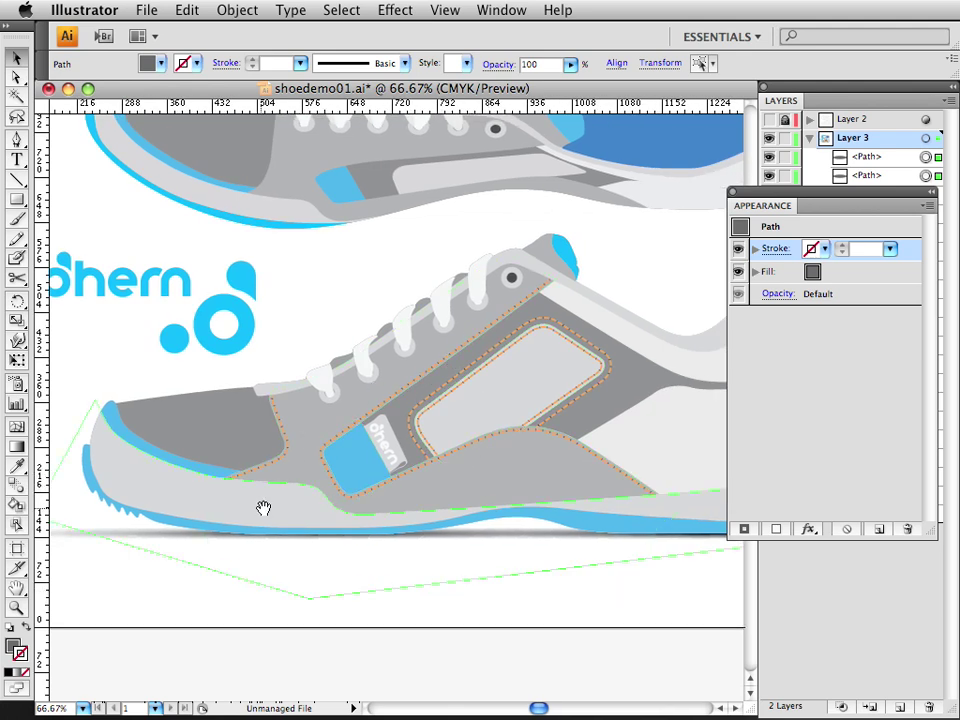
# - Undo the last grey recolouring of the small stitch artwork beside the logo and deselect it
pyautogui.moveTo(261, 508); pyautogui.dragTo(492, 500)
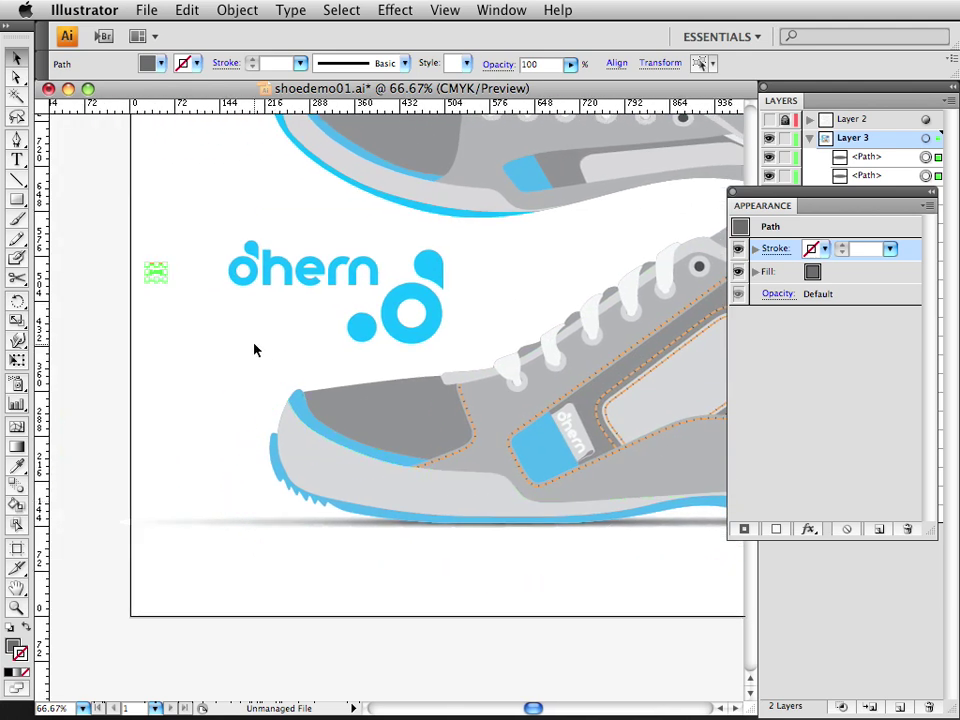
pyautogui.click(192, 337)
pyautogui.press('super+z')
pyautogui.moveTo(131, 289); pyautogui.dragTo(174, 270)
pyautogui.press('Delete')
pyautogui.moveTo(92, 243)
pyautogui.mouseDown()
pyautogui.moveTo(223, 281)
pyautogui.moveTo(348, 335)
pyautogui.mouseUp()
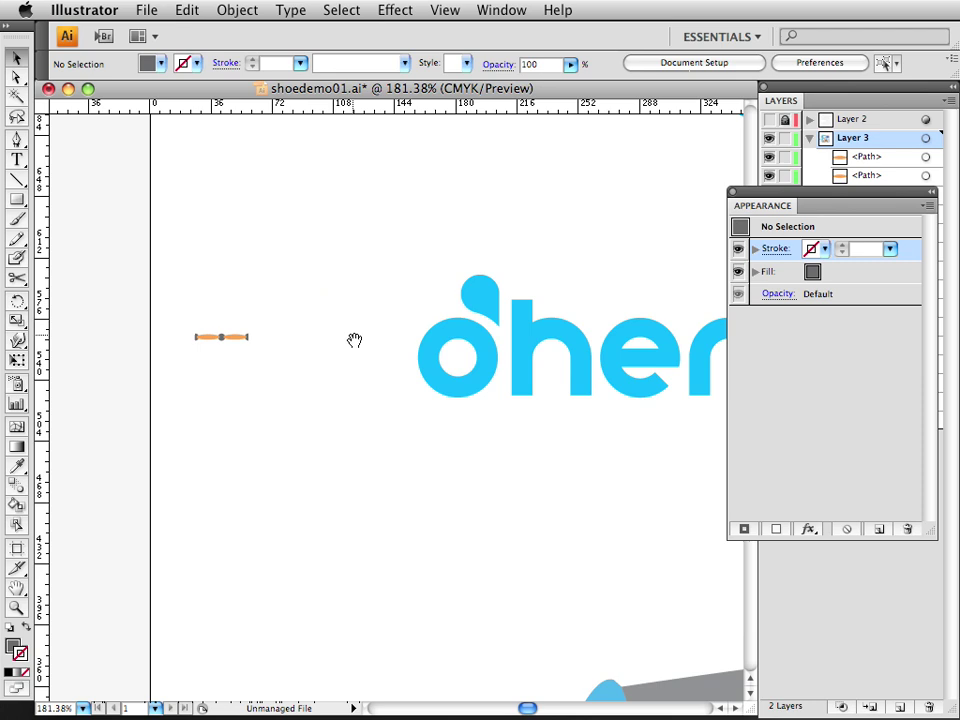
pyautogui.doubleClick(201, 337)
pyautogui.moveTo(623, 612); pyautogui.dragTo(100, 446)
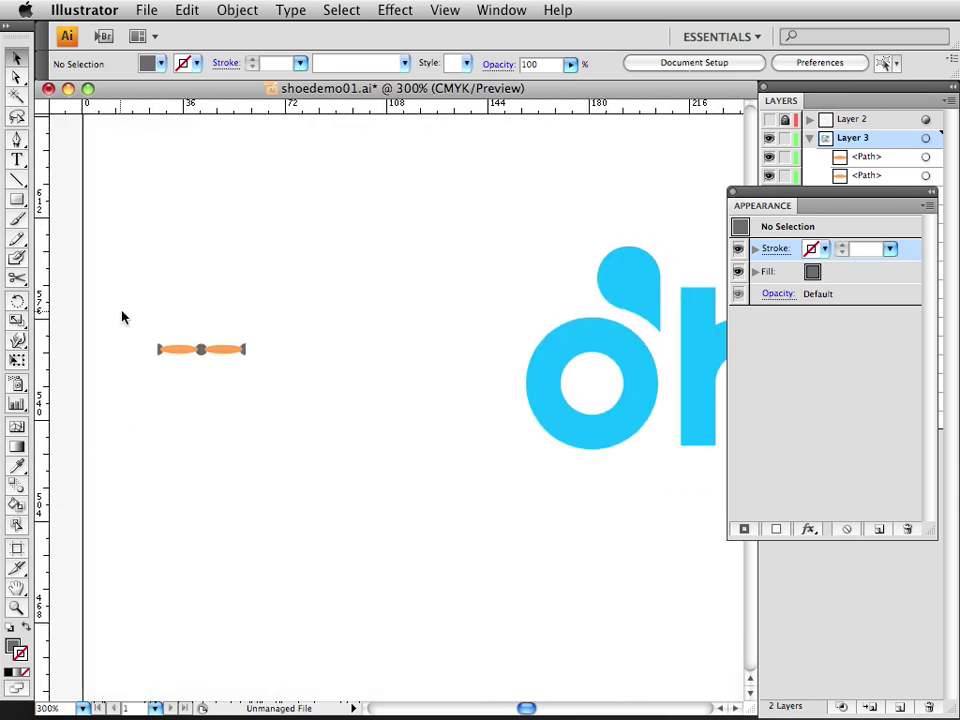
# - Duplicate the orange stitch artwork just below the original and display the colour swatches for the copy's two ovals
pyautogui.moveTo(122, 317); pyautogui.dragTo(231, 396)
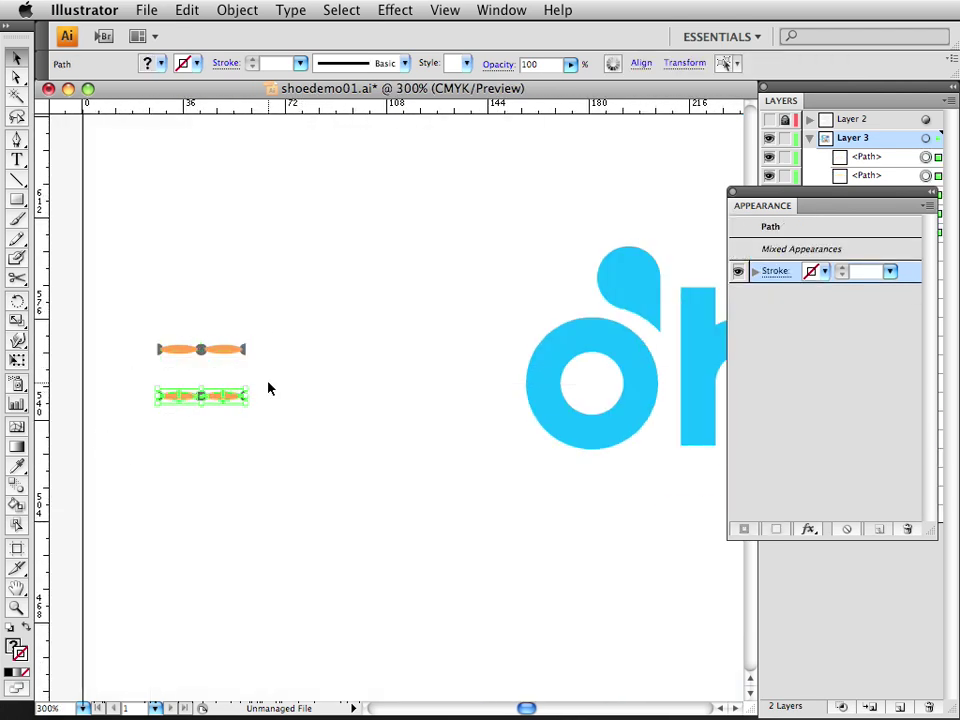
pyautogui.click(270, 389)
pyautogui.click(230, 396)
pyautogui.keyDown('shift'); pyautogui.click(184, 396); pyautogui.keyUp('shift')
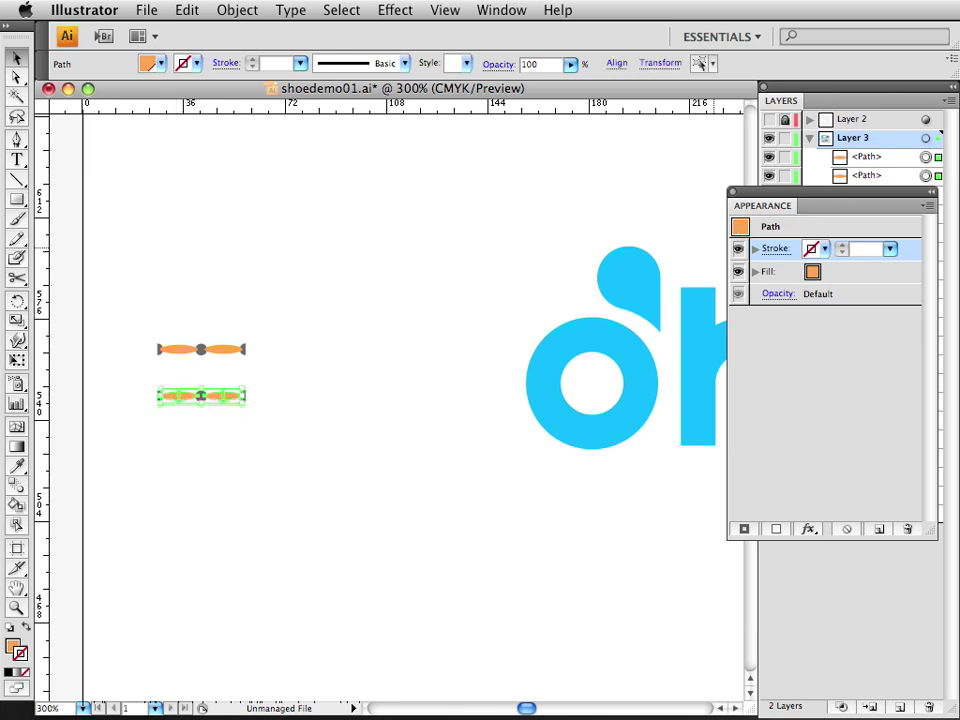
pyautogui.moveTo(958, 250); pyautogui.dragTo(470, 367)
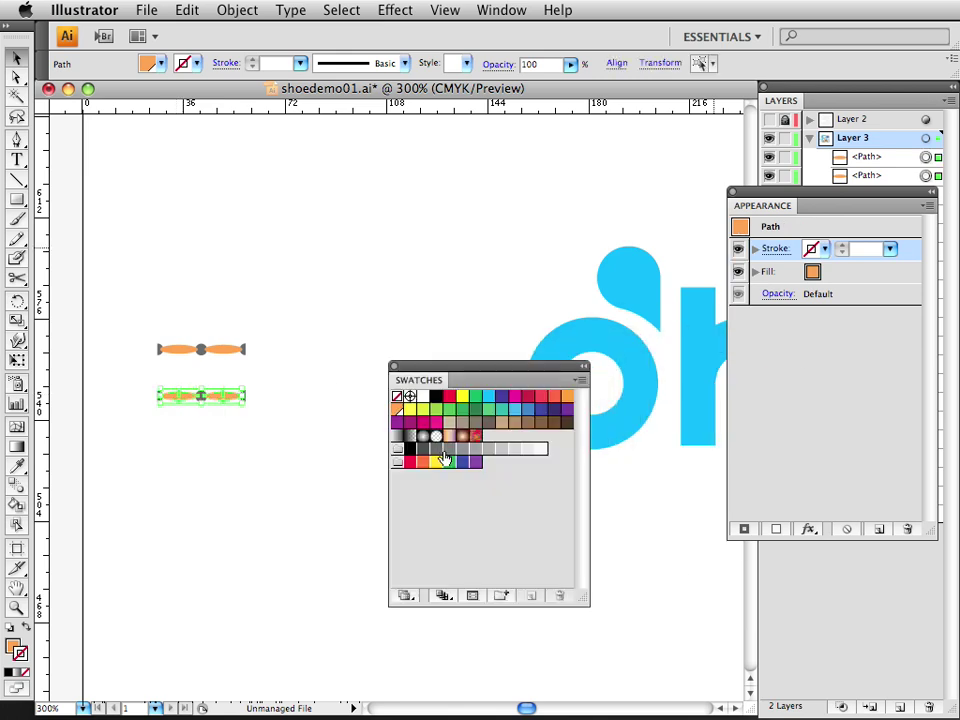
pyautogui.doubleClick(463, 450)
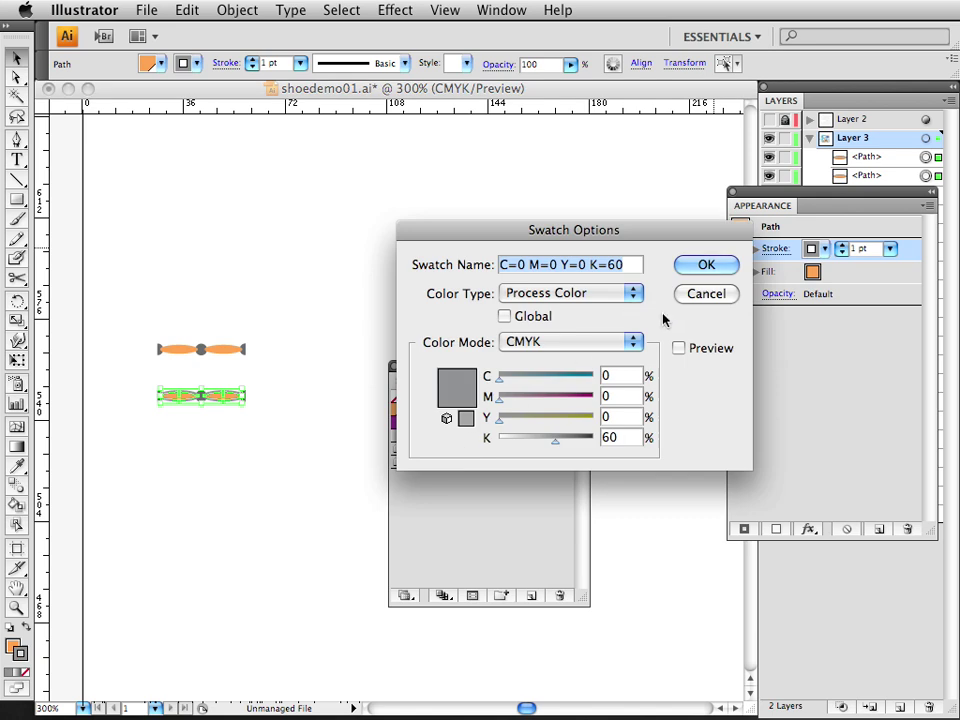
pyautogui.click(687, 297)
pyautogui.press('super+z')
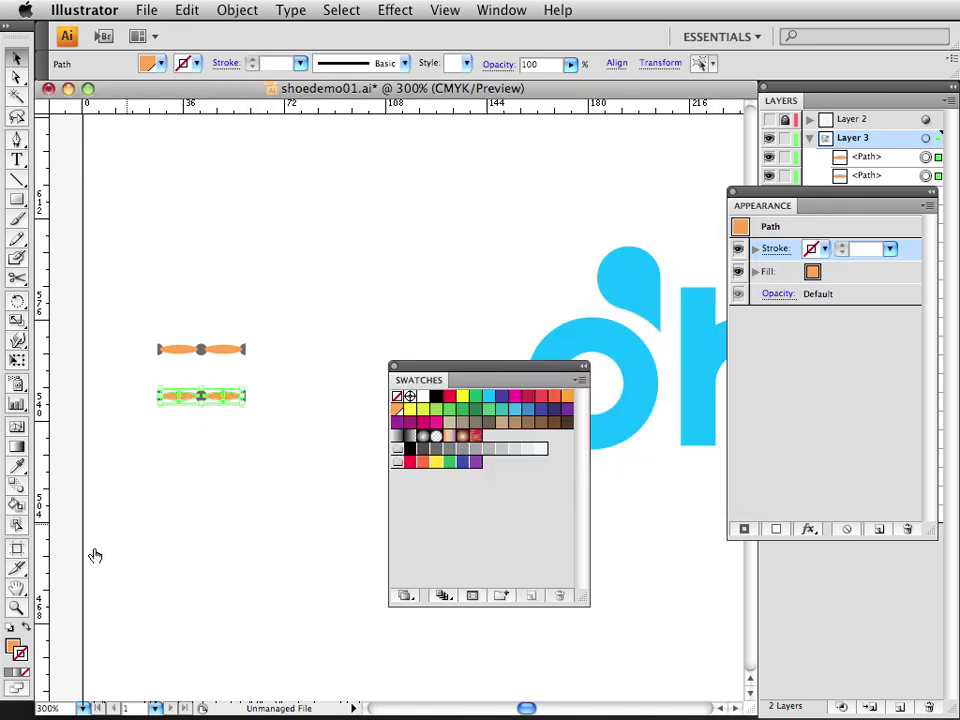
# - Fill the copy's two ovals with the C=0 M=0 Y=0 K=60 grey swatch and make that swatch global
pyautogui.click(19, 642)
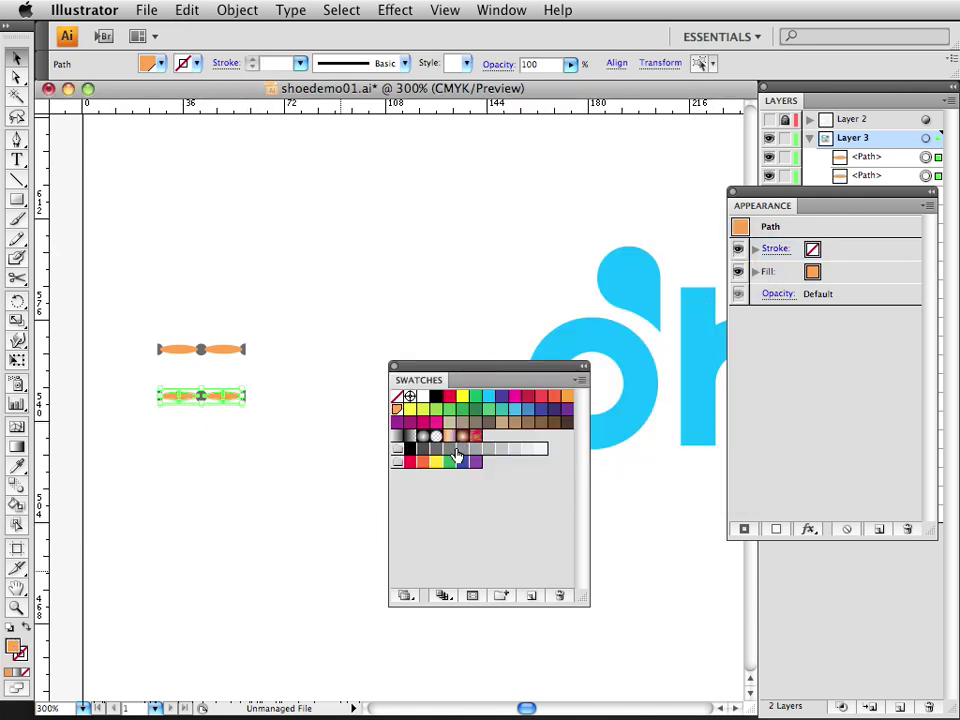
pyautogui.doubleClick(458, 456)
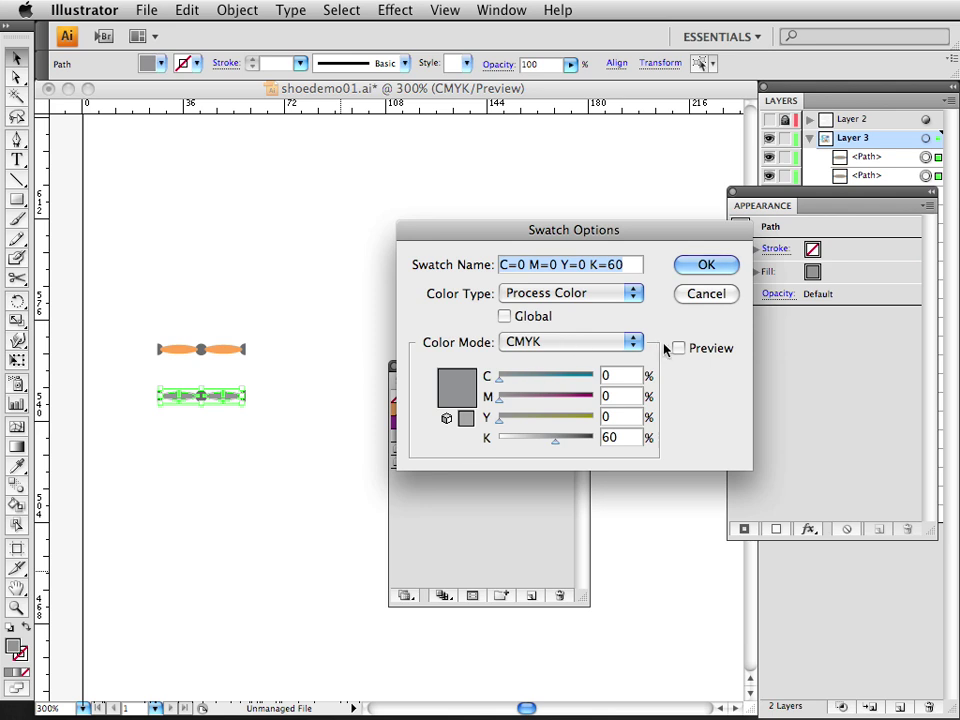
pyautogui.click(548, 315)
pyautogui.click(703, 265)
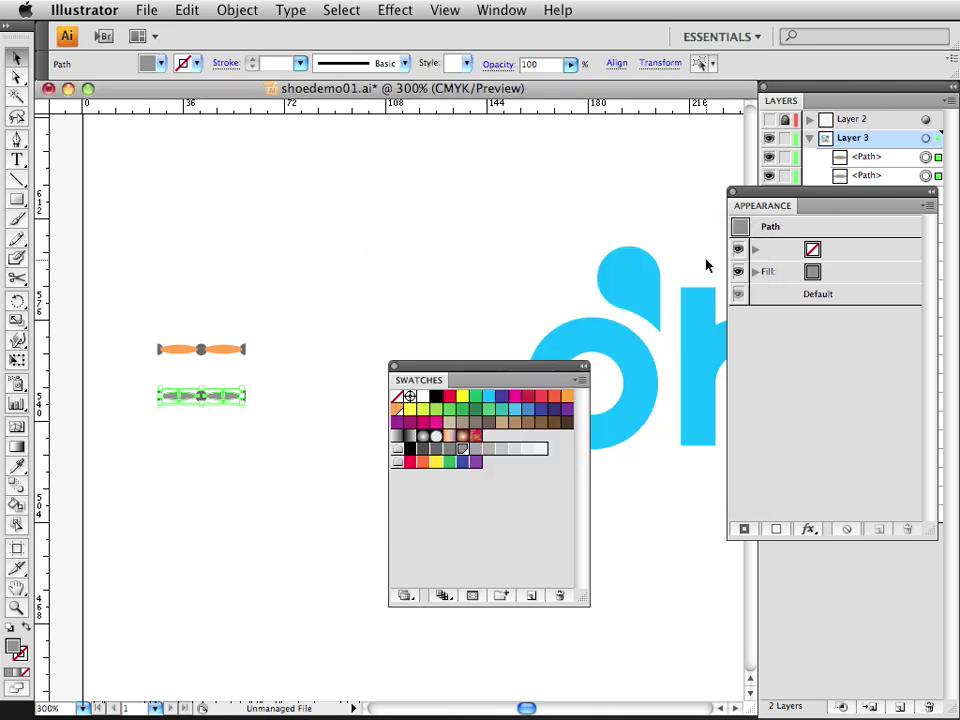
pyautogui.moveTo(426, 376); pyautogui.dragTo(683, 375)
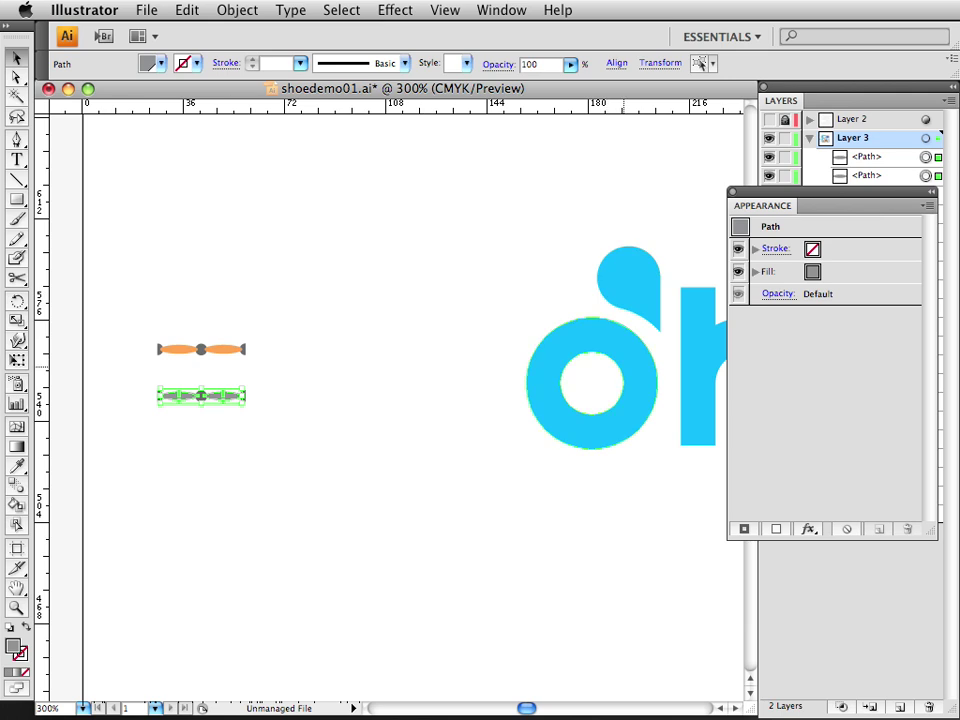
# - Create a new pattern brush from the two grey stitch ovals, with its scale set to 75%
pyautogui.press('F5')
pyautogui.moveTo(590, 403)
pyautogui.mouseDown()
pyautogui.moveTo(571, 354)
pyautogui.moveTo(501, 303)
pyautogui.mouseUp()
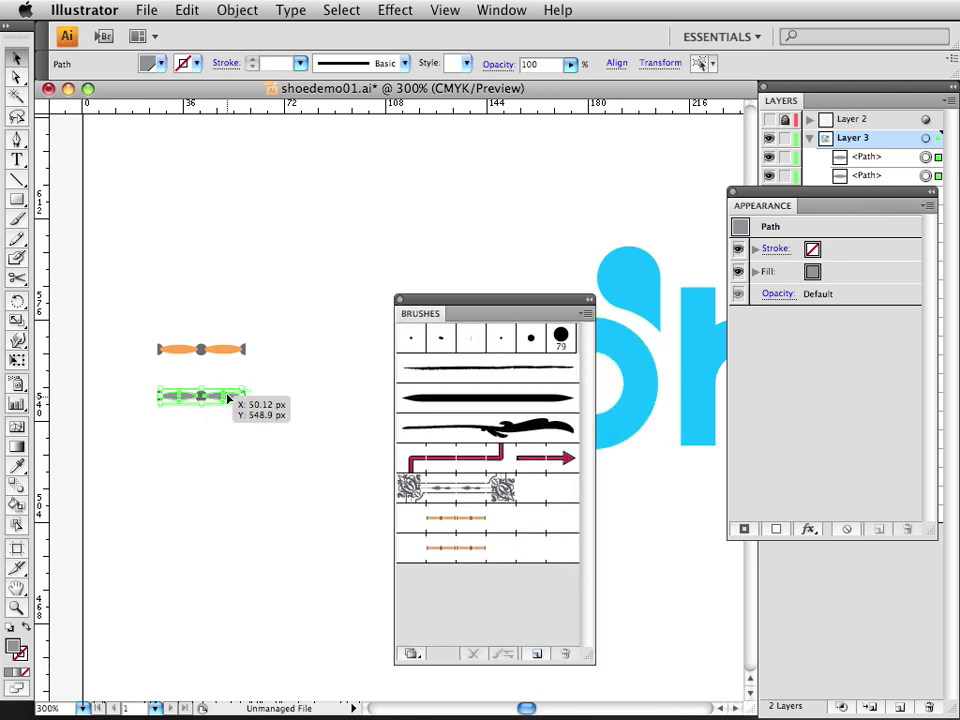
pyautogui.moveTo(232, 398); pyautogui.dragTo(407, 586)
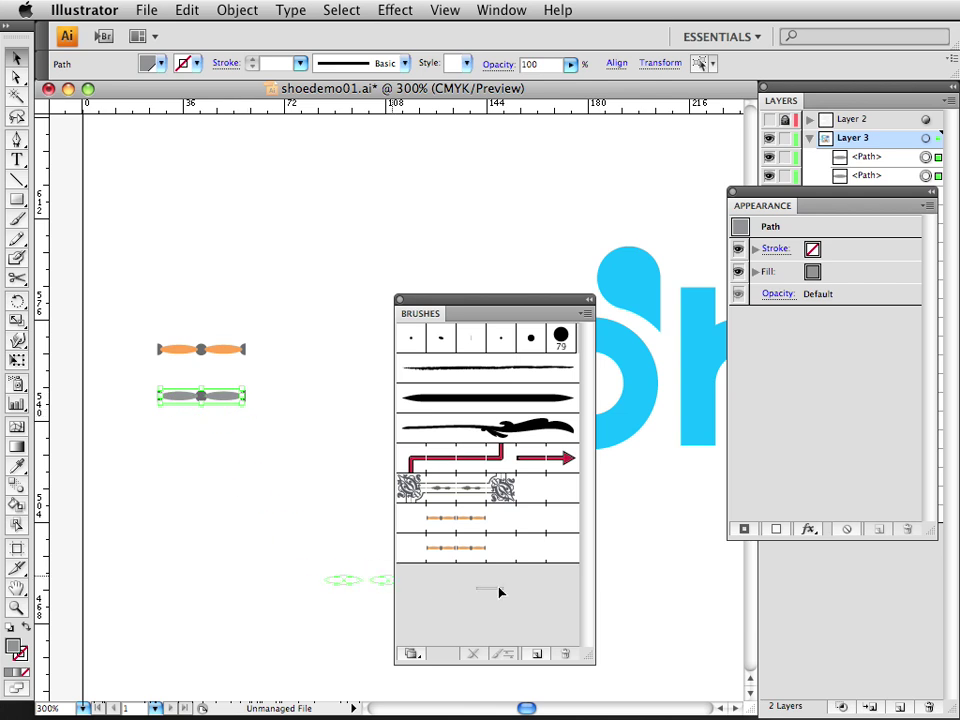
pyautogui.moveTo(499, 592); pyautogui.dragTo(499, 592)
pyautogui.click(505, 399)
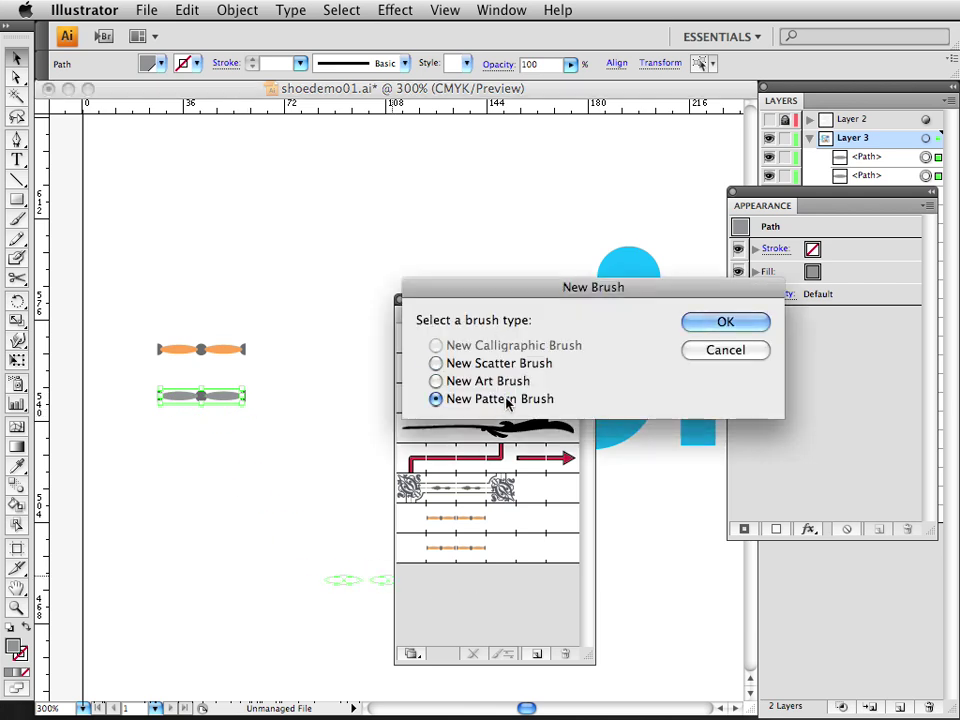
pyautogui.click(725, 321)
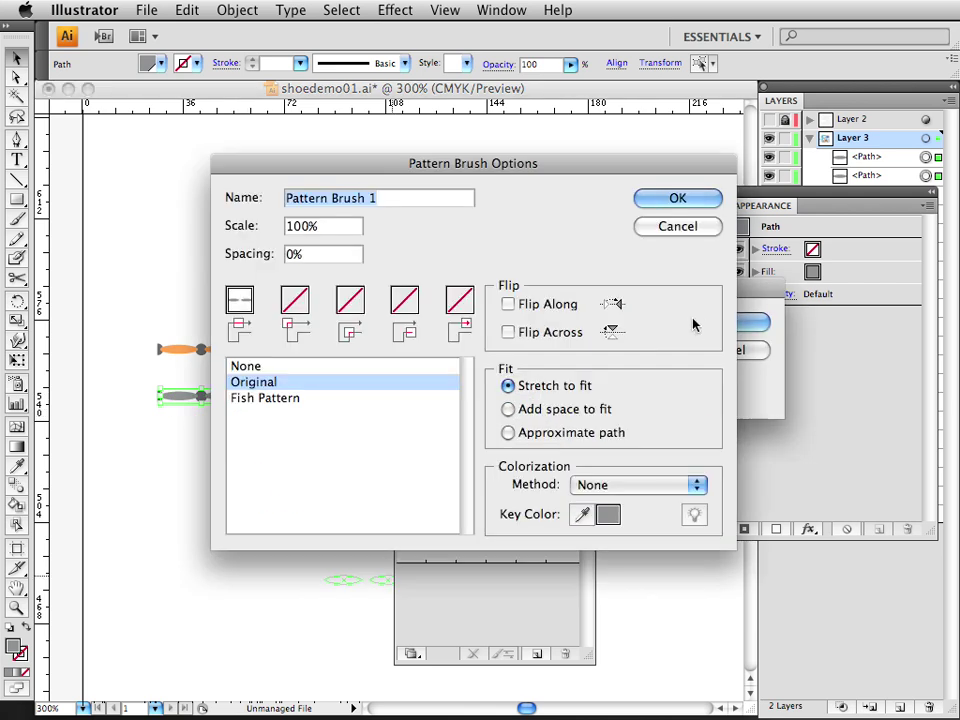
pyautogui.doubleClick(322, 225)
pyautogui.write('75')
pyautogui.press('Return')
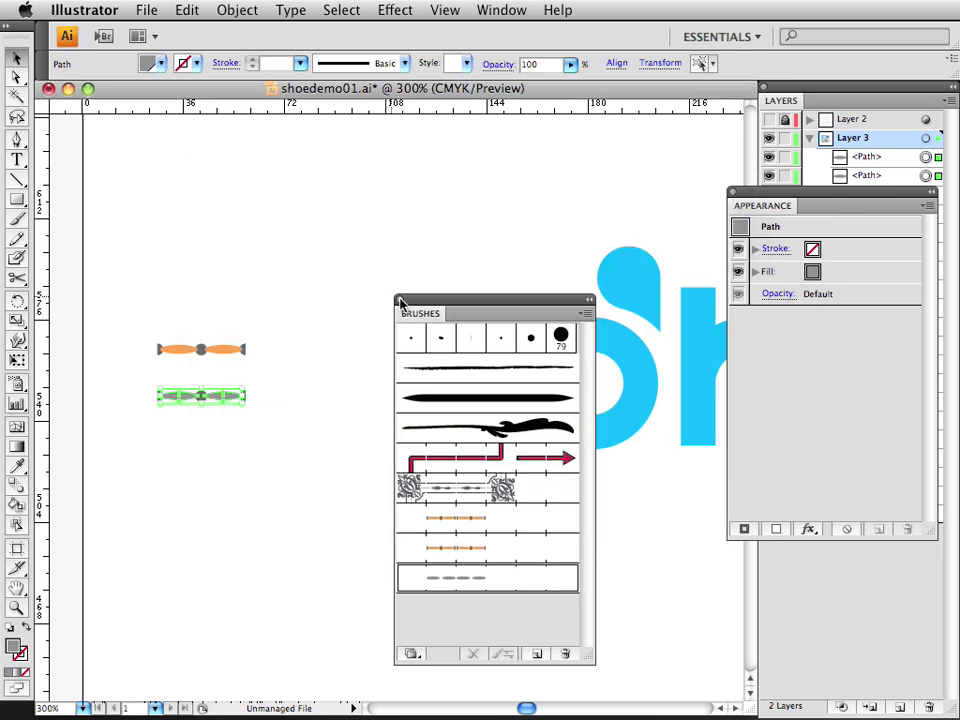
pyautogui.press('F5')
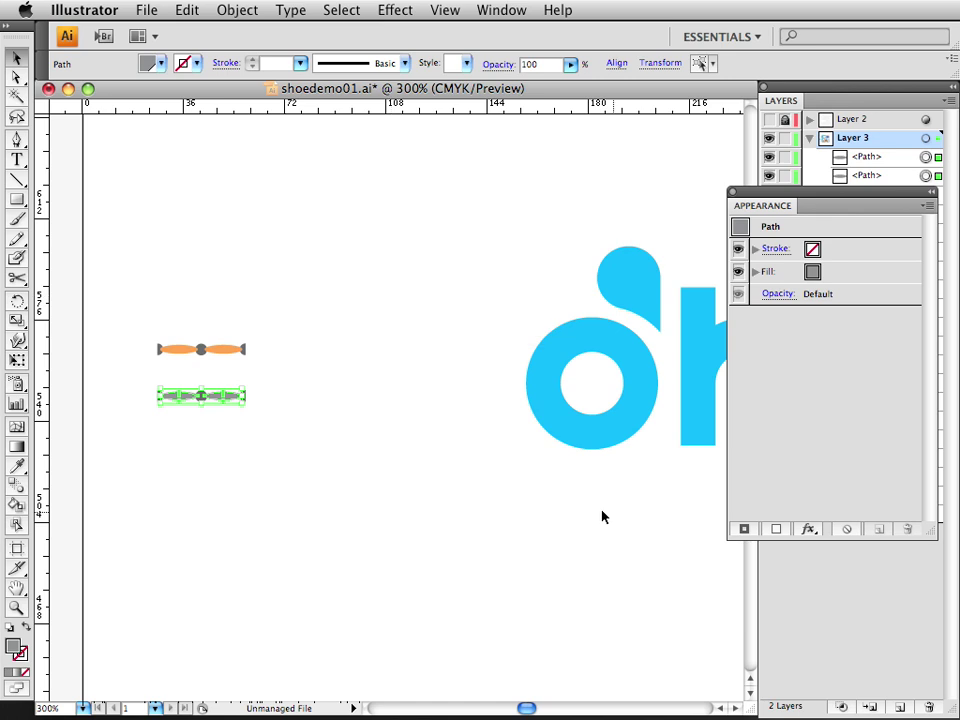
# - Isolate the nested group of the side-view shoe and select the light grey upper panel outlined with orange stitching
pyautogui.click(398, 511)
pyautogui.moveTo(493, 469); pyautogui.dragTo(454, 454)
pyautogui.keyDown('alt'); pyautogui.keyDown('super'); pyautogui.click(453, 455); pyautogui.keyUp('super'); pyautogui.keyUp('alt')
pyautogui.keyDown('alt'); pyautogui.keyDown('super'); pyautogui.click(453, 455); pyautogui.keyUp('super'); pyautogui.keyUp('alt')
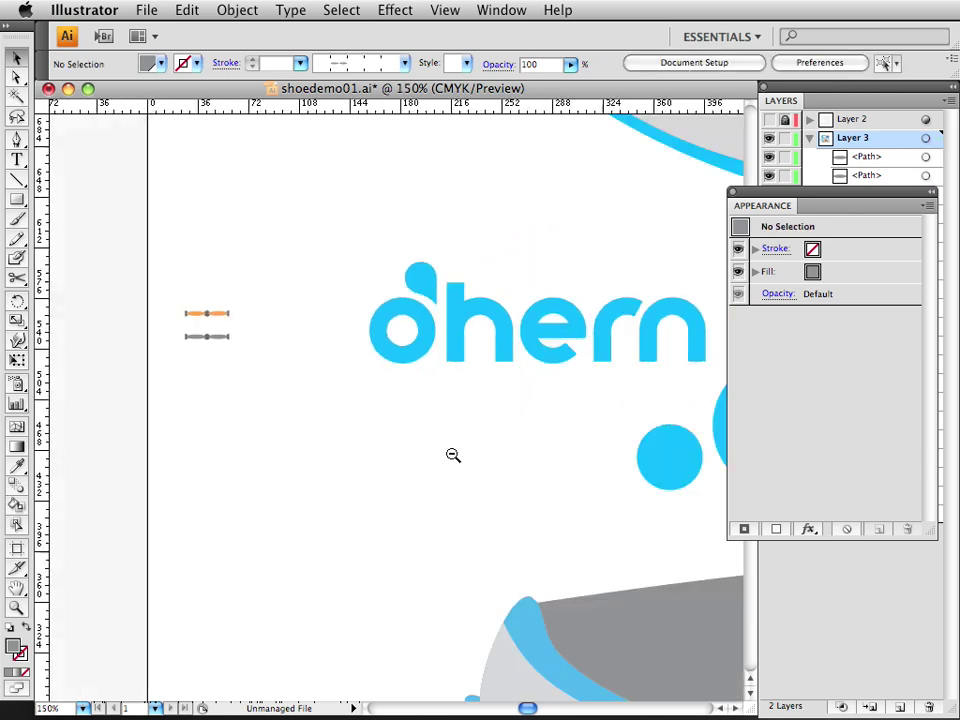
pyautogui.keyDown('alt'); pyautogui.keyDown('super'); pyautogui.click(453, 455); pyautogui.keyUp('super'); pyautogui.keyUp('alt')
pyautogui.hscroll(6, 528, 492)
pyautogui.scroll(-1, 528, 492)
pyautogui.doubleClick(480, 520)
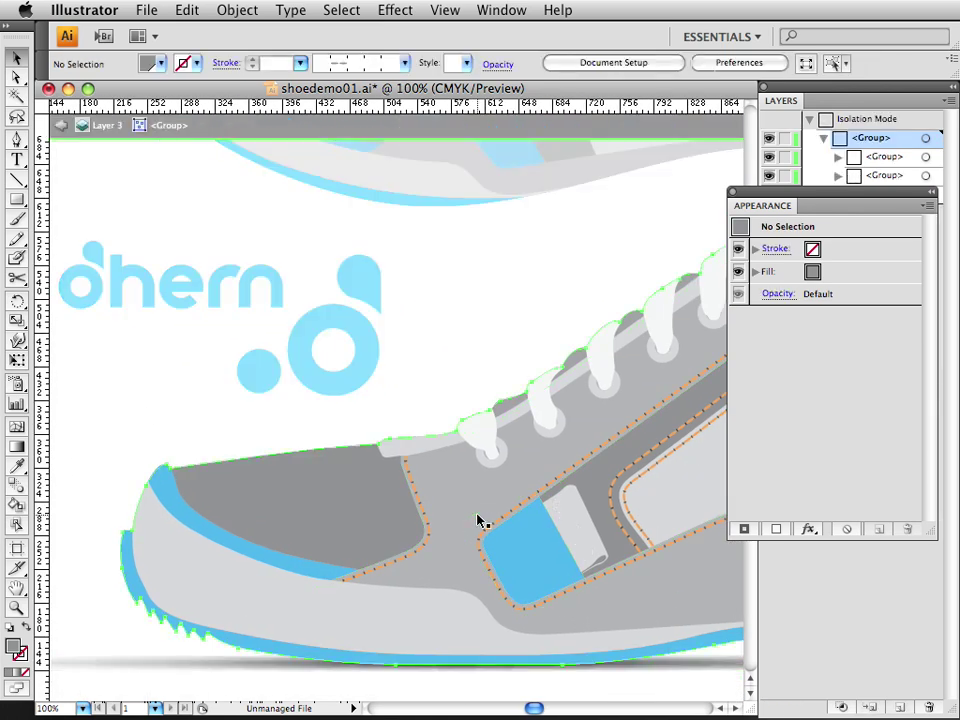
pyautogui.doubleClick(473, 517)
pyautogui.hscroll(4, 596, 426)
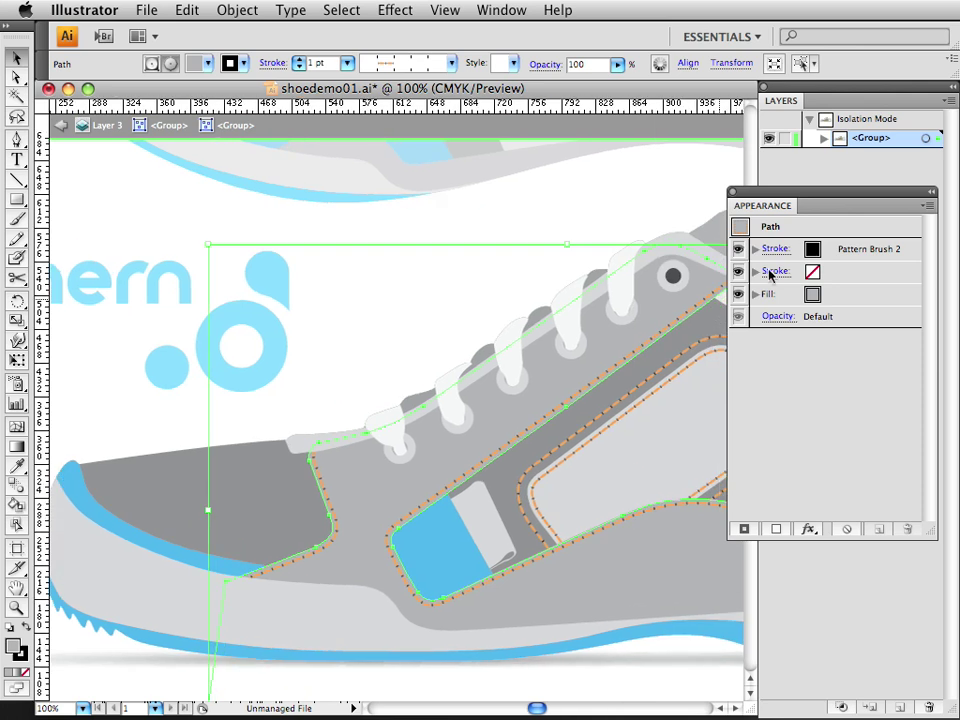
# - Apply the new grey stitch pattern brush to the panel's 1 pt stitching stroke and leave isolation mode
pyautogui.click(840, 252)
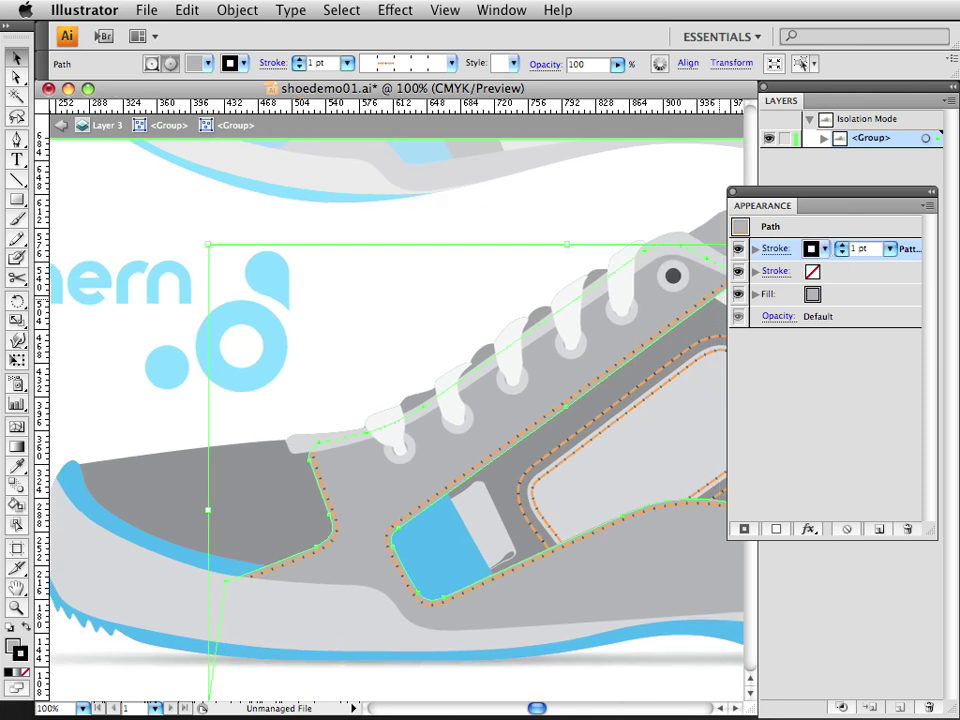
pyautogui.moveTo(765, 716); pyautogui.dragTo(635, 217)
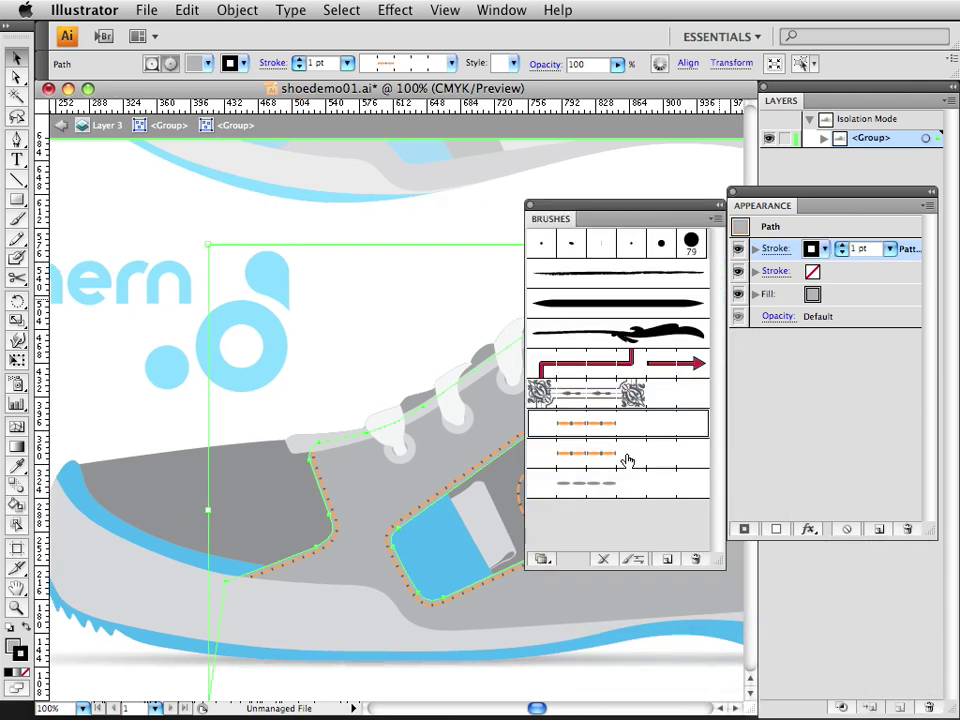
pyautogui.click(610, 489)
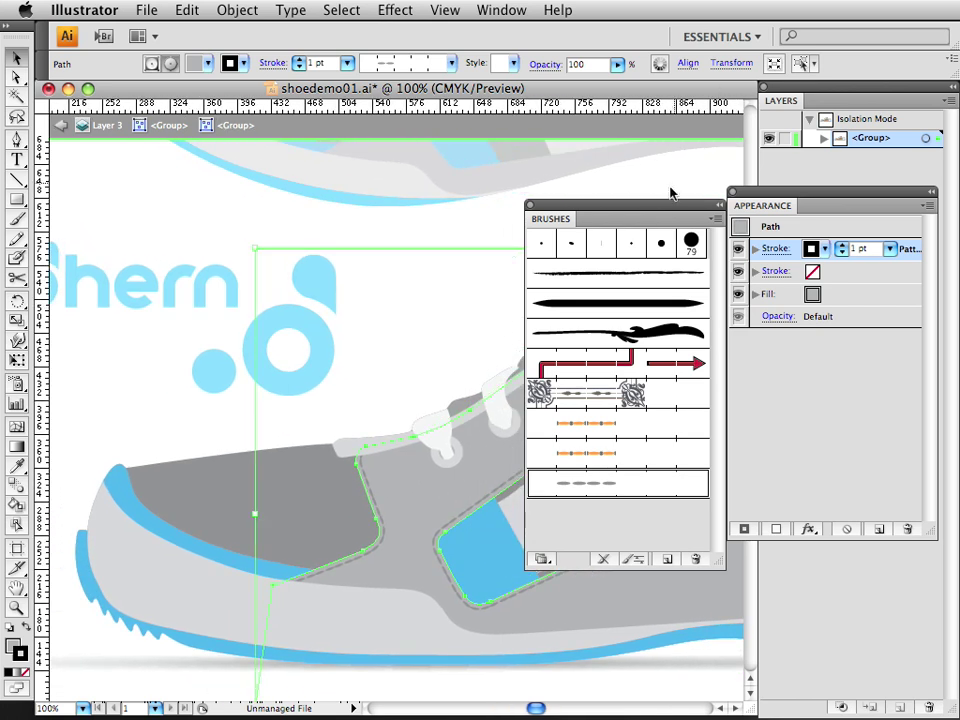
pyautogui.moveTo(657, 207); pyautogui.dragTo(957, 400)
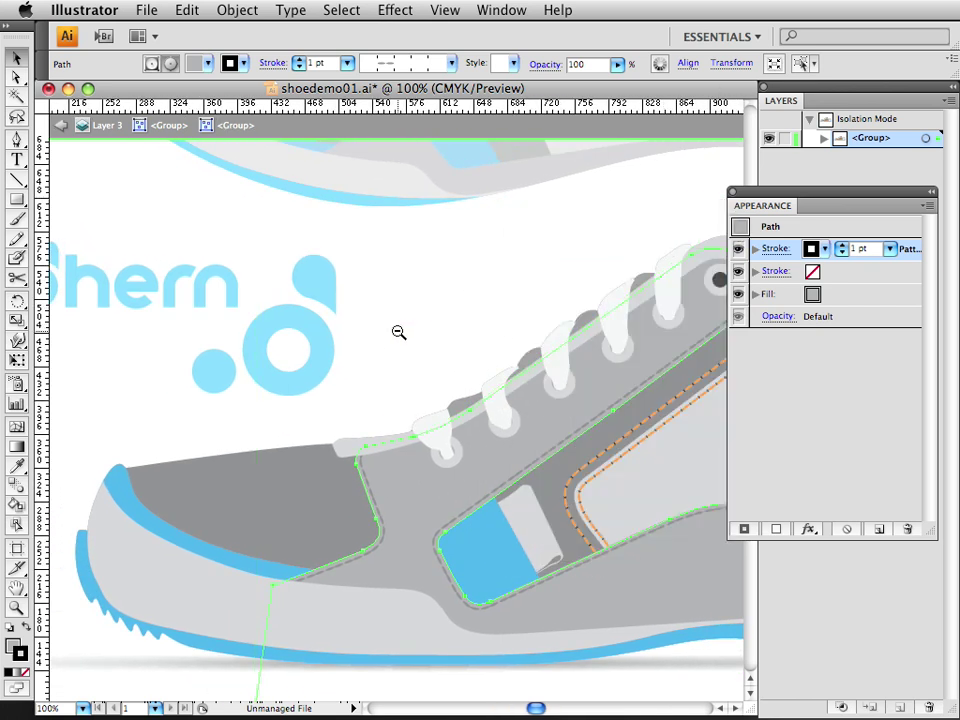
pyautogui.press('super+minus')
pyautogui.press('super+minus')
pyautogui.doubleClick(193, 516)
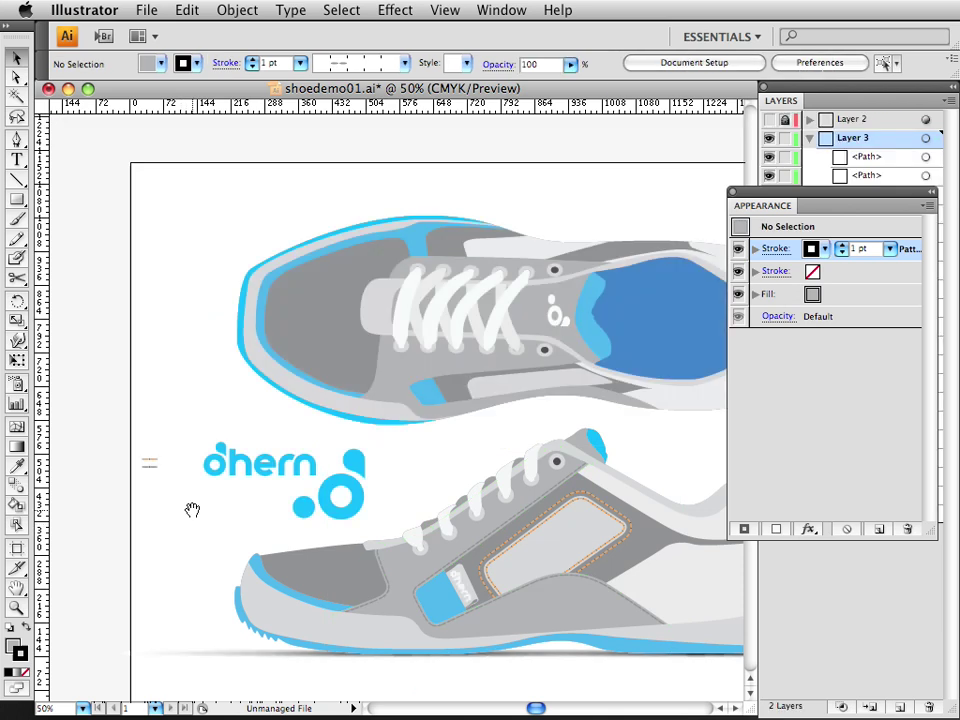
# - Lighten the global K=60 grey swatch to about K=47 with Preview turned on
pyautogui.keyDown('super'); pyautogui.click(394, 497); pyautogui.keyUp('super')
pyautogui.moveTo(446, 465); pyautogui.dragTo(433, 491)
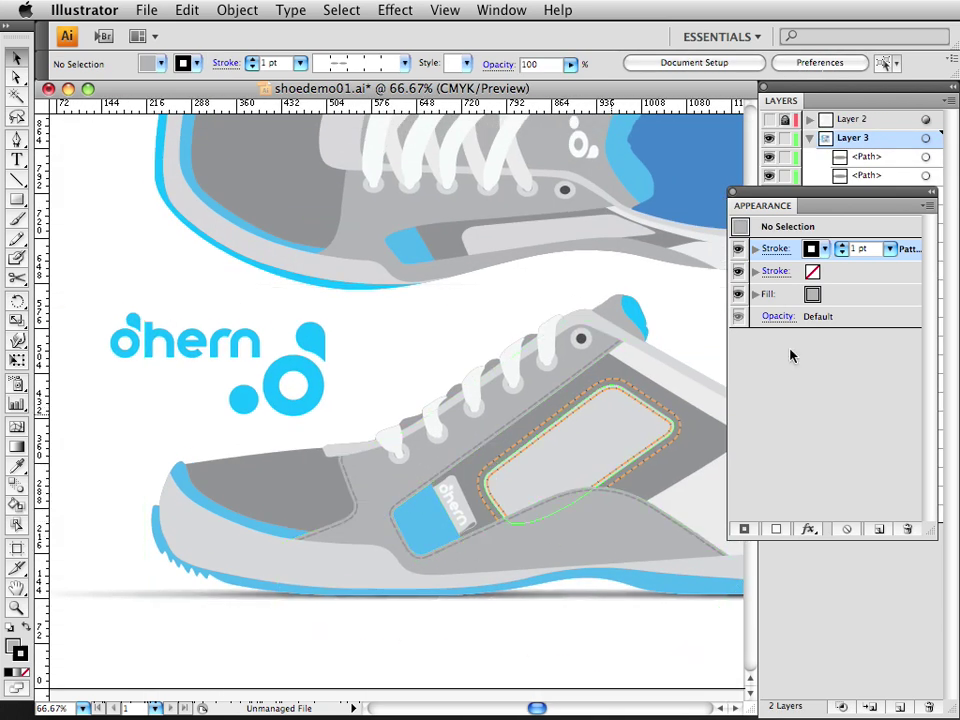
pyautogui.moveTo(958, 160); pyautogui.dragTo(177, 277)
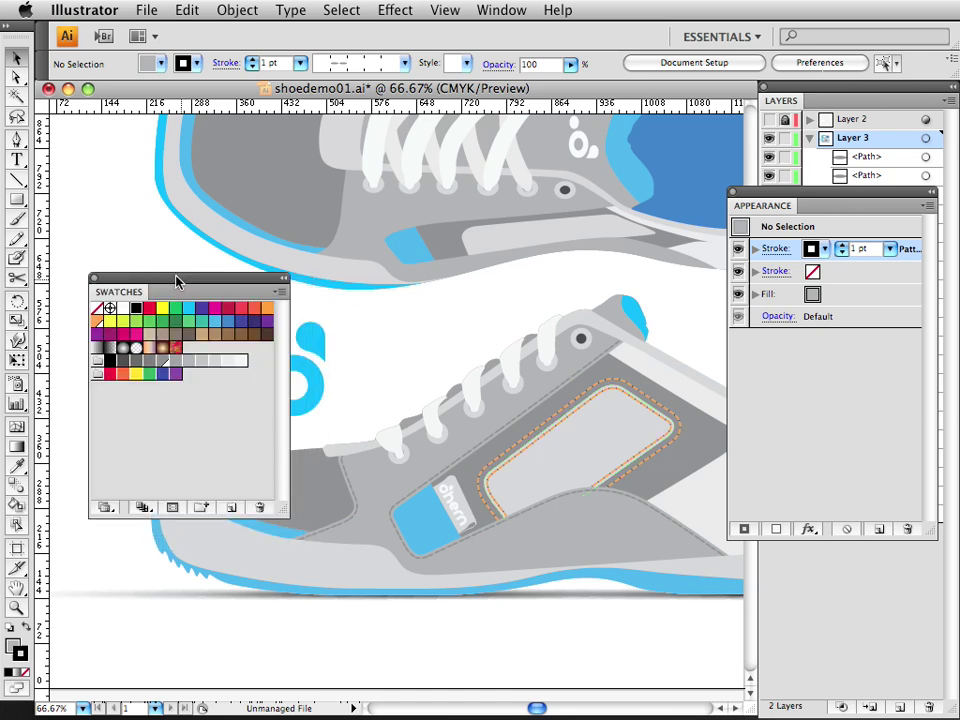
pyautogui.doubleClick(164, 362)
pyautogui.moveTo(545, 229); pyautogui.dragTo(438, 70)
pyautogui.click(572, 189)
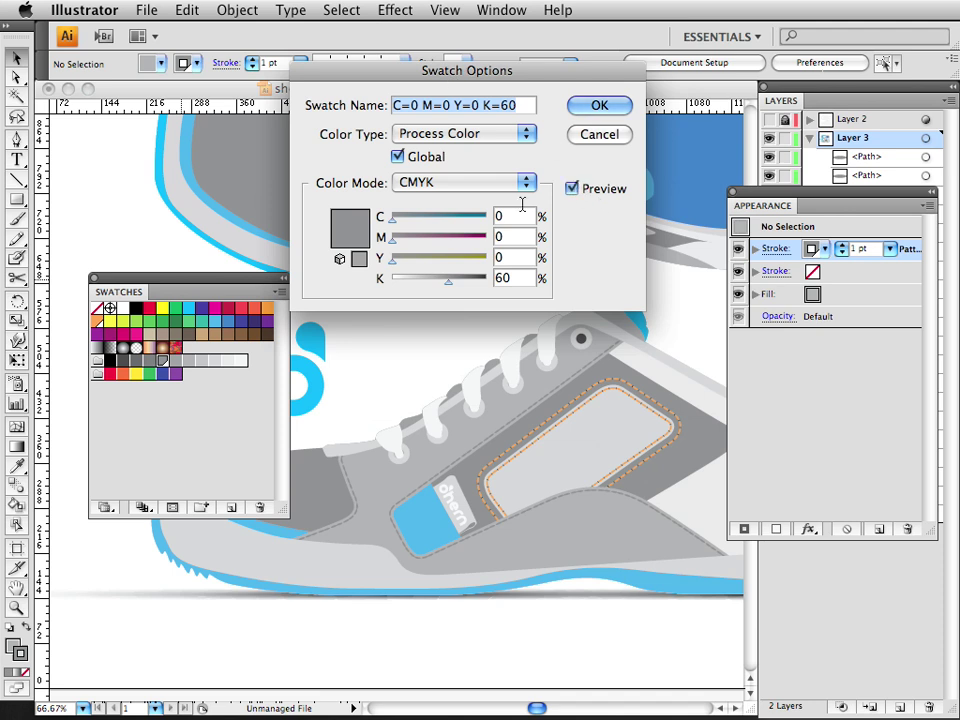
pyautogui.moveTo(449, 283)
pyautogui.mouseDown()
pyautogui.moveTo(410, 287)
pyautogui.moveTo(449, 287)
pyautogui.moveTo(440, 287)
pyautogui.mouseUp()
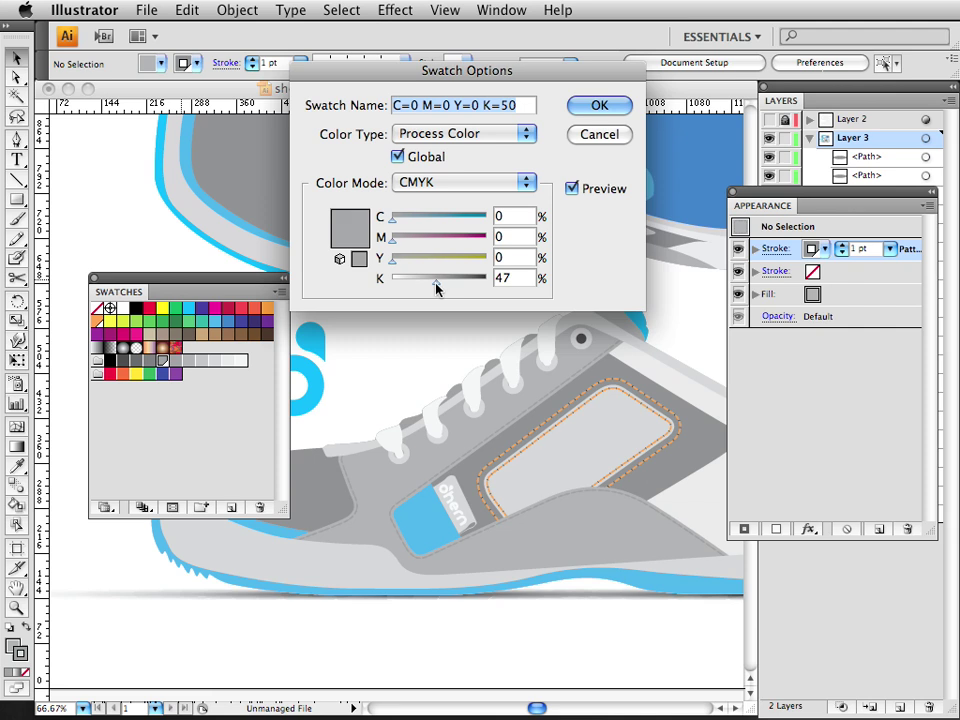
pyautogui.click(600, 105)
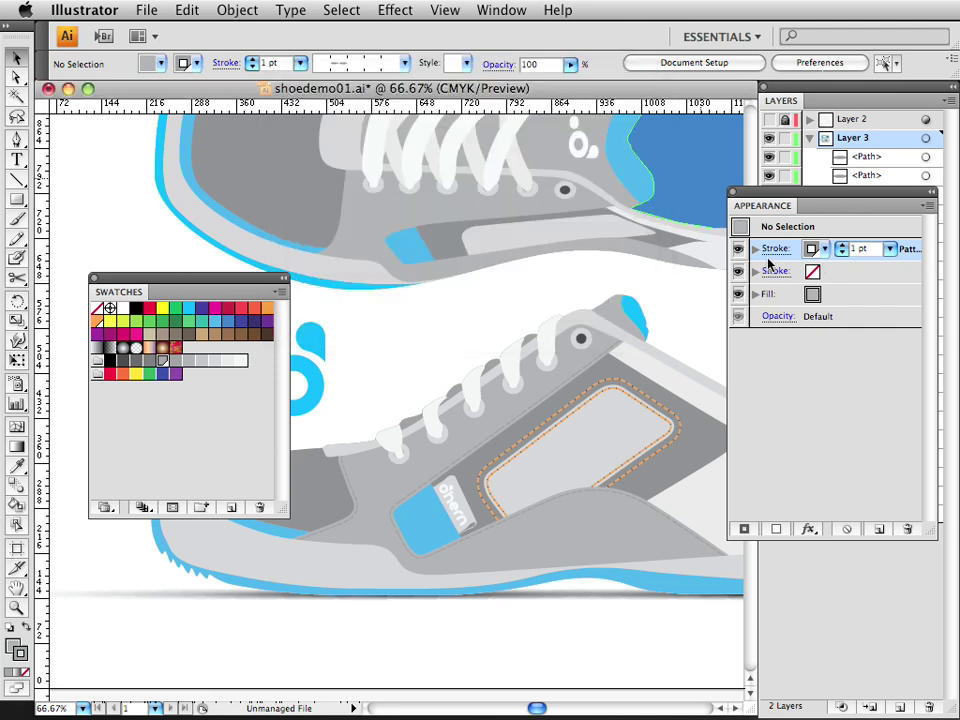
# - Set the offset of the pattern-brush stroke's Offset Path effect to -10 px
pyautogui.click(755, 249)
pyautogui.click(755, 249)
pyautogui.click(755, 249)
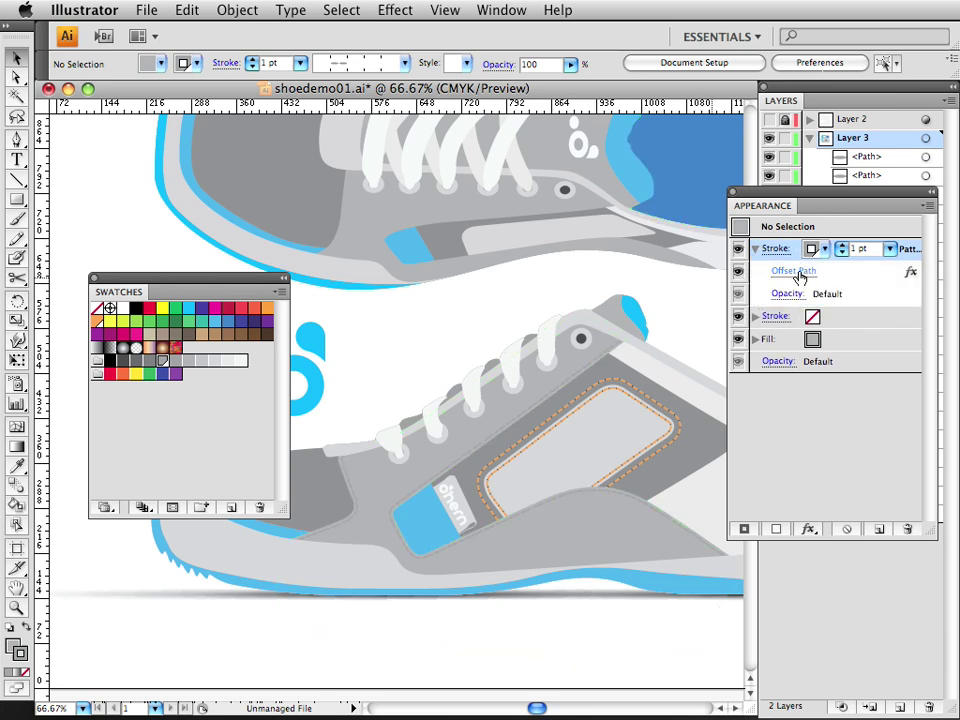
pyautogui.click(801, 272)
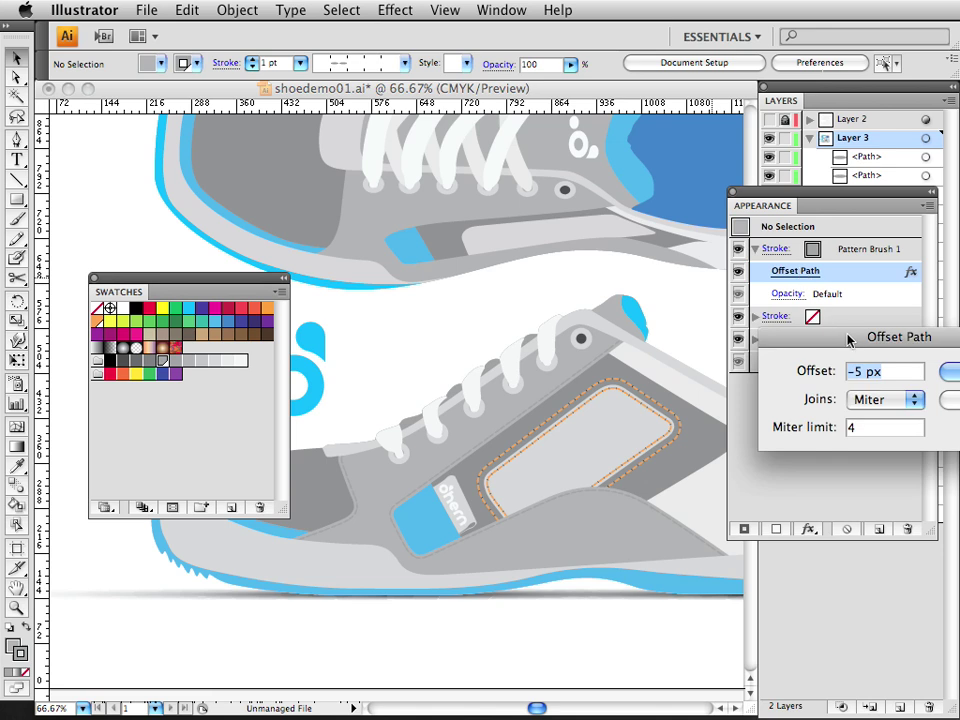
pyautogui.moveTo(848, 340); pyautogui.dragTo(662, 300)
pyautogui.click(670, 333)
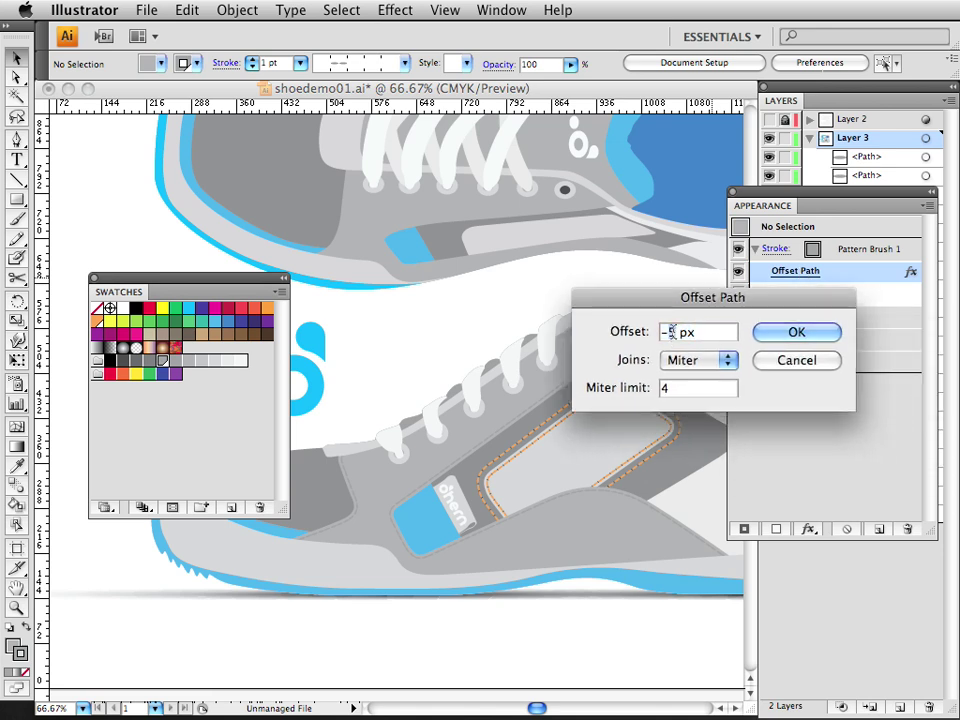
pyautogui.press('BackSpace')
pyautogui.write('10')
pyautogui.press('Return')
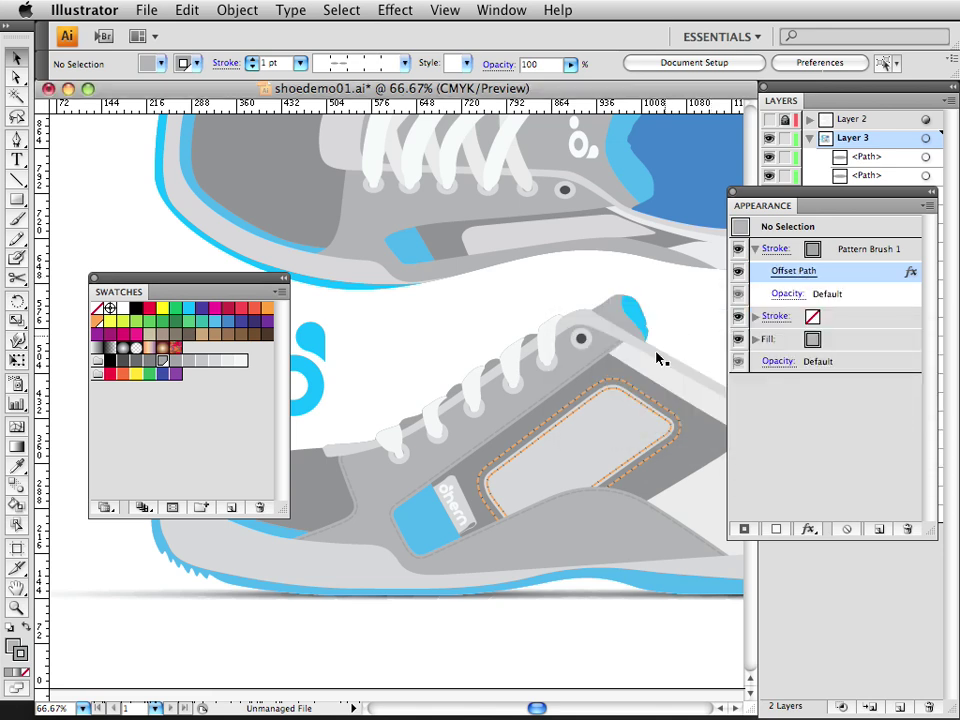
# - Isolate the nested group of the side-view shoe again and select its light grey upper panel
pyautogui.click(806, 272)
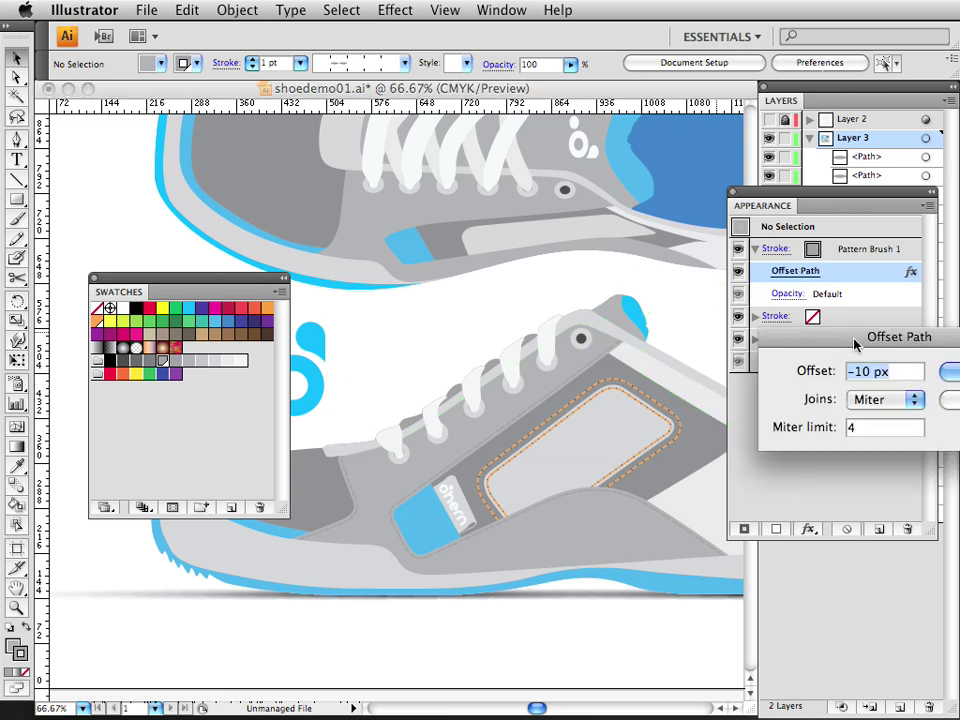
pyautogui.click(948, 370)
pyautogui.click(373, 516)
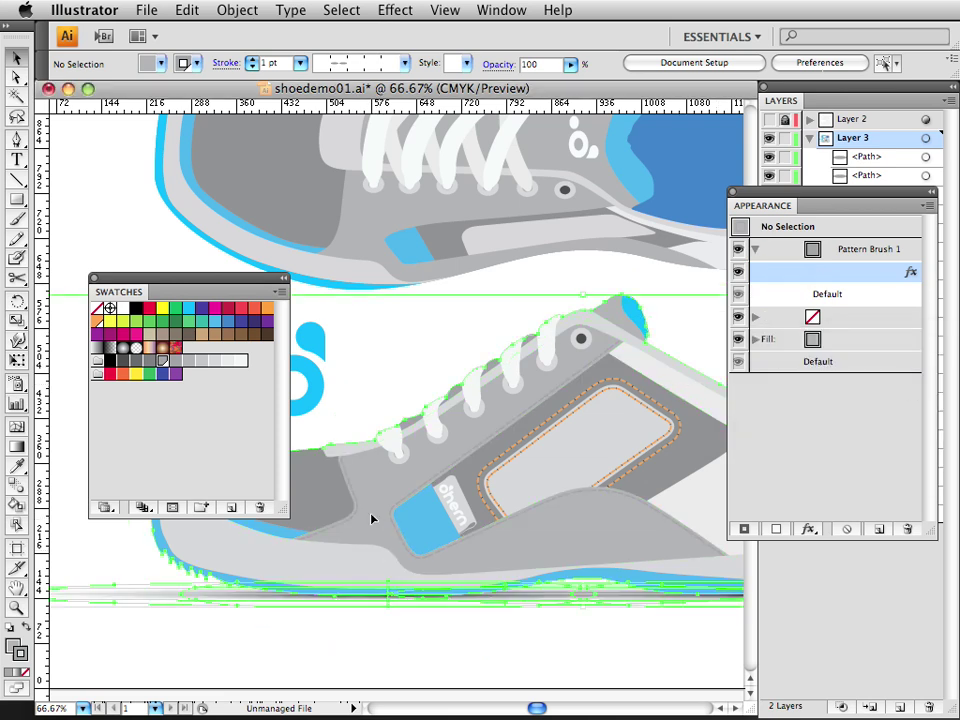
pyautogui.doubleClick(380, 493)
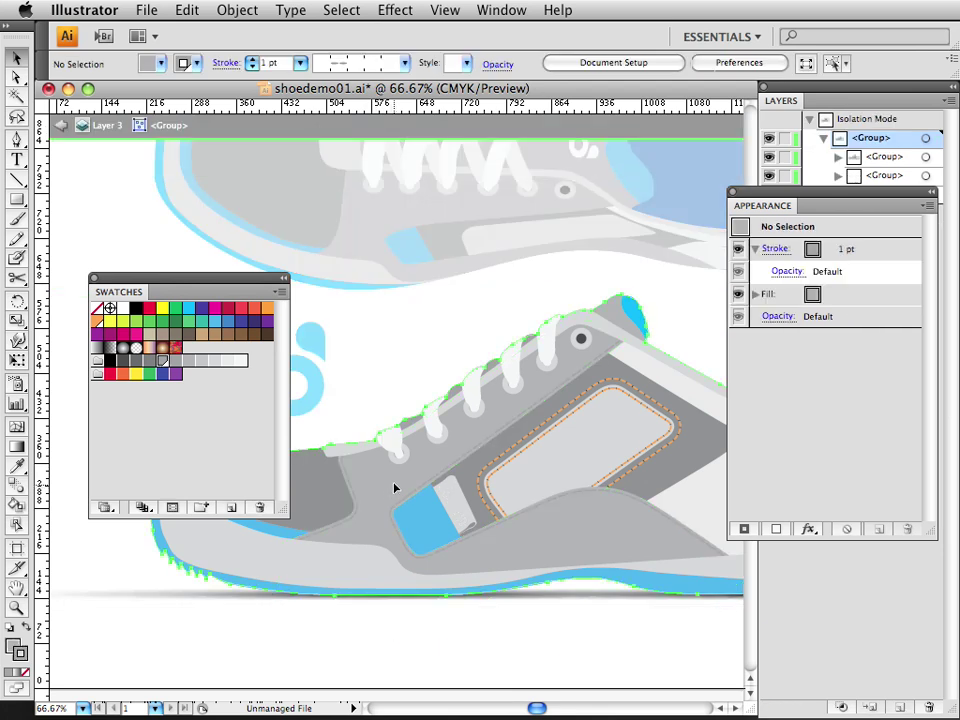
pyautogui.click(394, 490)
pyautogui.doubleClick(393, 490)
pyautogui.click(456, 463)
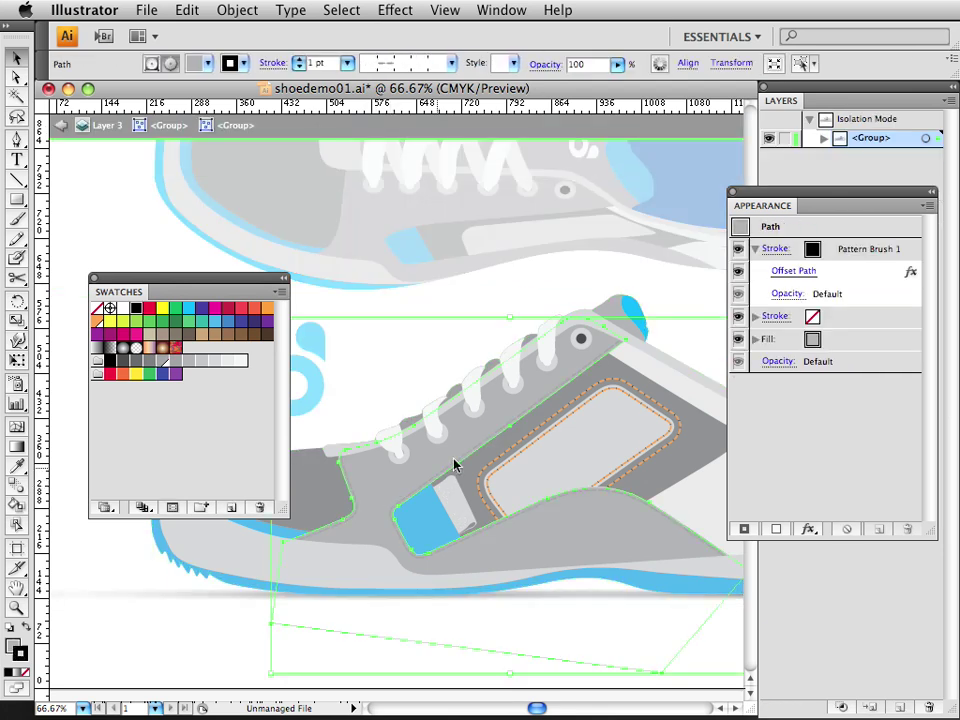
# - Set the Offset Path effect on the selected panel's pattern-brush stroke to -10 px, and deselect the panel
pyautogui.click(794, 271)
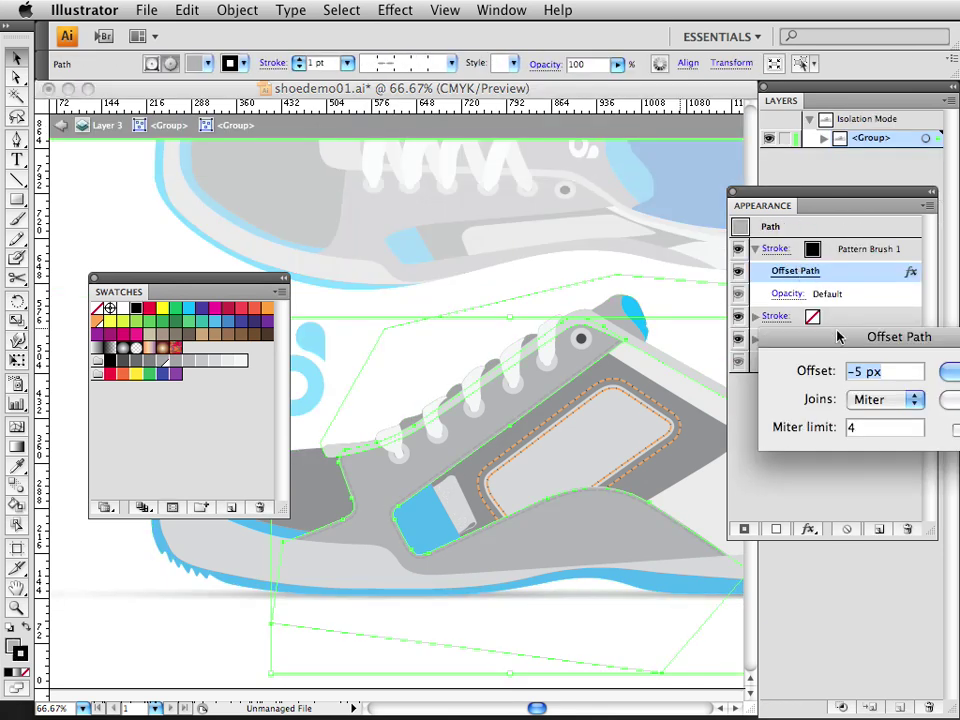
pyautogui.moveTo(836, 365); pyautogui.dragTo(716, 353)
pyautogui.doubleClick(734, 371)
pyautogui.write('10')
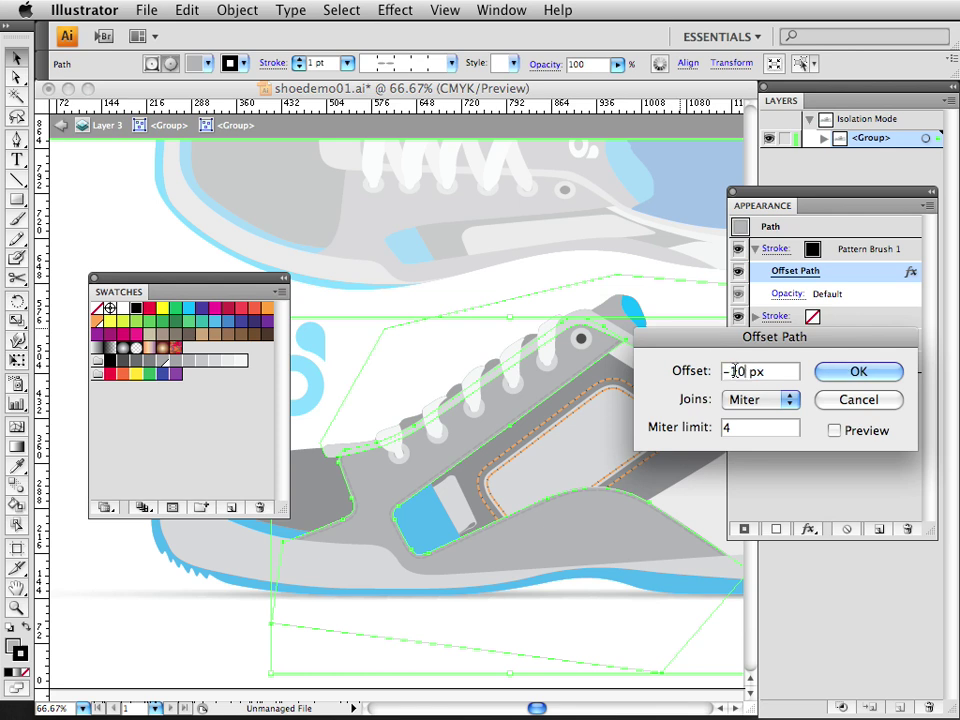
pyautogui.press('Return')
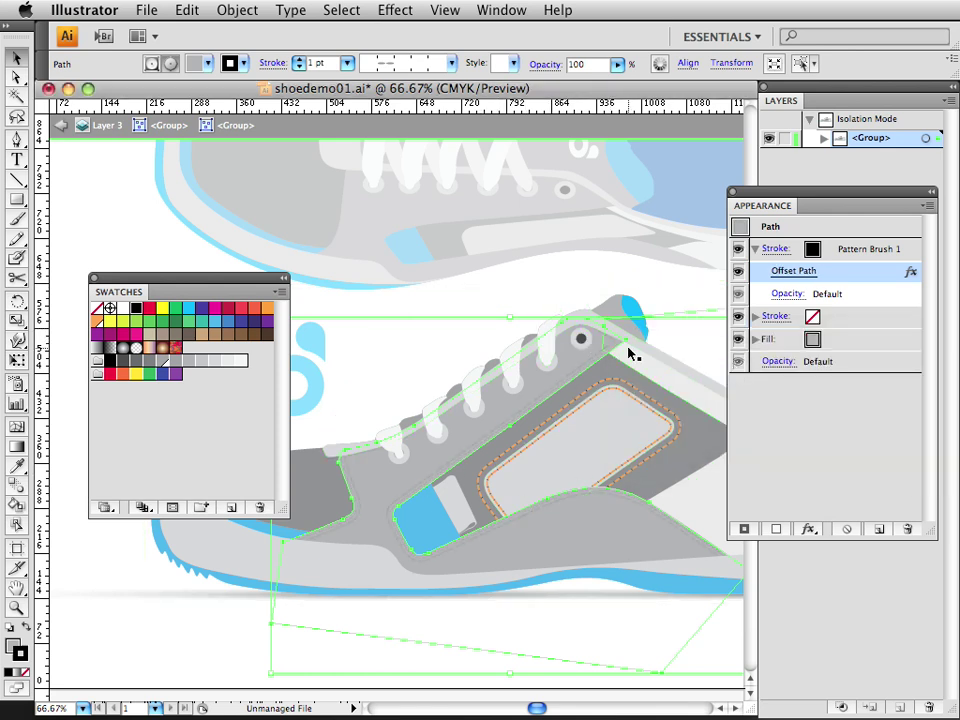
pyautogui.click(653, 269)
pyautogui.press('space')
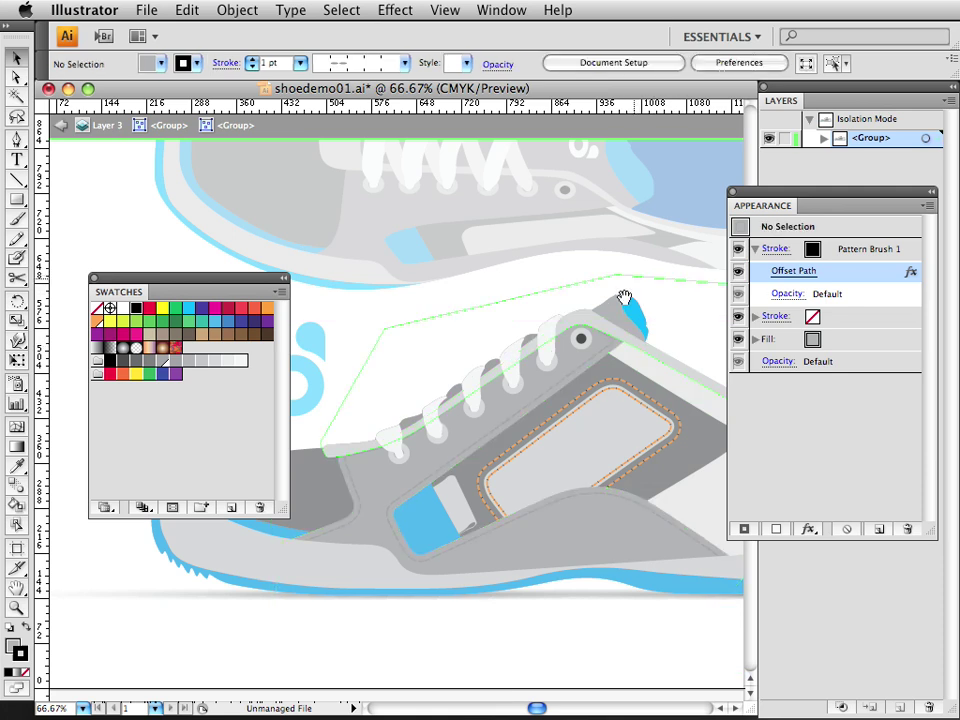
pyautogui.moveTo(393, 620); pyautogui.dragTo(418, 643)
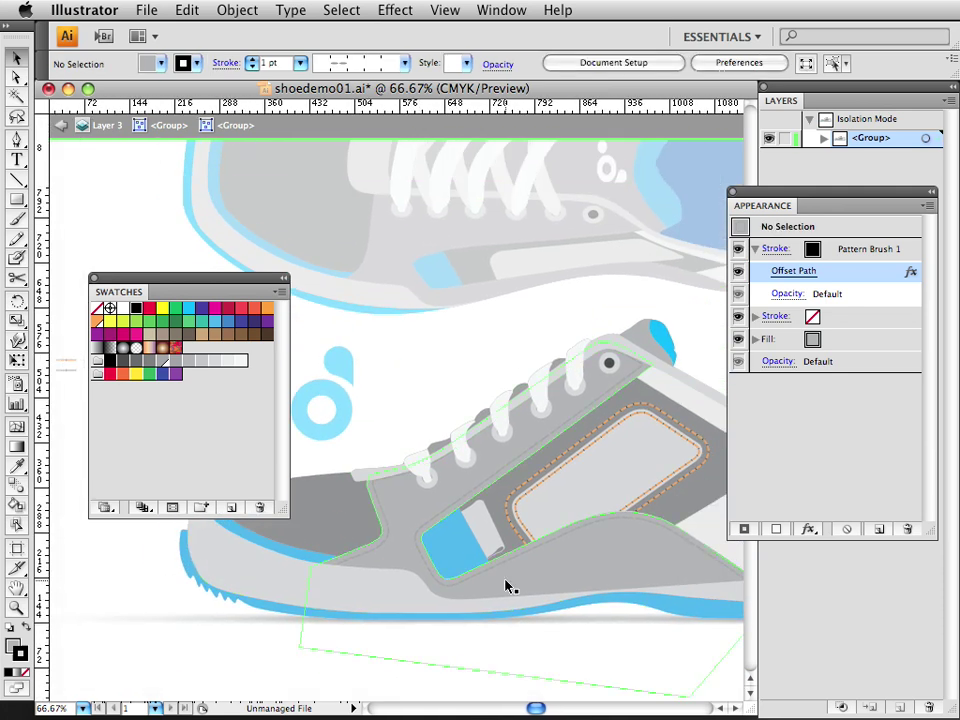
# - Reselect the grey upper panel, reduce its stitching's Offset Path inset to less than 10 px, and leave isolation mode
pyautogui.click(484, 476)
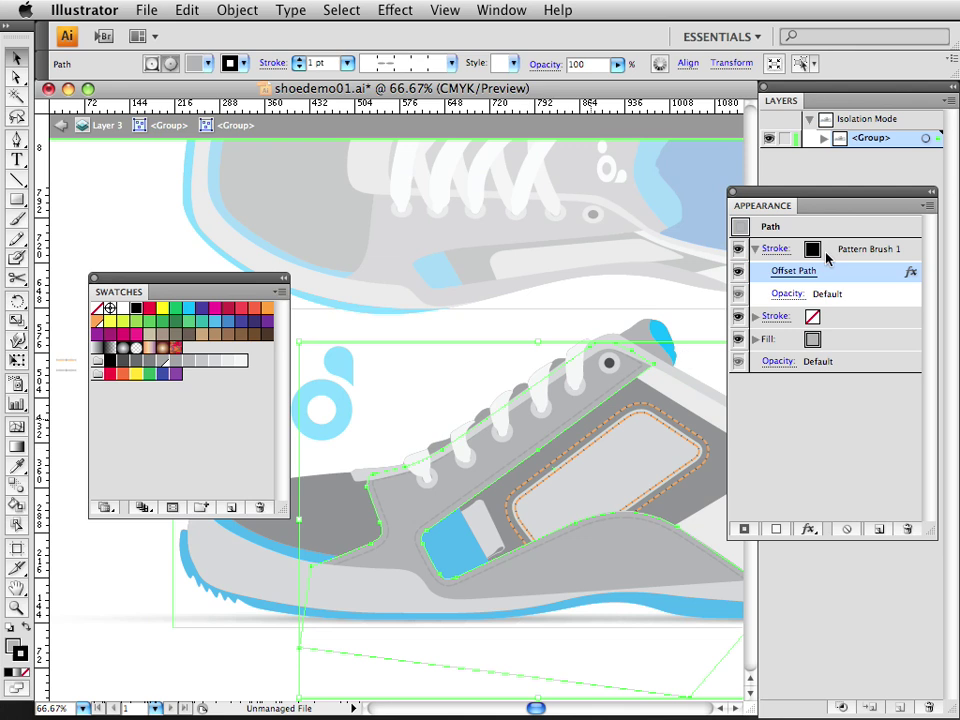
pyautogui.click(800, 271)
pyautogui.click(874, 372)
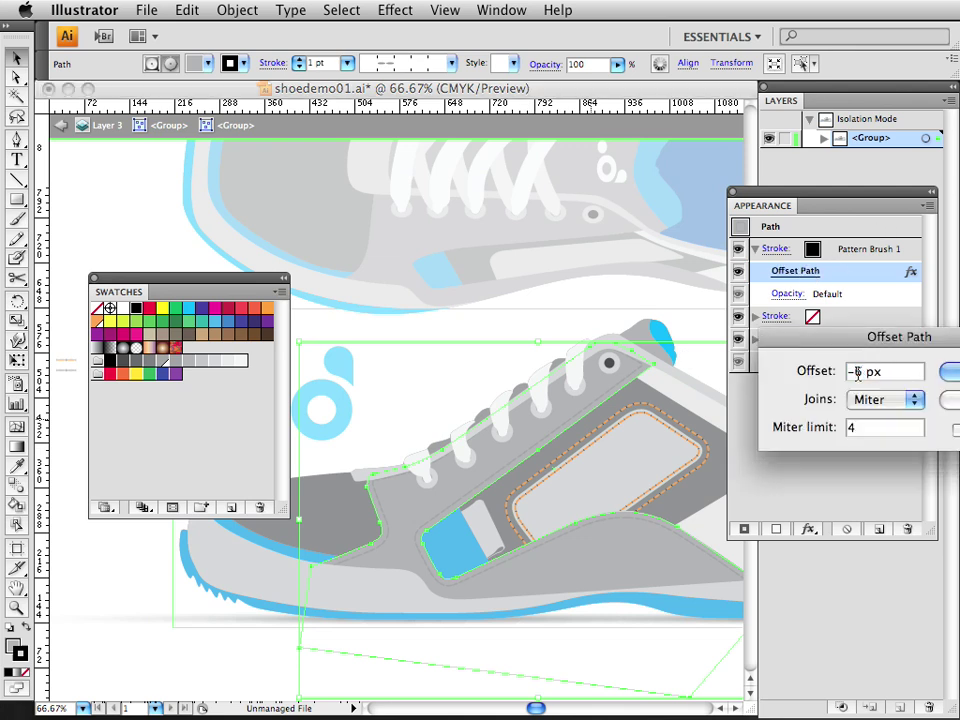
pyautogui.press('Return')
pyautogui.click(531, 313)
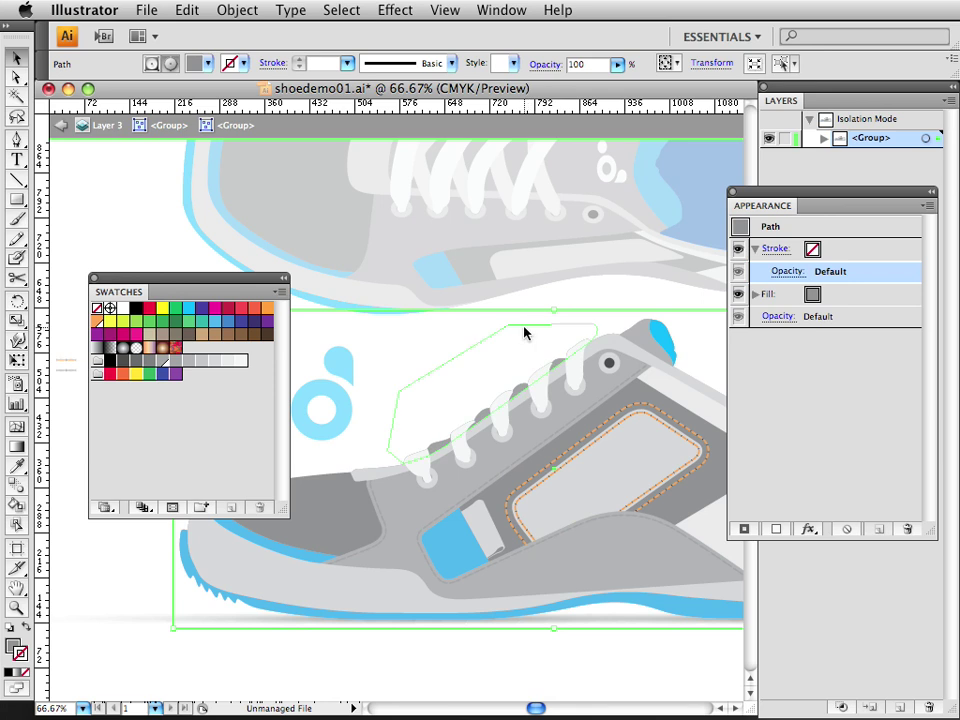
pyautogui.click(524, 327)
pyautogui.keyDown('alt'); pyautogui.keyDown('super'); pyautogui.click(514, 377); pyautogui.keyUp('super'); pyautogui.keyUp('alt')
pyautogui.moveTo(436, 509); pyautogui.dragTo(504, 512)
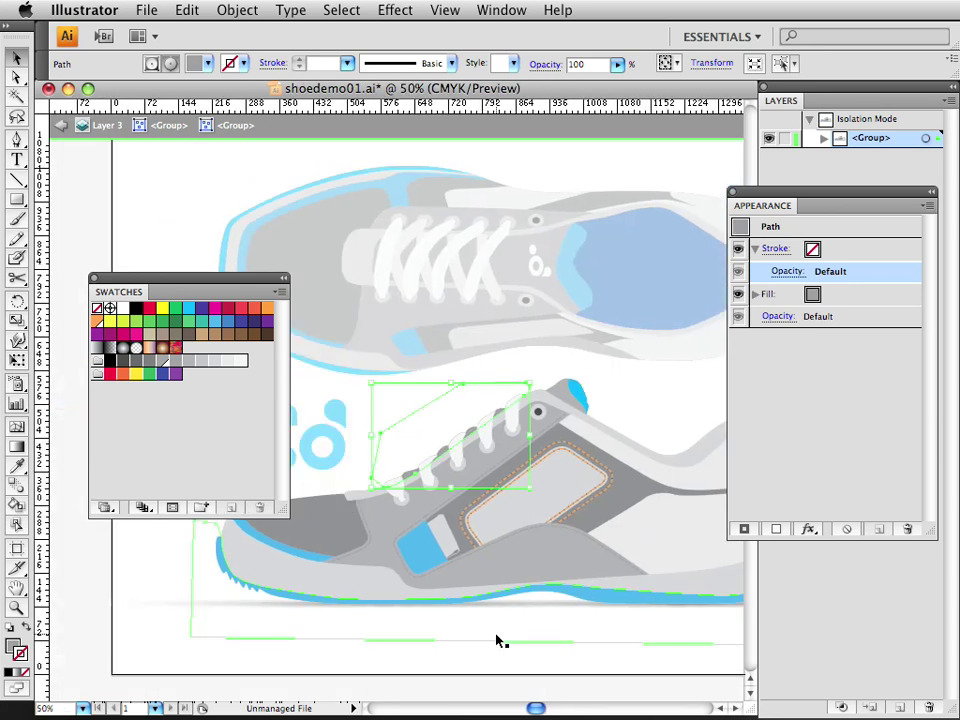
pyautogui.doubleClick(494, 672)
# - Examine the adjusted stitching on the side-view shoe and compare it with the top-view shoe at different magnifications
pyautogui.moveTo(500, 595); pyautogui.dragTo(359, 557)
pyautogui.keyDown('super'); pyautogui.click(493, 521); pyautogui.keyUp('super')
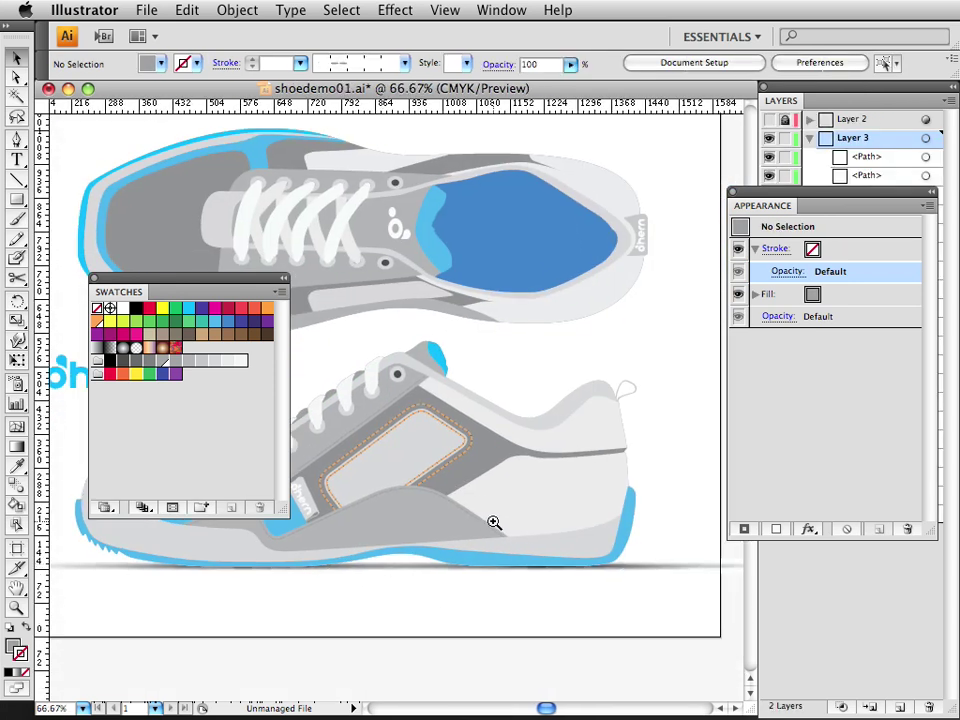
pyautogui.keyDown('super'); pyautogui.click(464, 370); pyautogui.keyUp('super')
pyautogui.moveTo(406, 367); pyautogui.dragTo(572, 403)
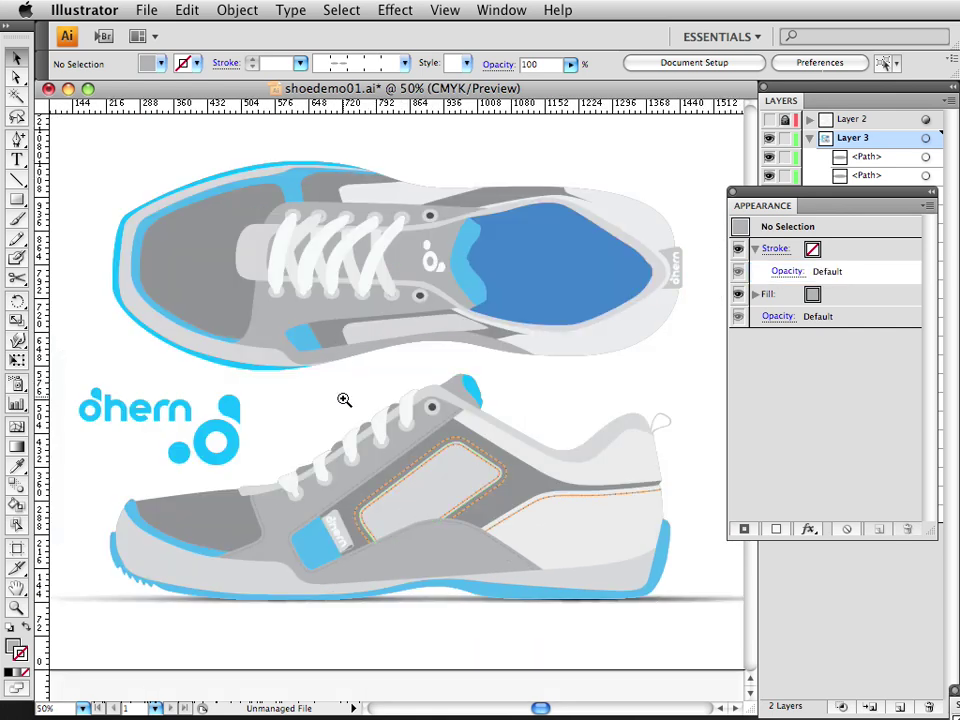
pyautogui.keyDown('super'); pyautogui.click(343, 399); pyautogui.keyUp('super')
pyautogui.moveTo(369, 446); pyautogui.dragTo(398, 476)
pyautogui.click(406, 492)
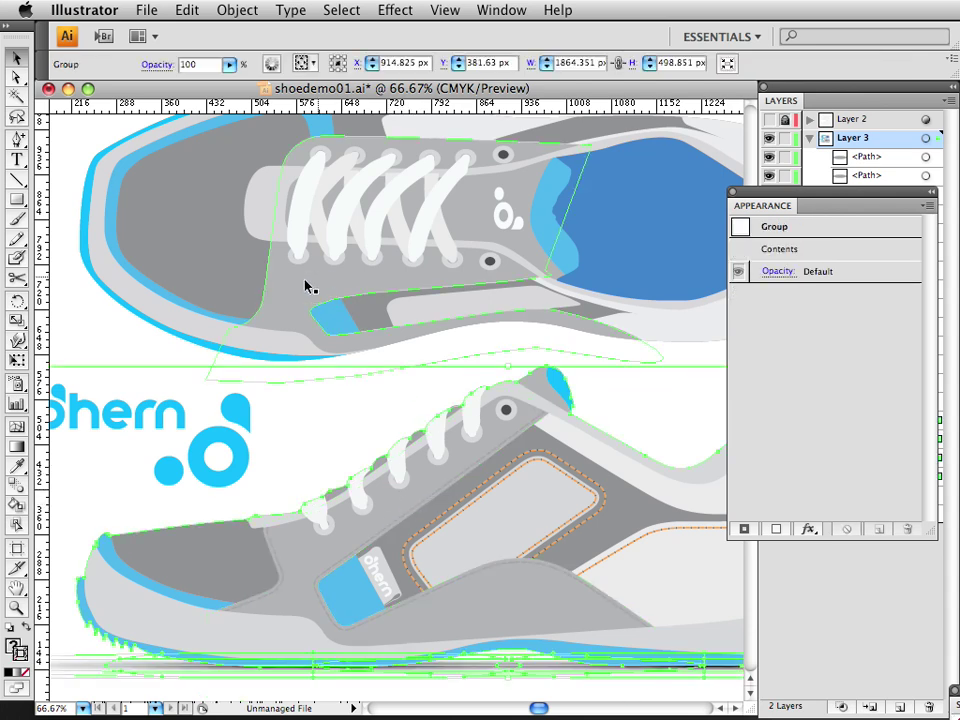
pyautogui.press('super+minus')
pyautogui.moveTo(558, 403); pyautogui.dragTo(582, 405)
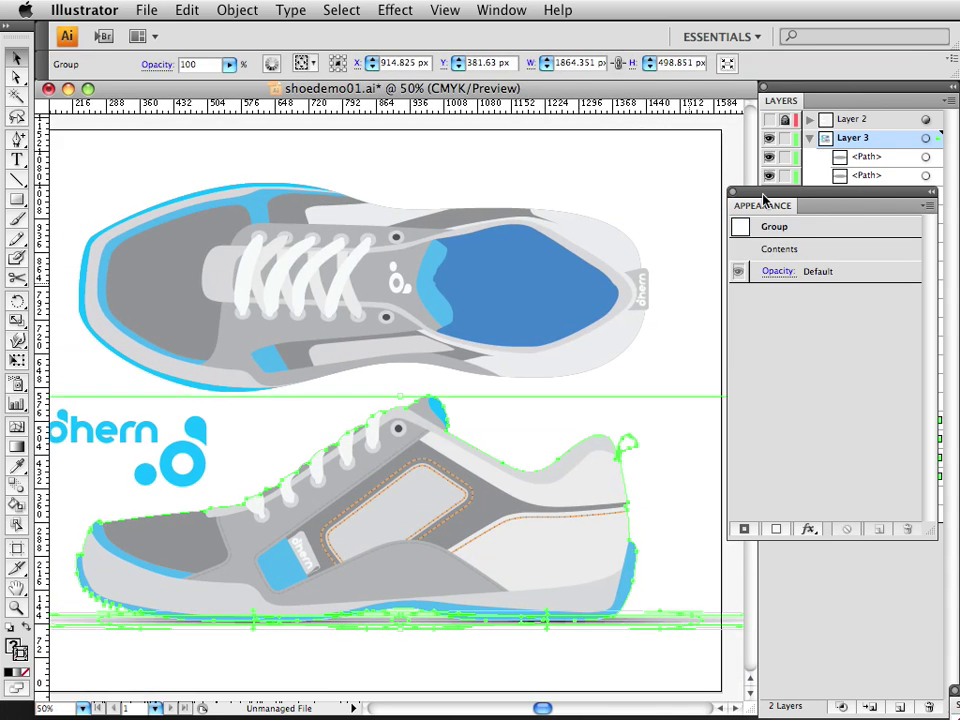
# - Display the graphic styles instead of the appearance attributes and delete the existing plain grey style
pyautogui.hotkey('shift', 'F6')
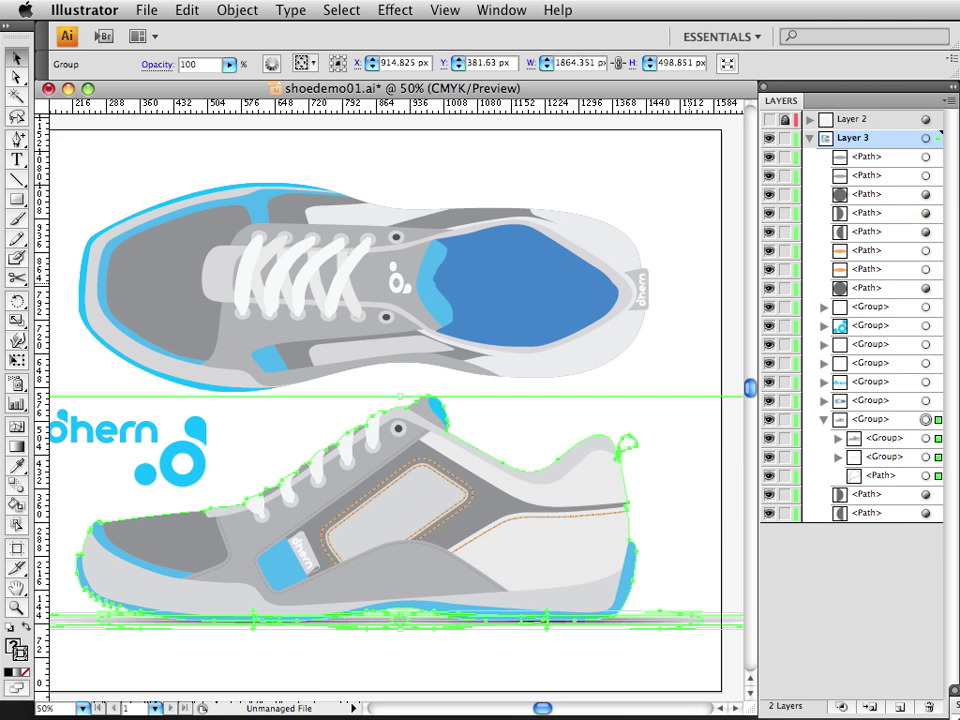
pyautogui.hotkey('shift', 'F5')
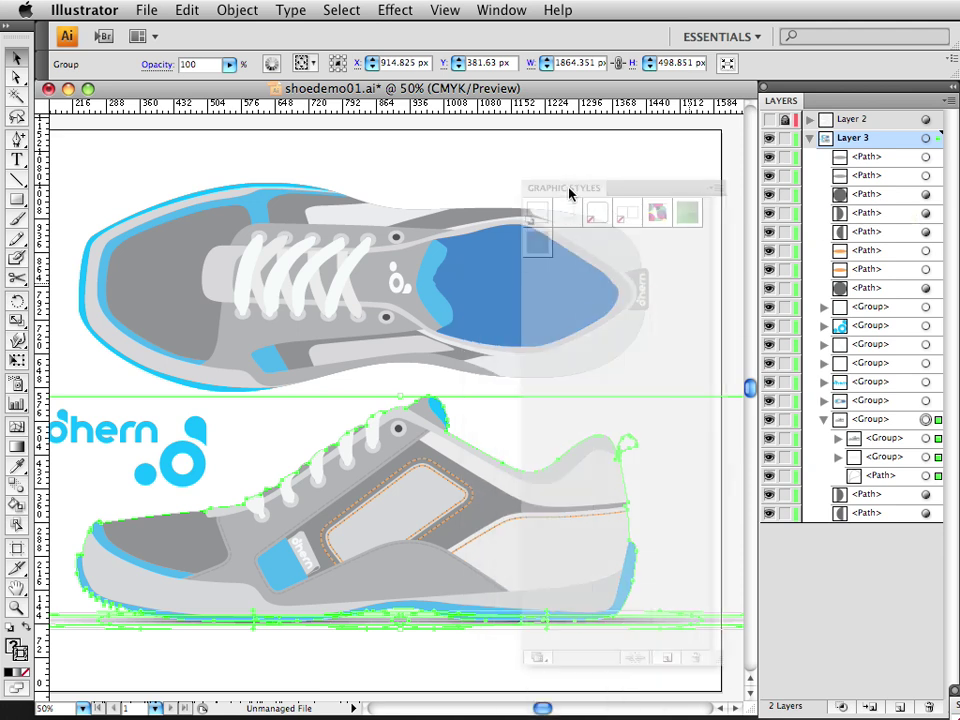
pyautogui.click(445, 10)
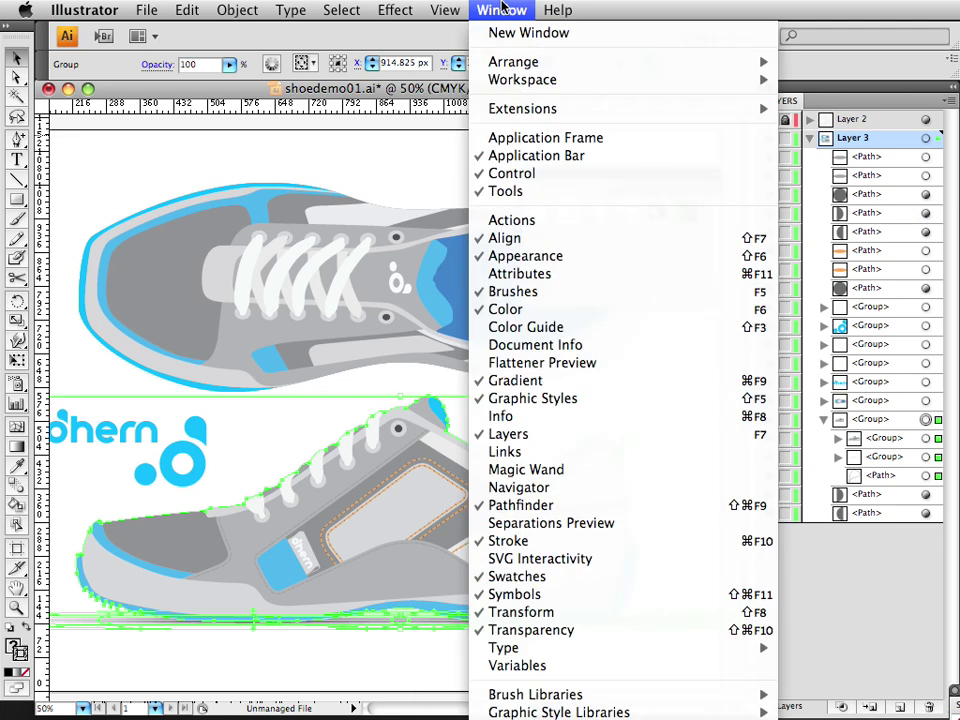
pyautogui.click(527, 400)
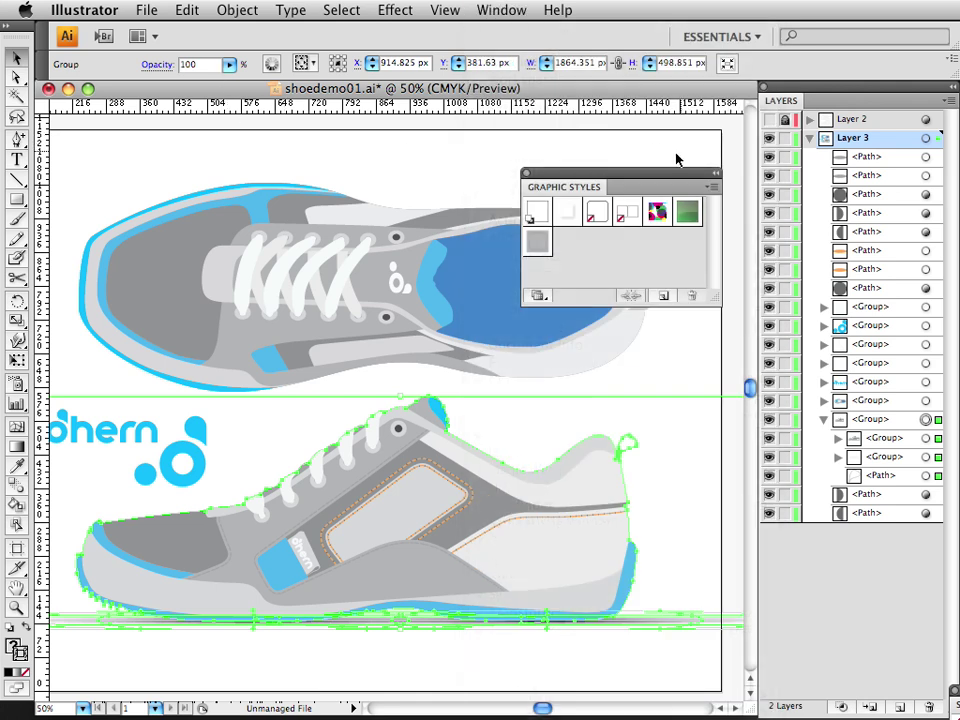
pyautogui.moveTo(660, 174); pyautogui.dragTo(677, 140)
pyautogui.moveTo(555, 208); pyautogui.dragTo(709, 261)
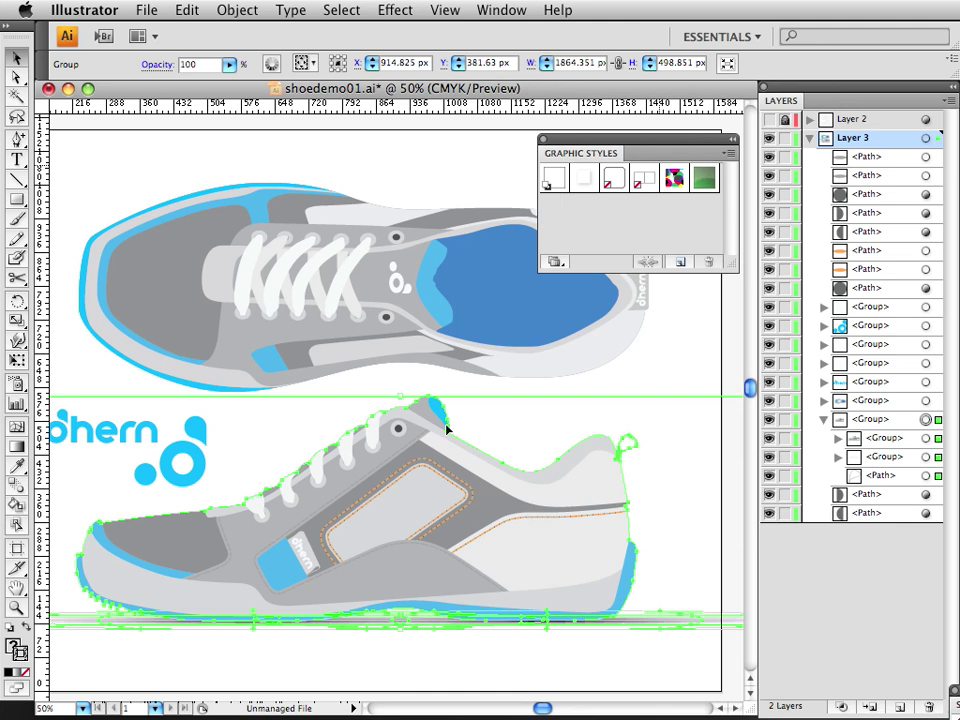
# - Isolate the side-view shoe's nested group, save the stitched upper panel's appearance as a new graphic style, and leave isolation mode
pyautogui.doubleClick(274, 536)
pyautogui.doubleClick(268, 538)
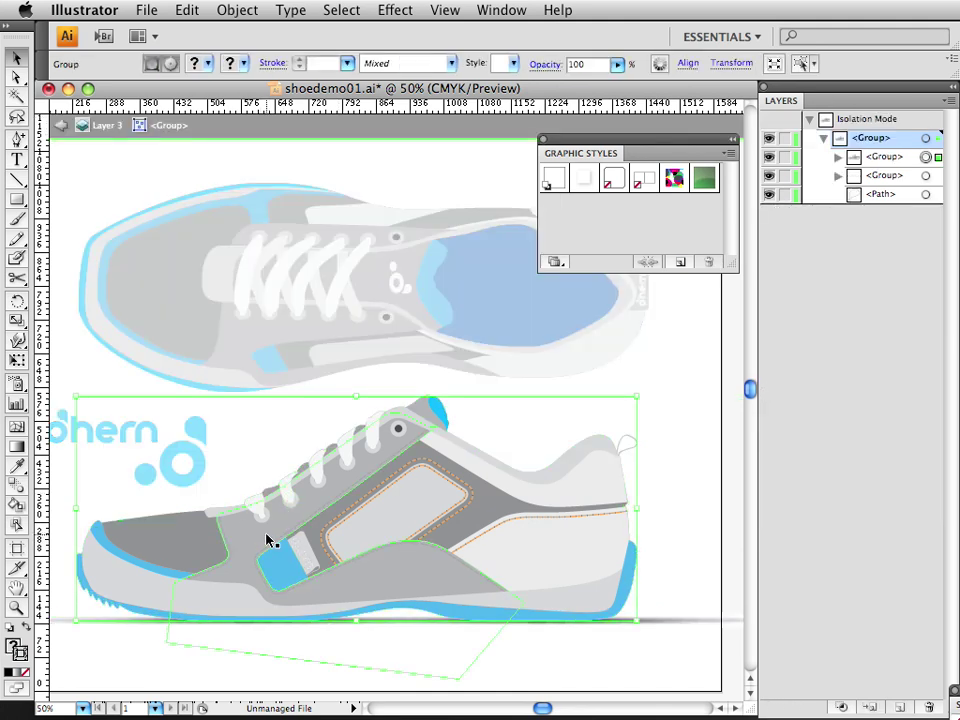
pyautogui.click(255, 541)
pyautogui.moveTo(271, 537); pyautogui.dragTo(283, 549)
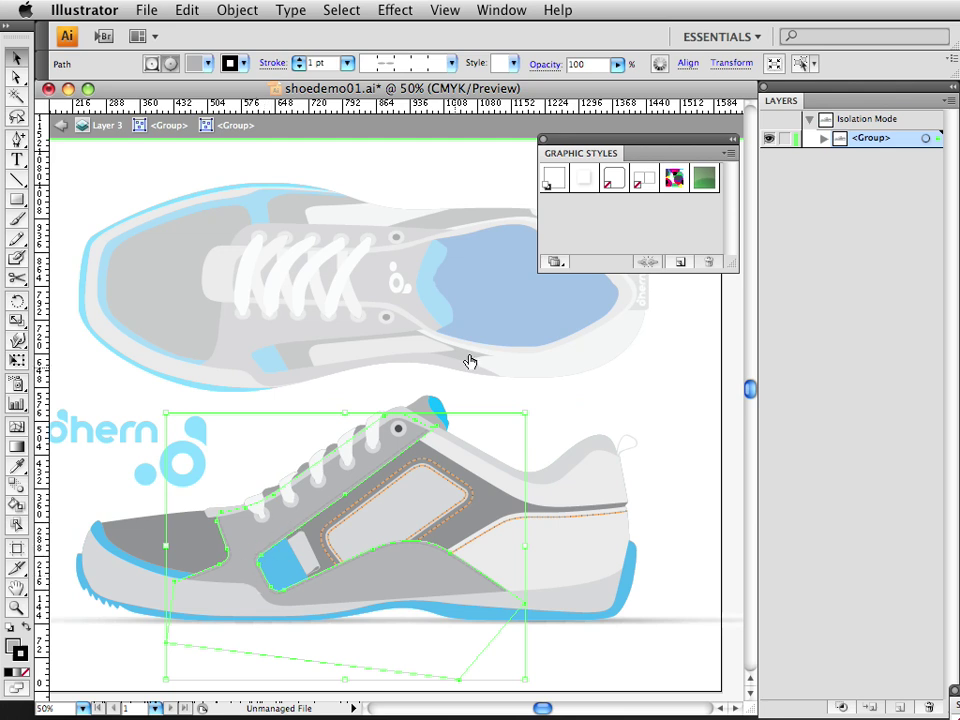
pyautogui.click(679, 264)
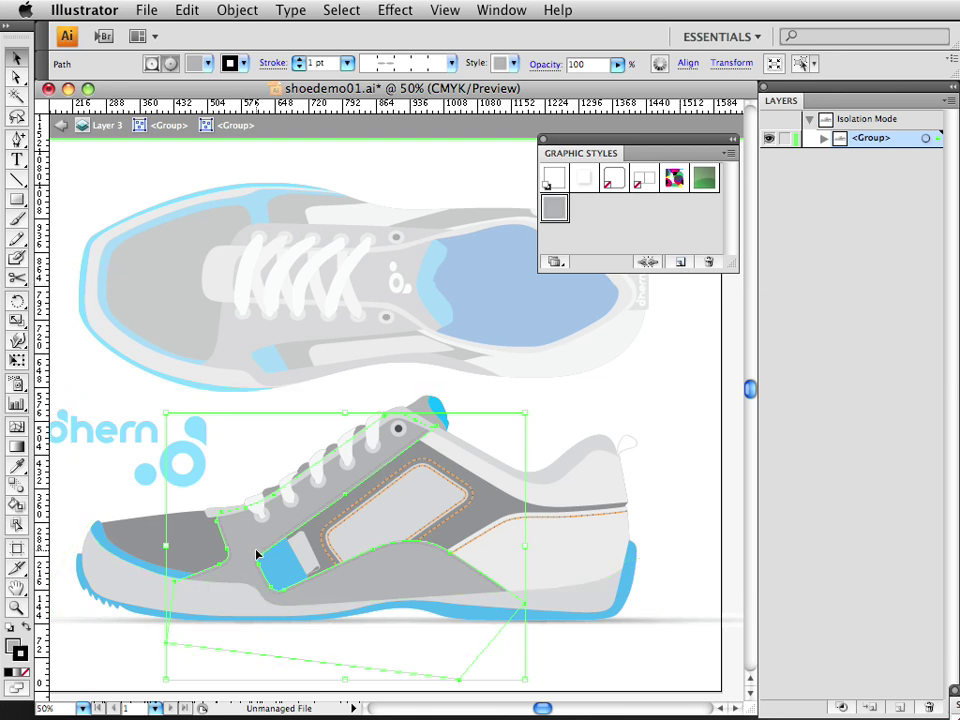
pyautogui.click(705, 411)
pyautogui.doubleClick(705, 411)
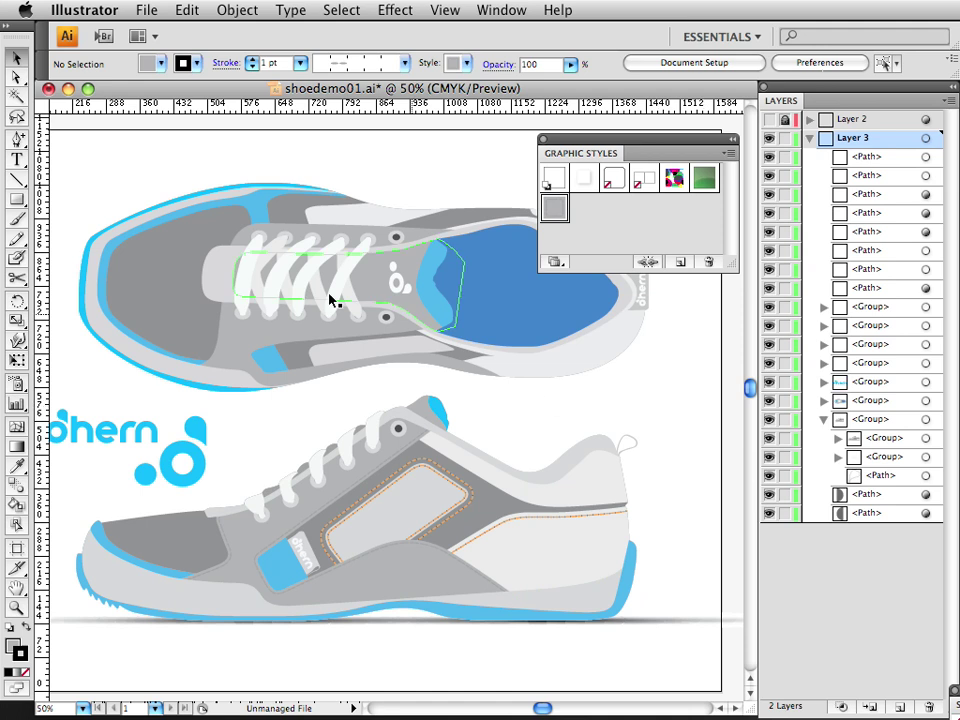
# - Isolate the top-view shoe, apply the new grey stitched graphic style to its upper panel around the laces, and leave isolation mode
pyautogui.click(247, 336)
pyautogui.doubleClick(247, 336)
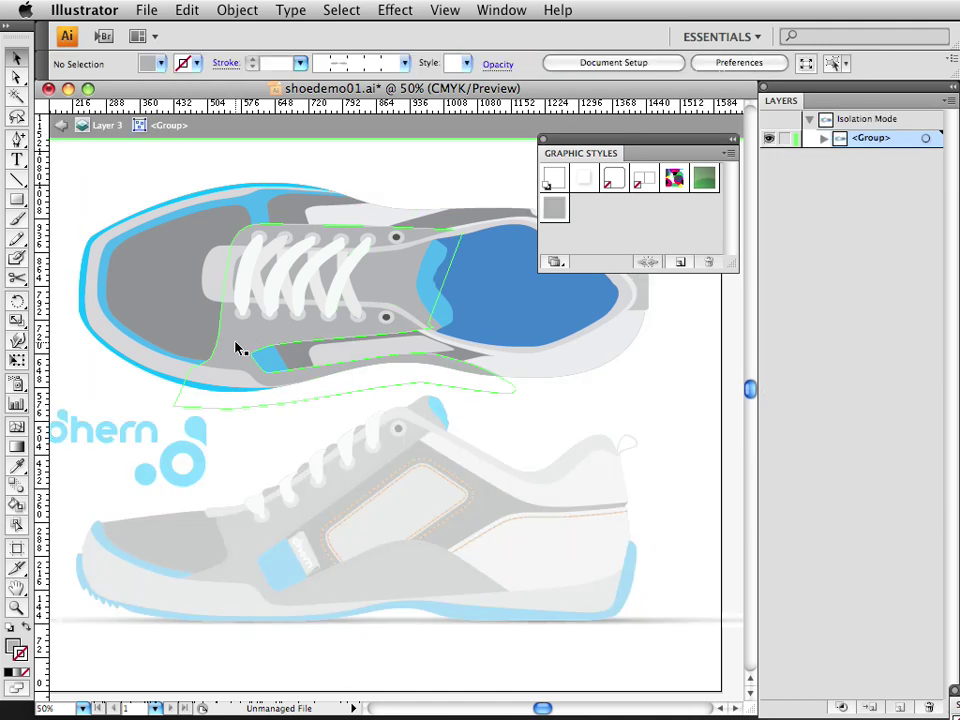
pyautogui.click(231, 338)
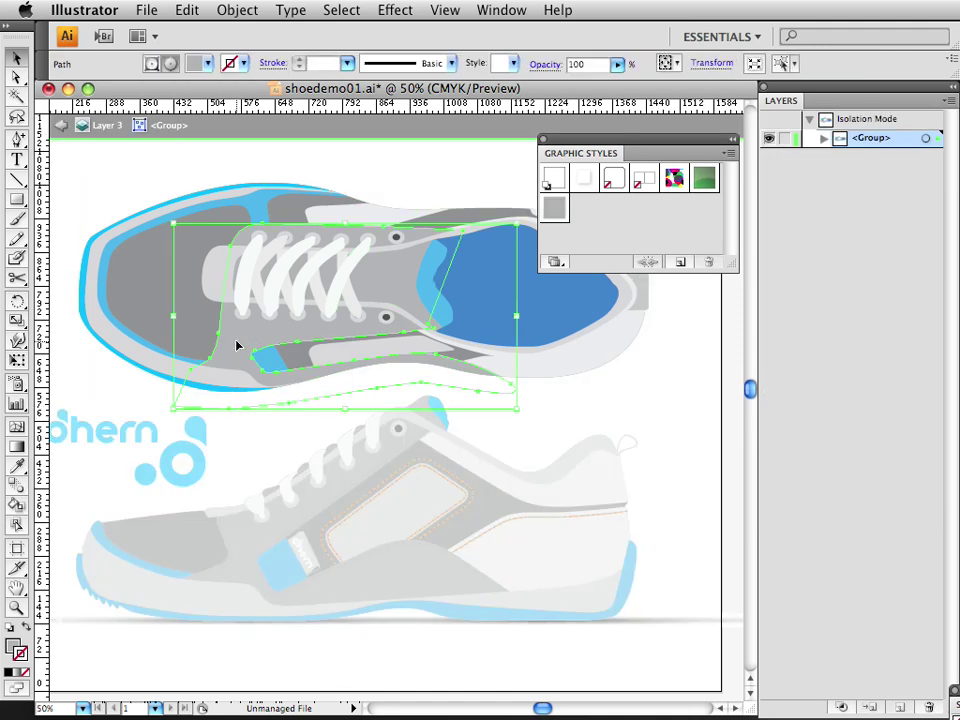
pyautogui.click(556, 209)
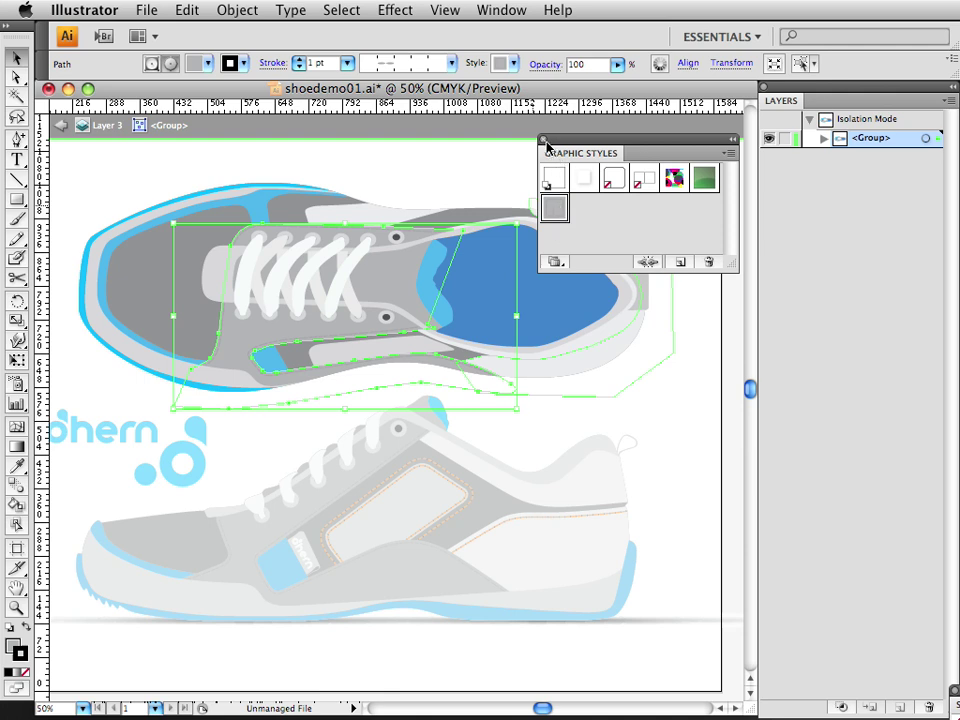
pyautogui.click(544, 140)
pyautogui.doubleClick(719, 353)
# - Examine the matching stitching on the top-view and side-view shoes, both close up and in full
pyautogui.keyDown('super'); pyautogui.click(342, 316); pyautogui.keyUp('super')
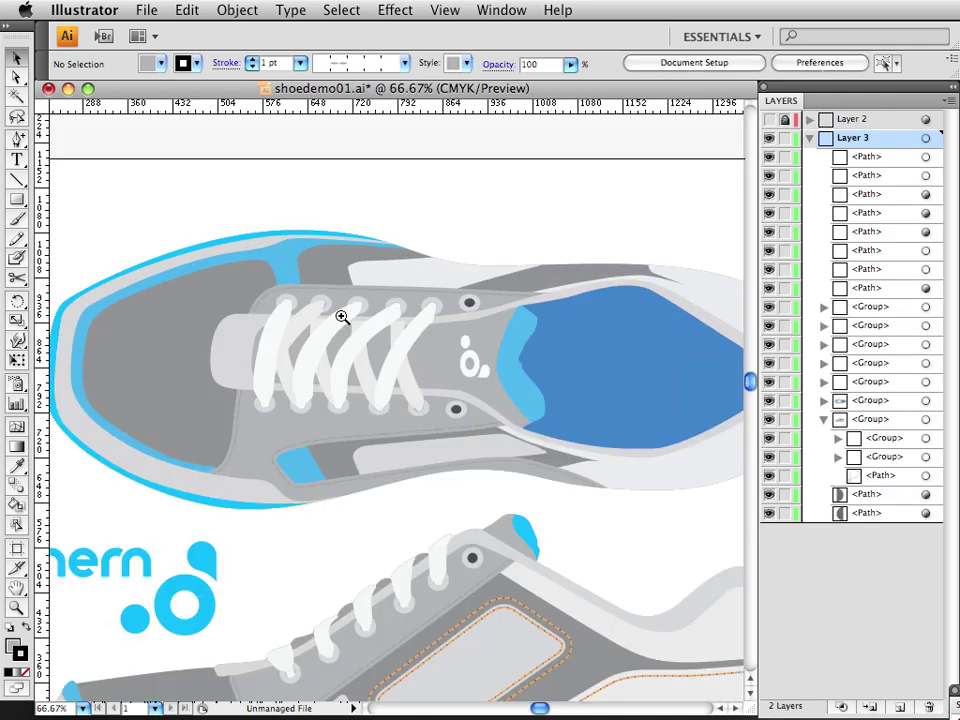
pyautogui.keyDown('super'); pyautogui.click(342, 316); pyautogui.keyUp('super')
pyautogui.moveTo(391, 588); pyautogui.dragTo(400, 257)
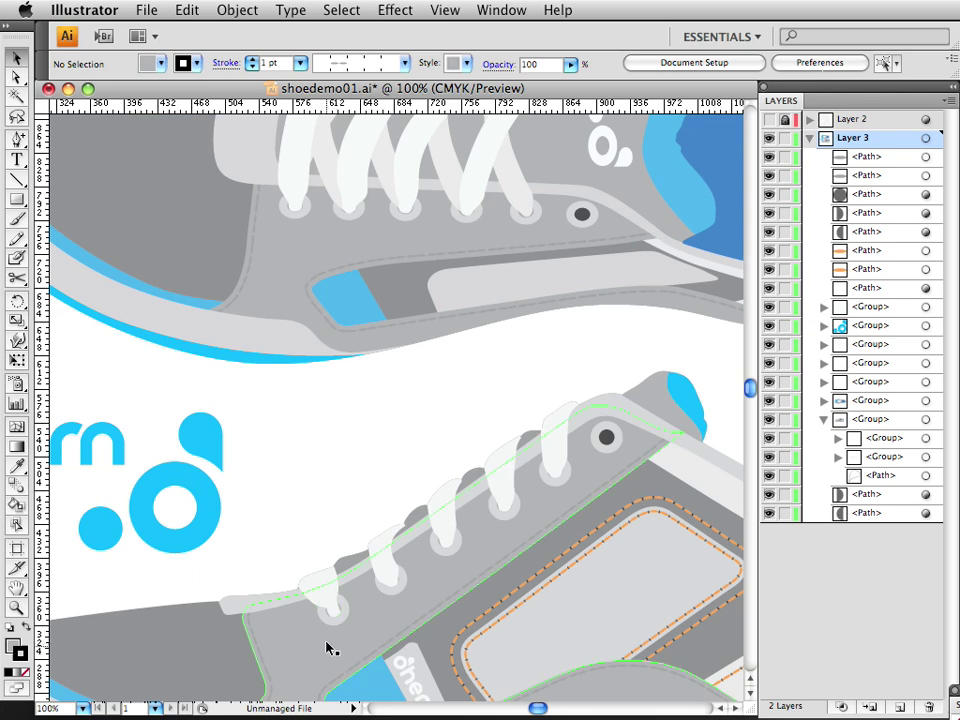
pyautogui.keyDown('alt'); pyautogui.keyDown('super'); pyautogui.click(418, 253); pyautogui.keyUp('super'); pyautogui.keyUp('alt')
pyautogui.keyDown('alt'); pyautogui.keyDown('super'); pyautogui.click(418, 253); pyautogui.keyUp('super'); pyautogui.keyUp('alt')
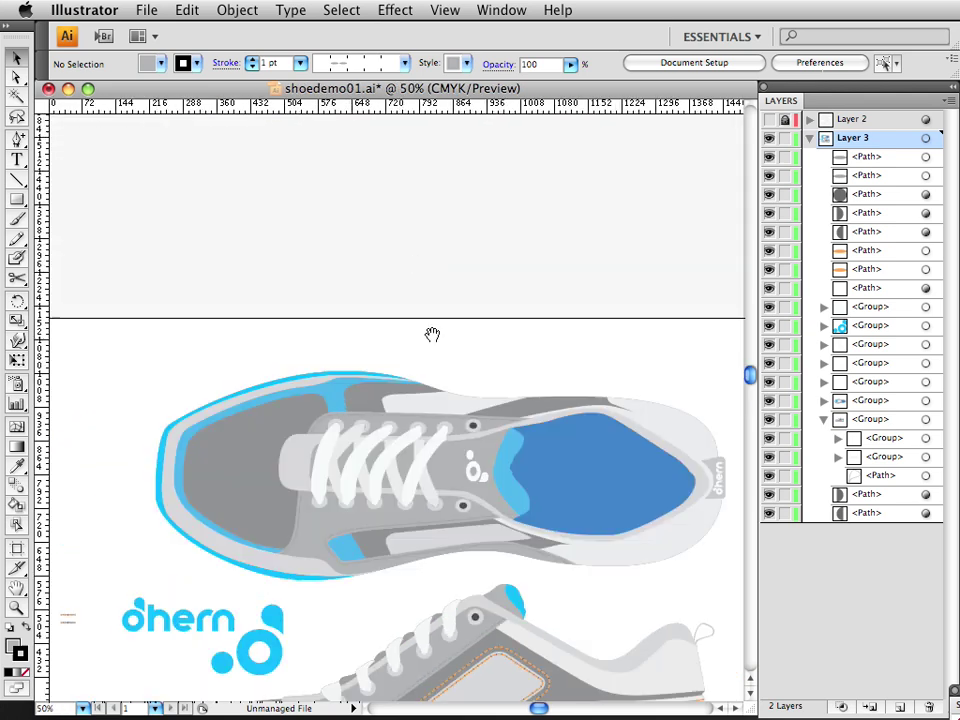
pyautogui.moveTo(492, 428); pyautogui.dragTo(441, 194)
pyautogui.keyDown('super'); pyautogui.click(459, 361); pyautogui.keyUp('super')
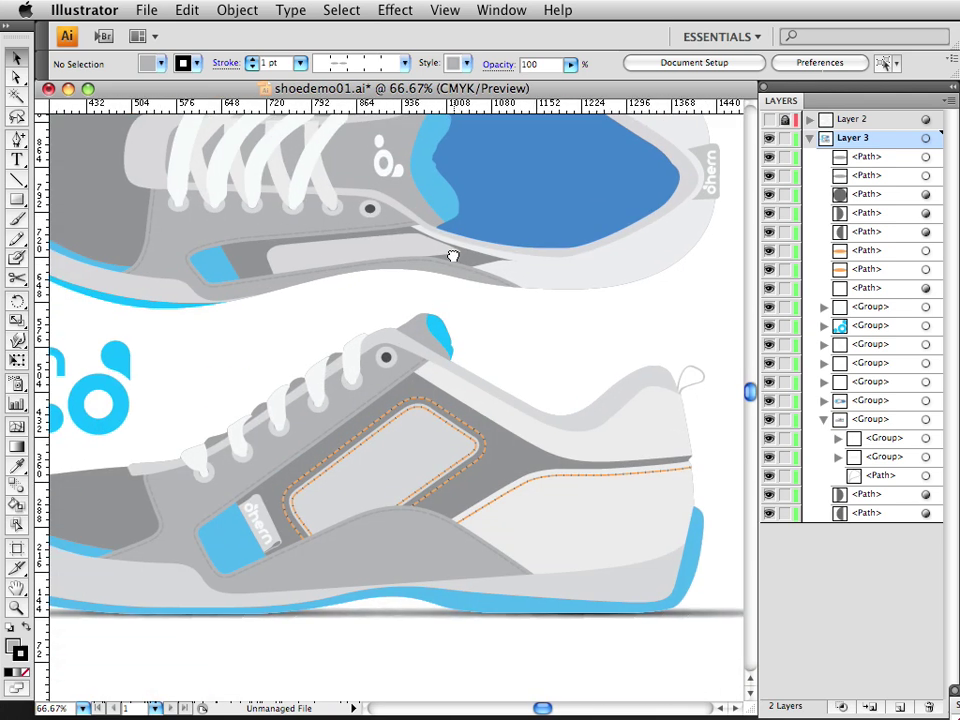
pyautogui.scroll(5, 452, 256)
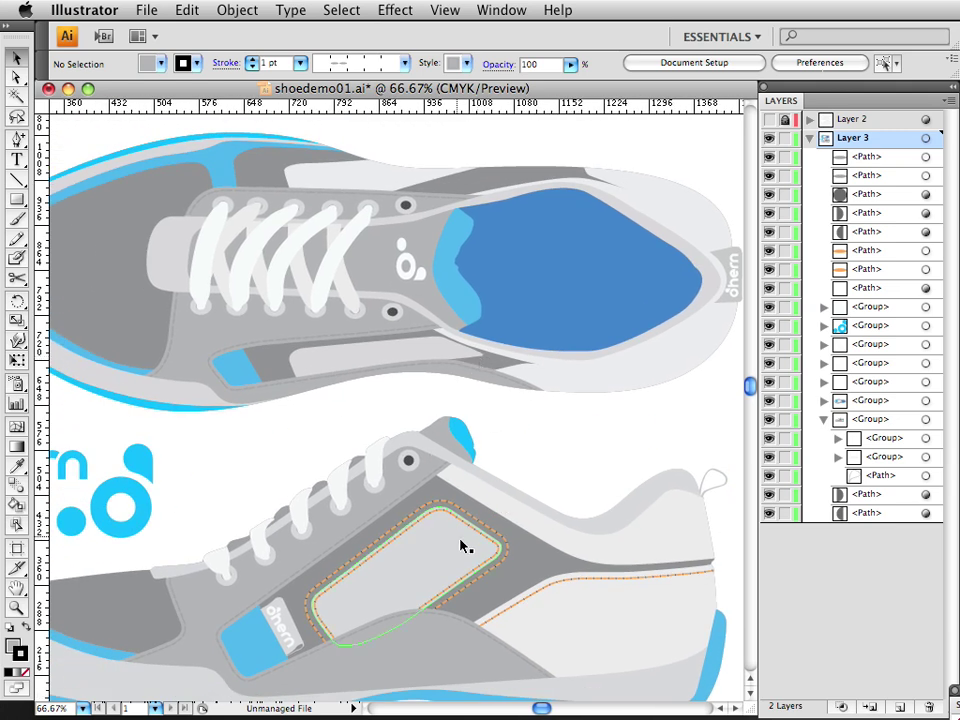
pyautogui.keyDown('alt'); pyautogui.keyDown('super'); pyautogui.click(427, 345); pyautogui.keyUp('super'); pyautogui.keyUp('alt')
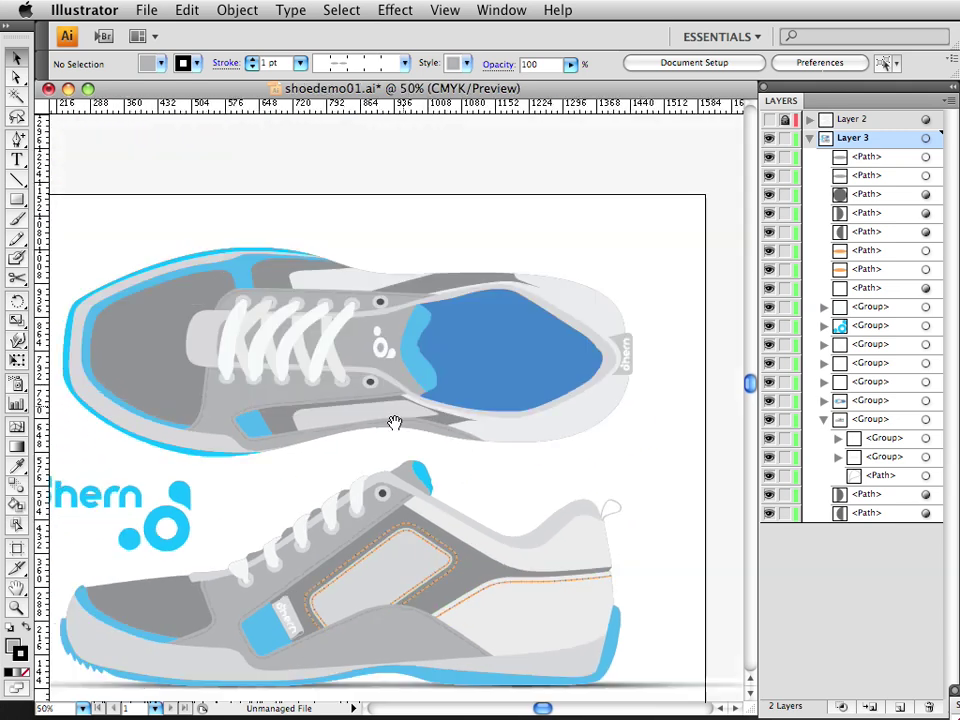
# - Isolate the side-view shoe's nested group and save the orange-stitched side panel's appearance as a new graphic style
pyautogui.moveTo(394, 423); pyautogui.dragTo(464, 361)
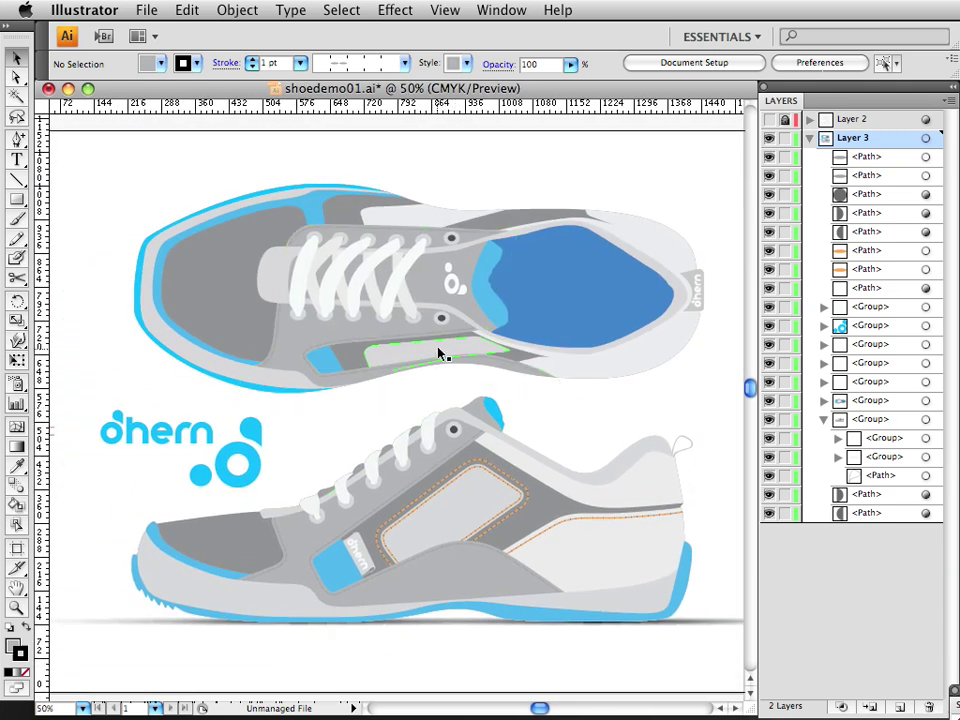
pyautogui.keyDown('super'); pyautogui.click(453, 401); pyautogui.keyUp('super')
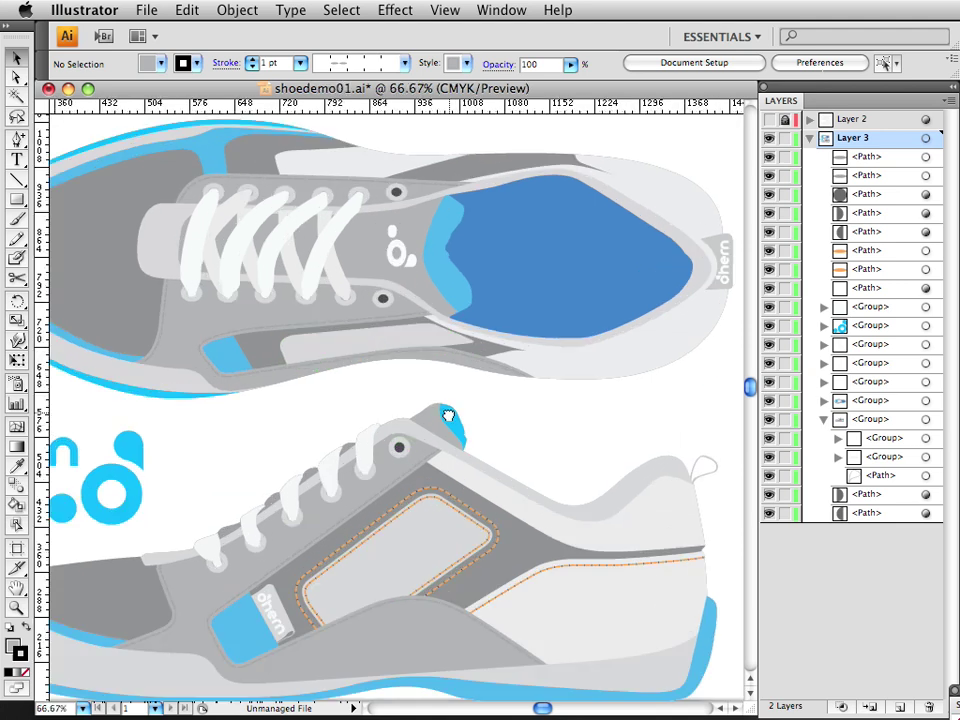
pyautogui.moveTo(447, 413); pyautogui.dragTo(475, 366)
pyautogui.click(460, 492)
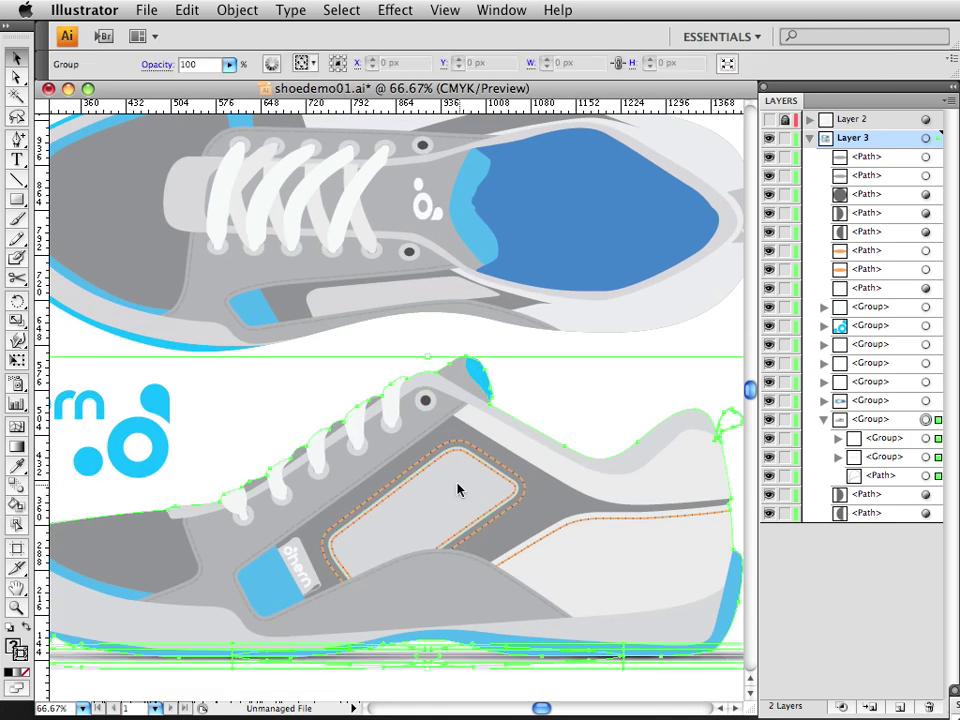
pyautogui.doubleClick(460, 490)
pyautogui.click(474, 486)
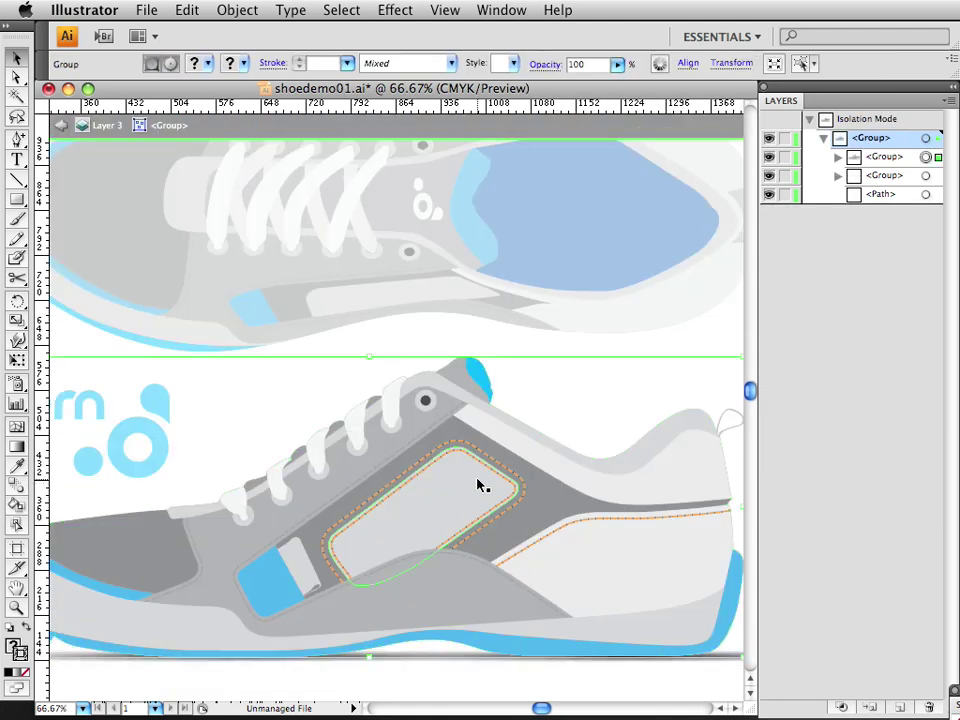
pyautogui.doubleClick(478, 484)
pyautogui.click(460, 480)
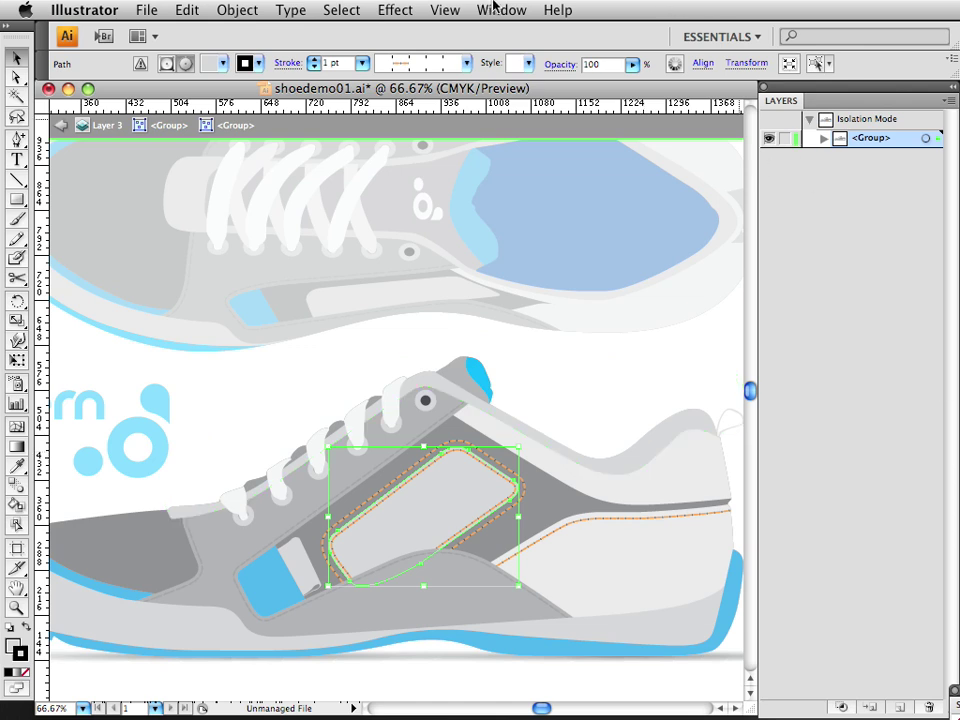
pyautogui.click(493, 9)
pyautogui.click(512, 398)
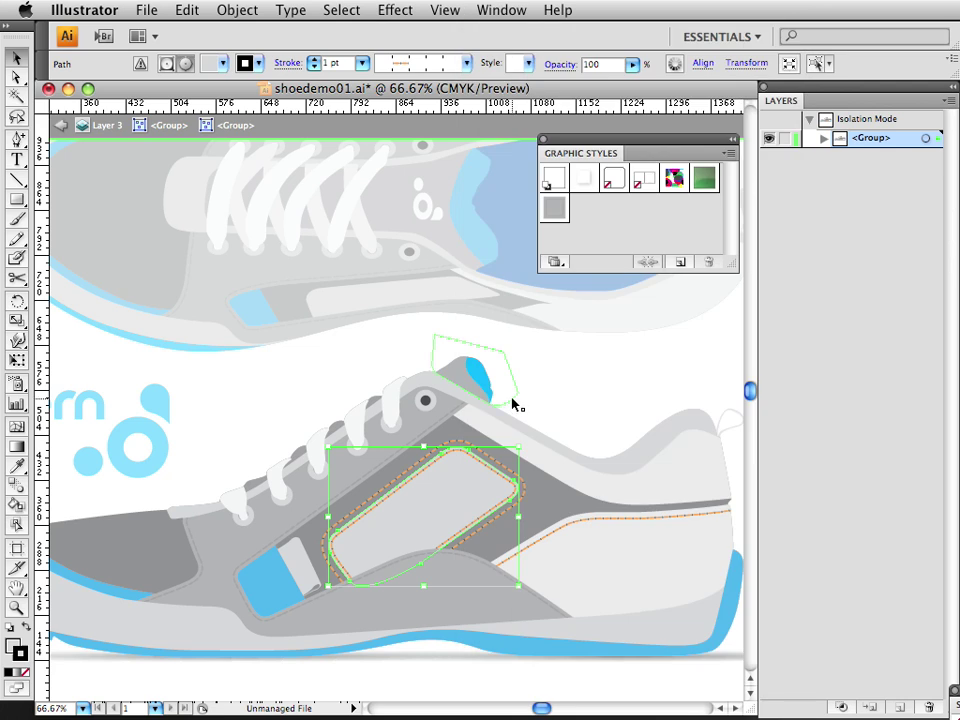
pyautogui.click(678, 262)
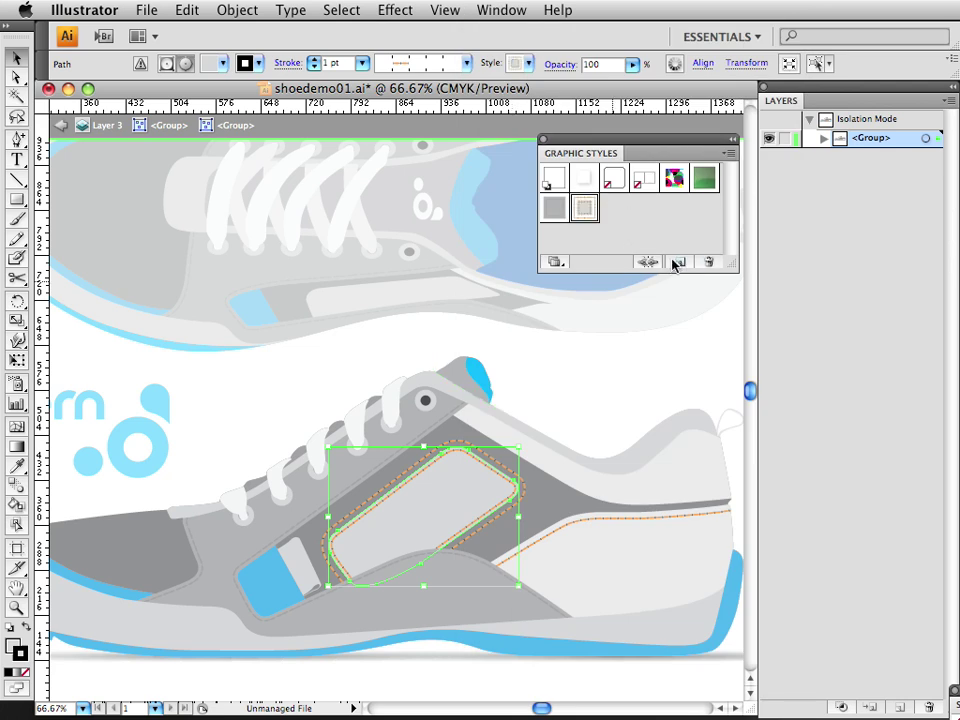
pyautogui.click(686, 141)
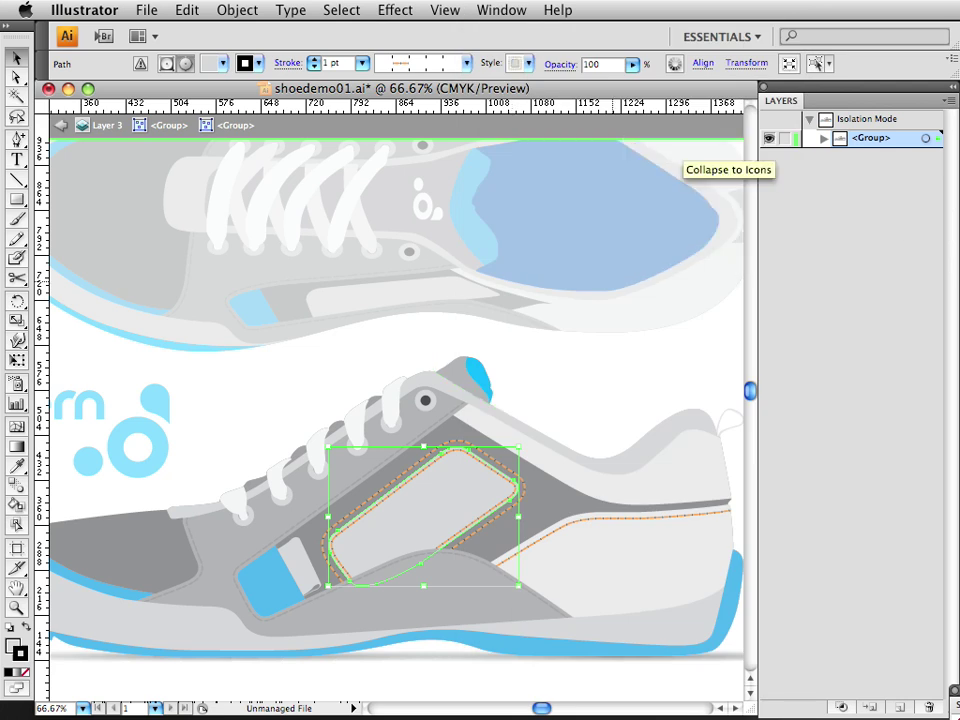
# - Isolate the top-view shoe instead and apply the new orange-stitched graphic style to its pale grey side panel below the laces
pyautogui.doubleClick(699, 349)
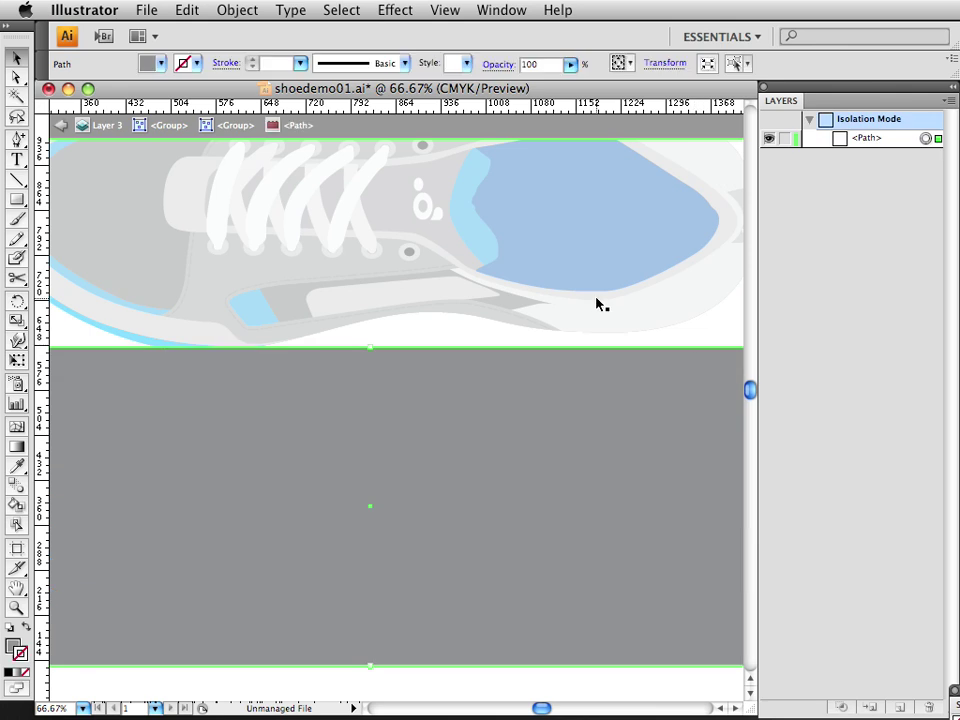
pyautogui.doubleClick(600, 304)
pyautogui.doubleClick(420, 298)
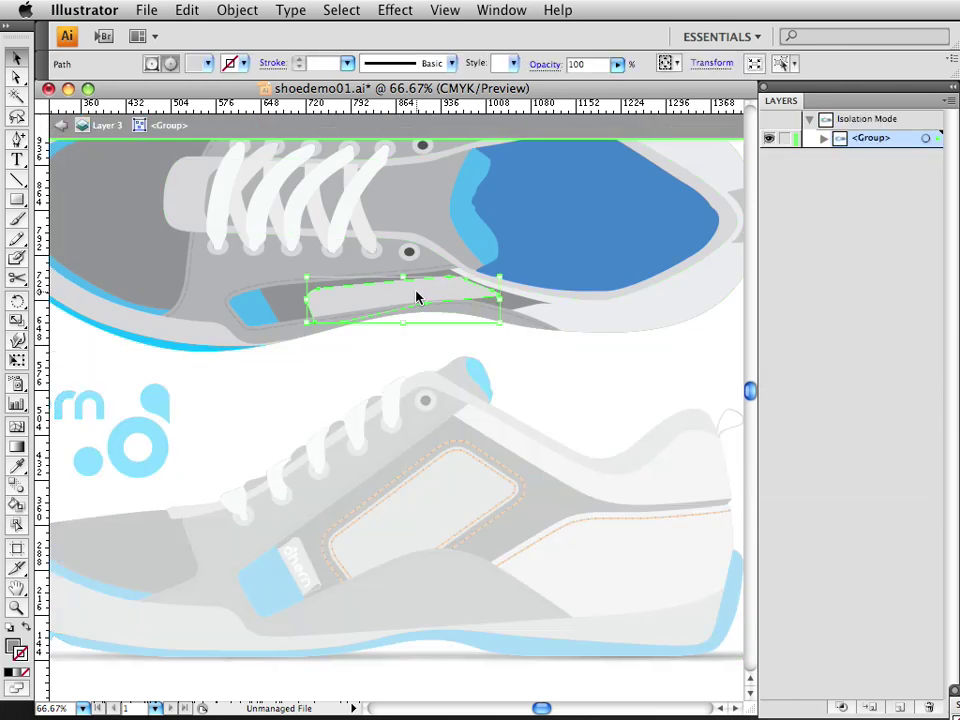
pyautogui.hotkey('shift', 'F5')
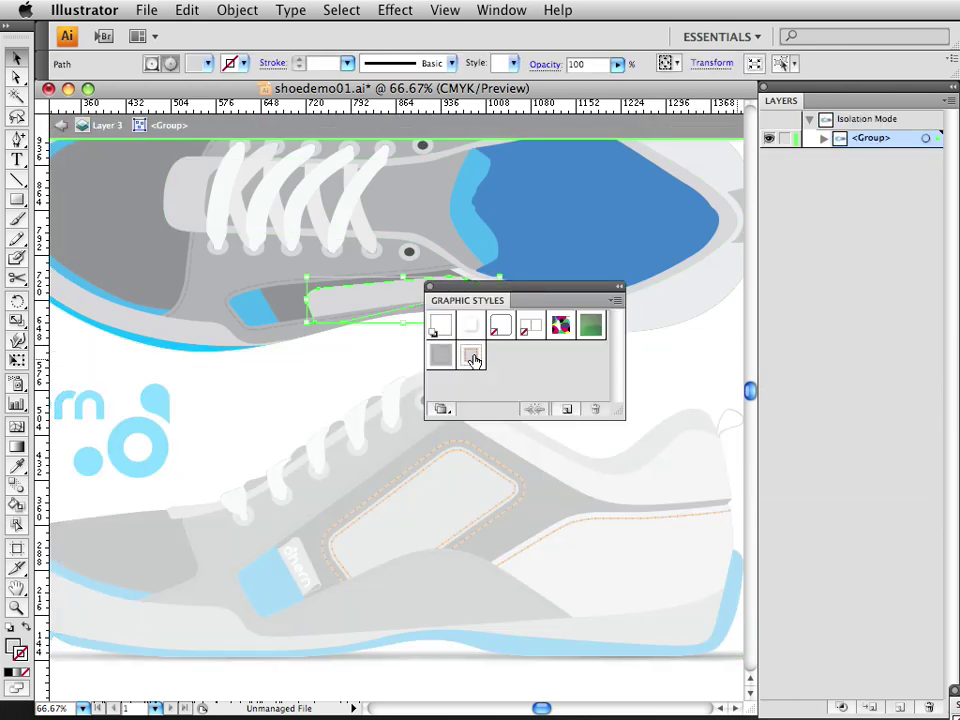
pyautogui.click(472, 358)
pyautogui.moveTo(493, 291); pyautogui.dragTo(594, 272)
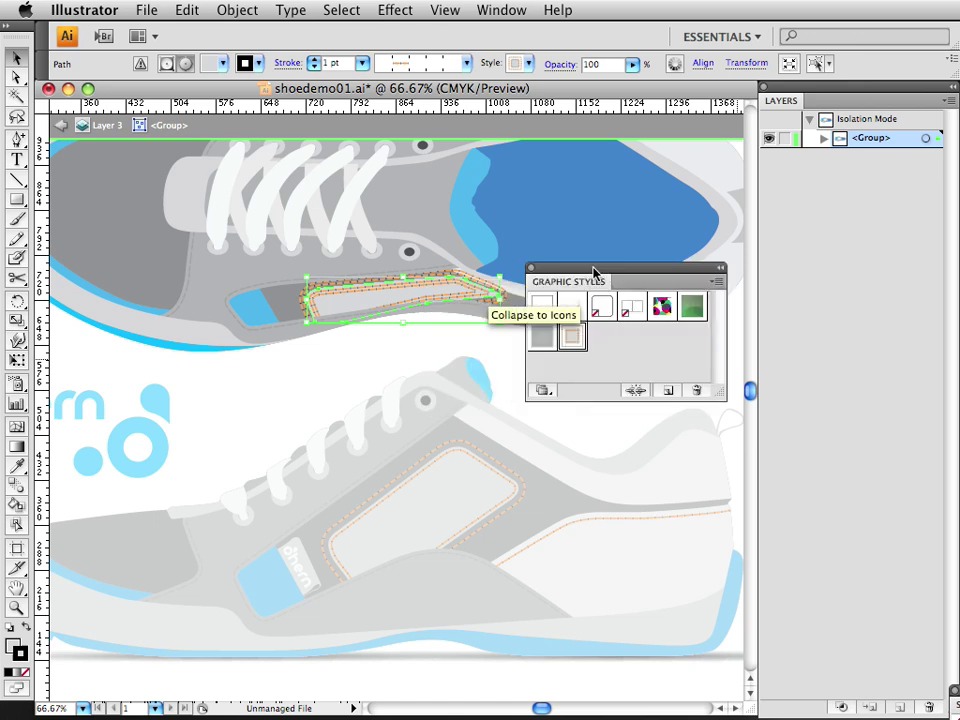
pyautogui.moveTo(549, 270); pyautogui.dragTo(958, 338)
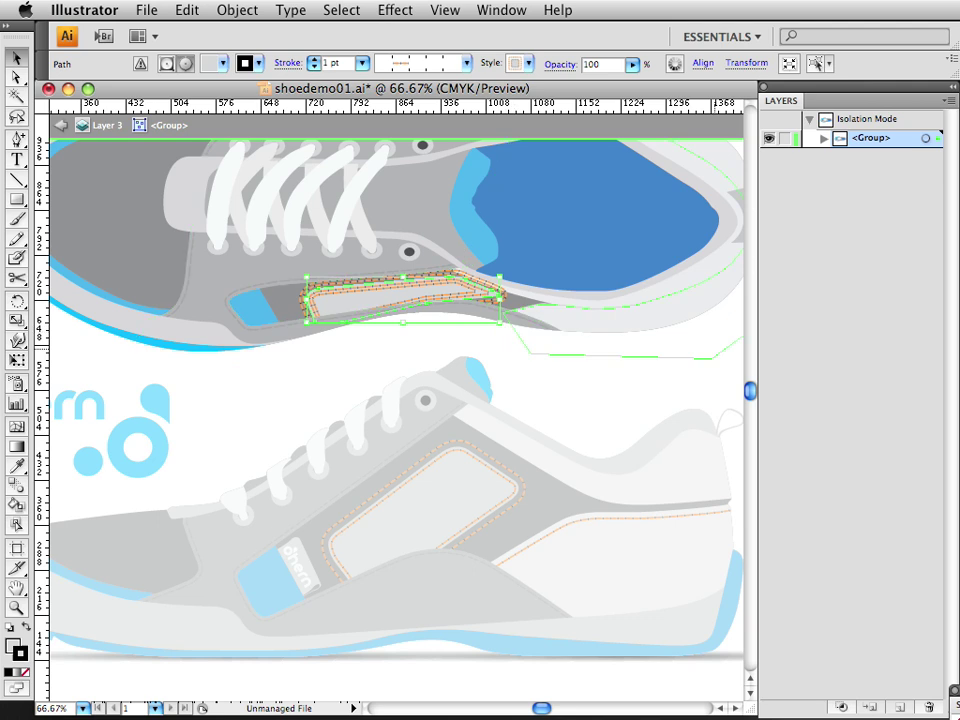
# - Display the appearance attributes of the top-view side panel and inspect the stitching at its toe end close up
pyautogui.moveTo(958, 190); pyautogui.dragTo(656, 188)
pyautogui.keyDown('super'); pyautogui.click(468, 292); pyautogui.keyUp('super')
pyautogui.click(341, 448)
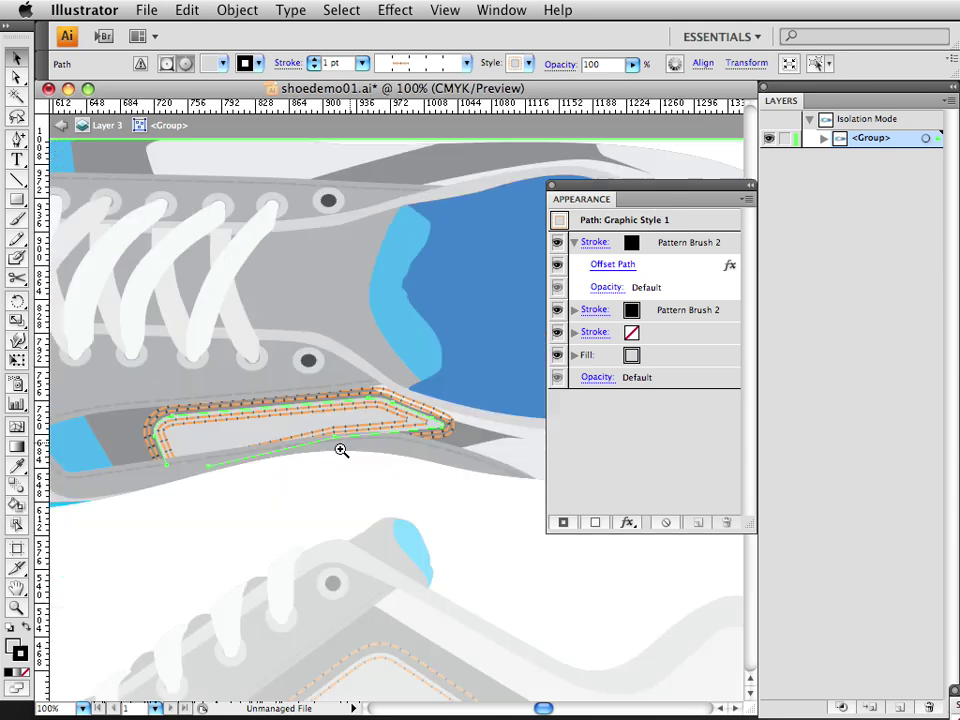
pyautogui.click(326, 426)
pyautogui.moveTo(342, 436); pyautogui.dragTo(244, 392)
pyautogui.moveTo(119, 366); pyautogui.dragTo(181, 360)
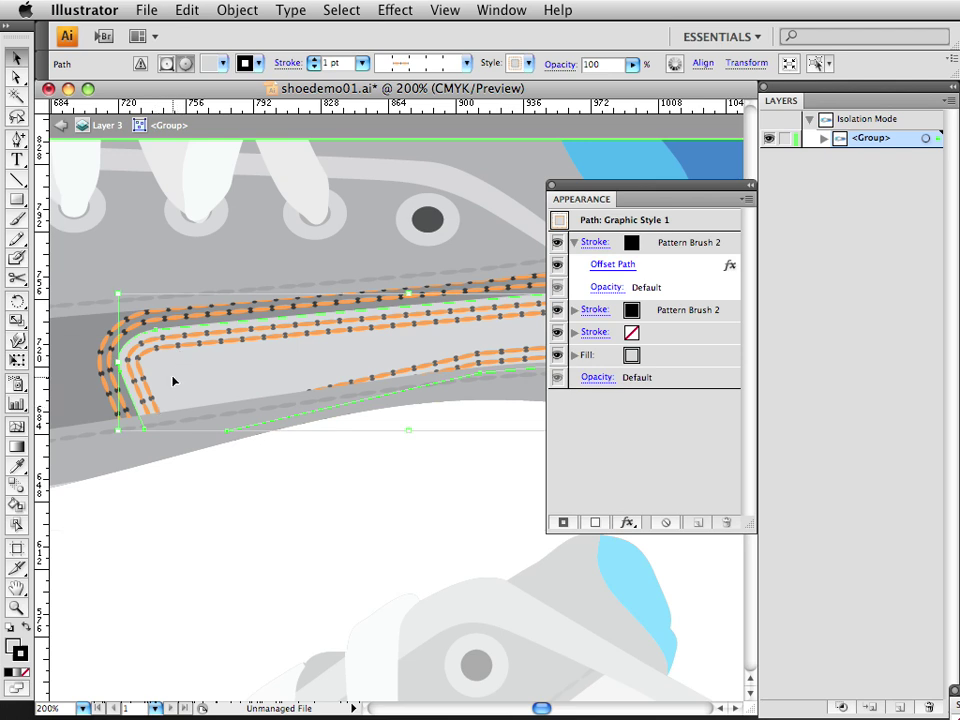
pyautogui.moveTo(132, 368); pyautogui.dragTo(132, 289)
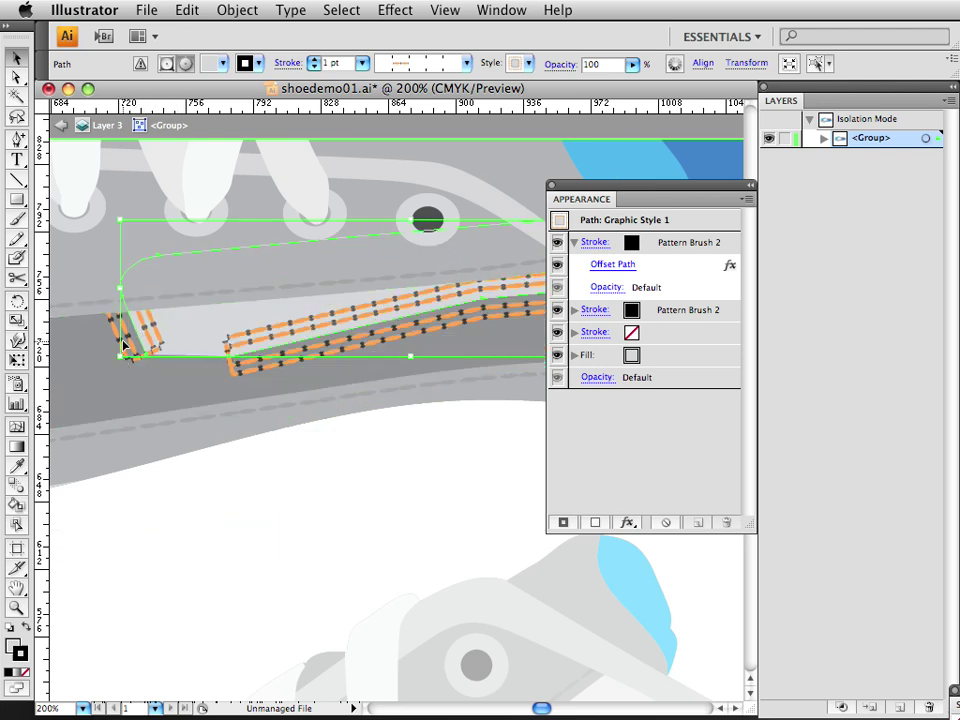
pyautogui.press('super+z')
pyautogui.press('super+z')
pyautogui.press('super+z')
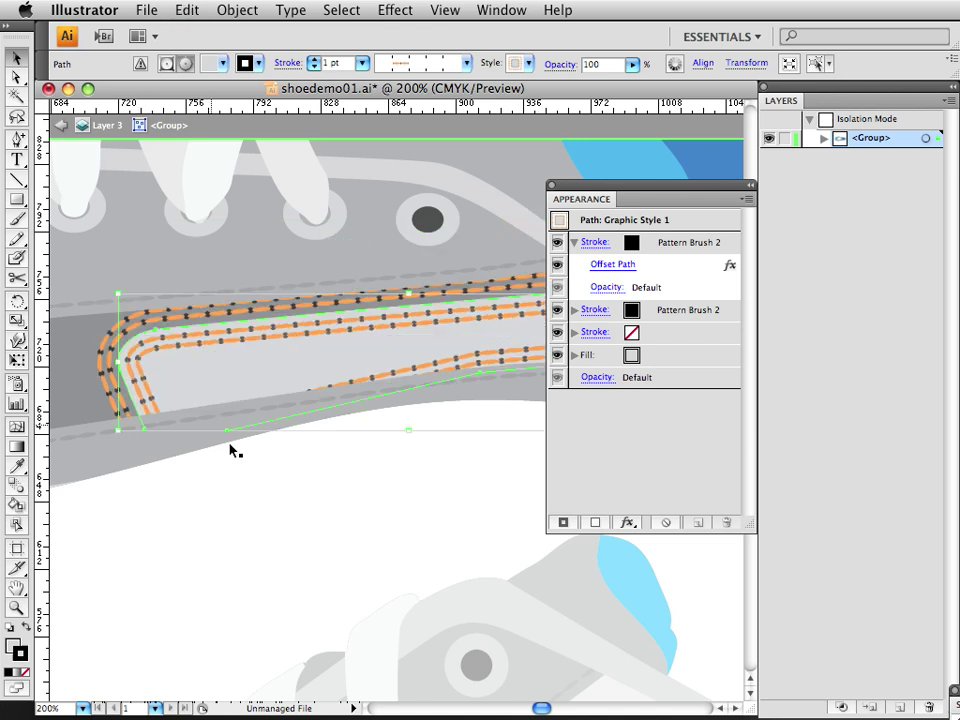
pyautogui.press('super+z')
pyautogui.press('super+shift+z')
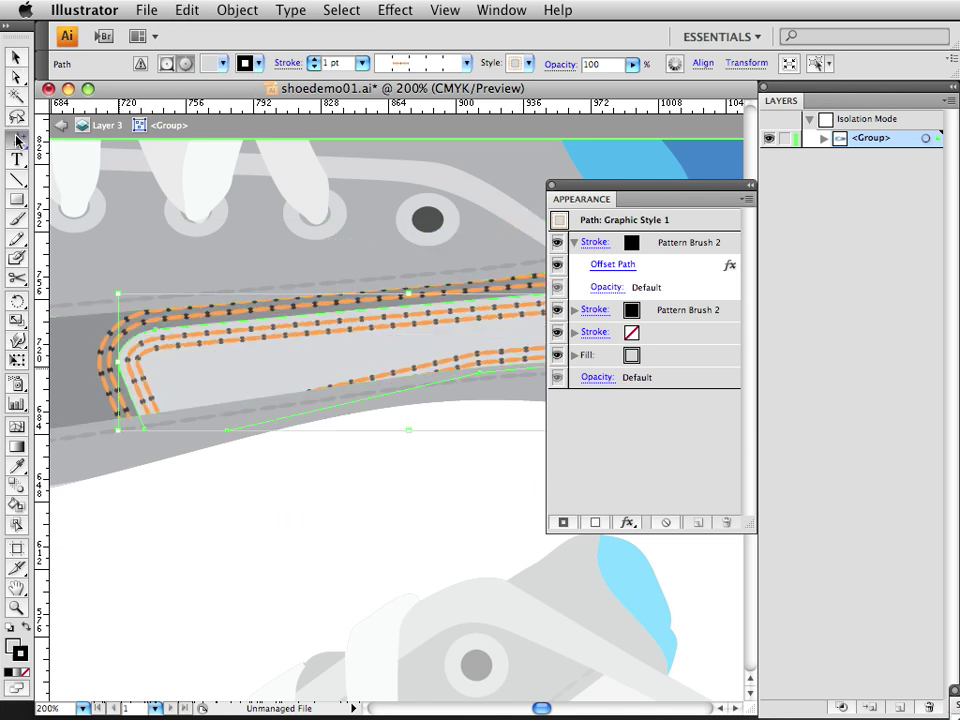
# - Close the side panel's open path with the Pen tool by joining its two loose endpoints along the lower edge
pyautogui.moveTo(17, 140); pyautogui.dragTo(60, 141)
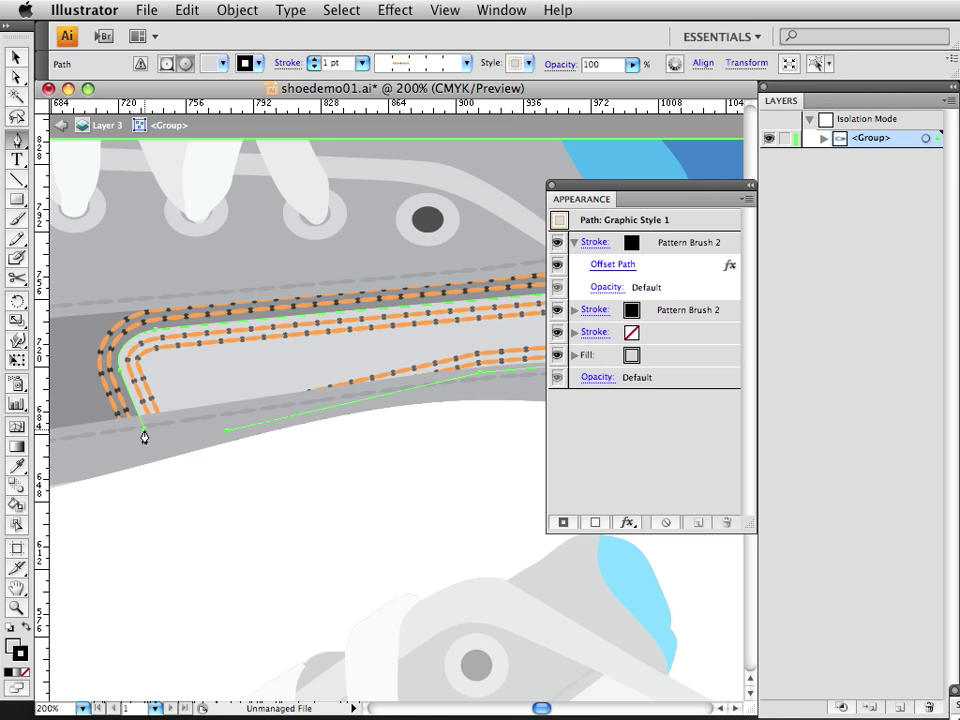
pyautogui.moveTo(144, 435); pyautogui.dragTo(229, 431)
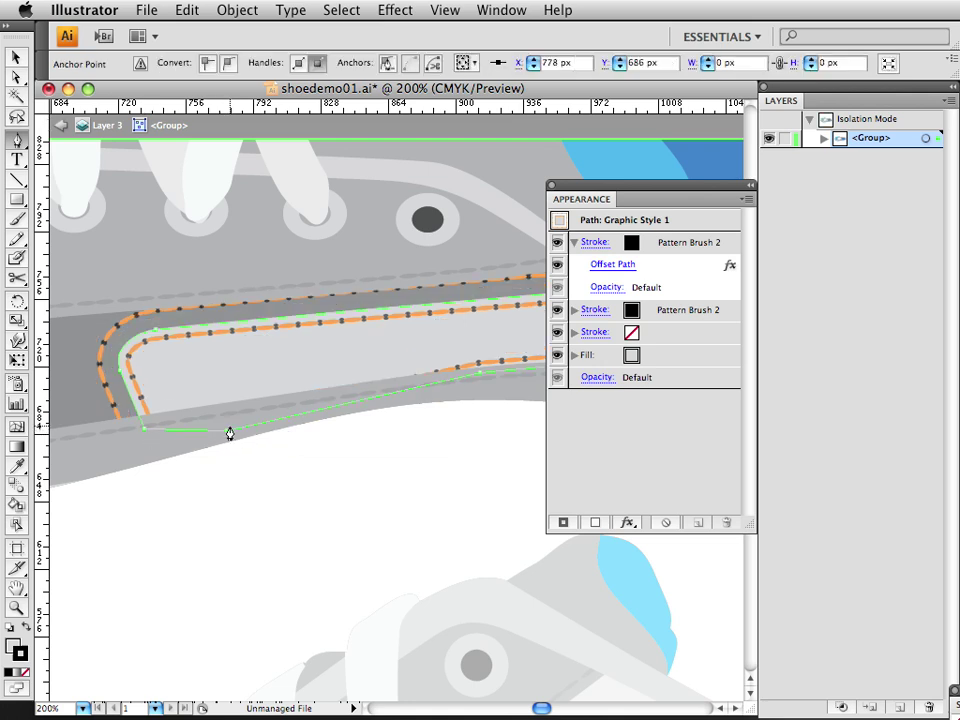
pyautogui.press('v')
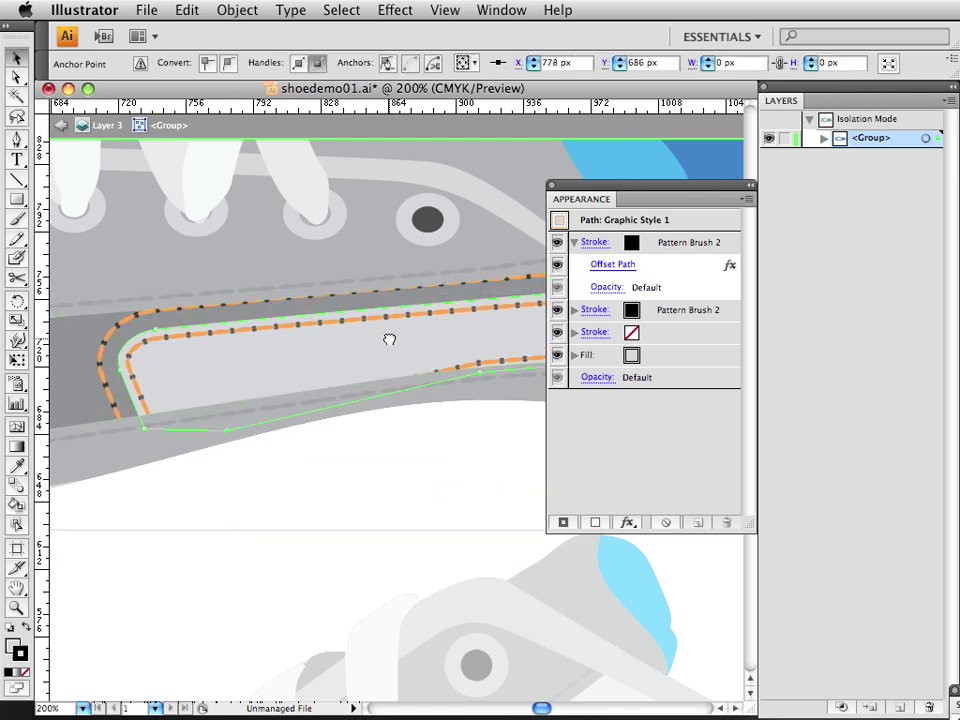
# - Set the Offset Path effect of the panel's inner stitching stroke to -2 px
pyautogui.moveTo(390, 339); pyautogui.dragTo(317, 420)
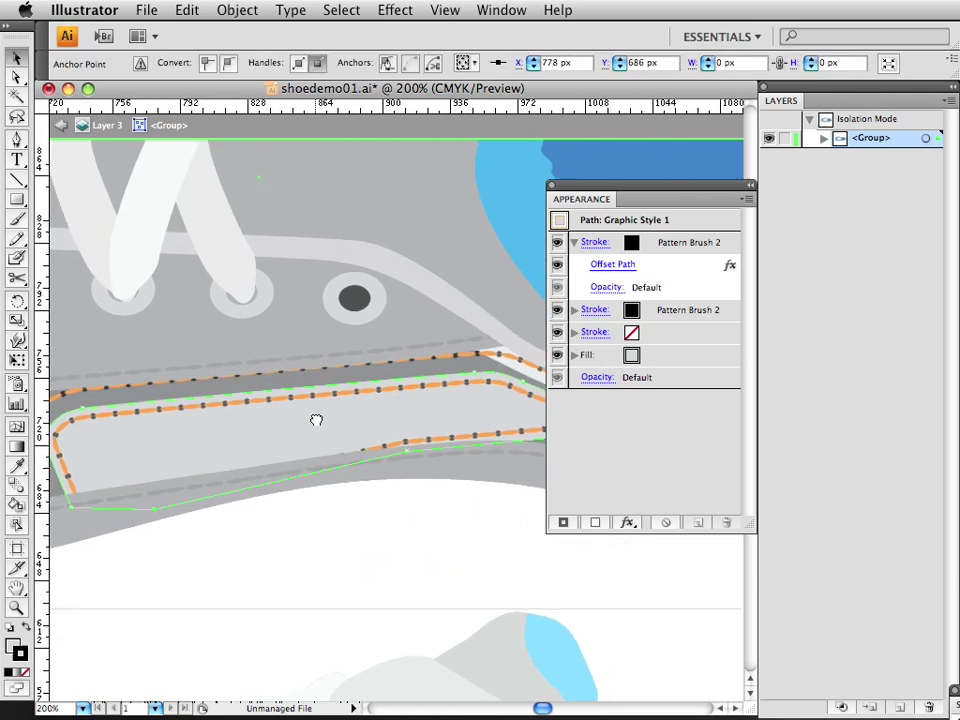
pyautogui.keyDown('alt'); pyautogui.keyDown('super'); pyautogui.click(392, 415); pyautogui.keyUp('super'); pyautogui.keyUp('alt')
pyautogui.moveTo(427, 409); pyautogui.dragTo(397, 420)
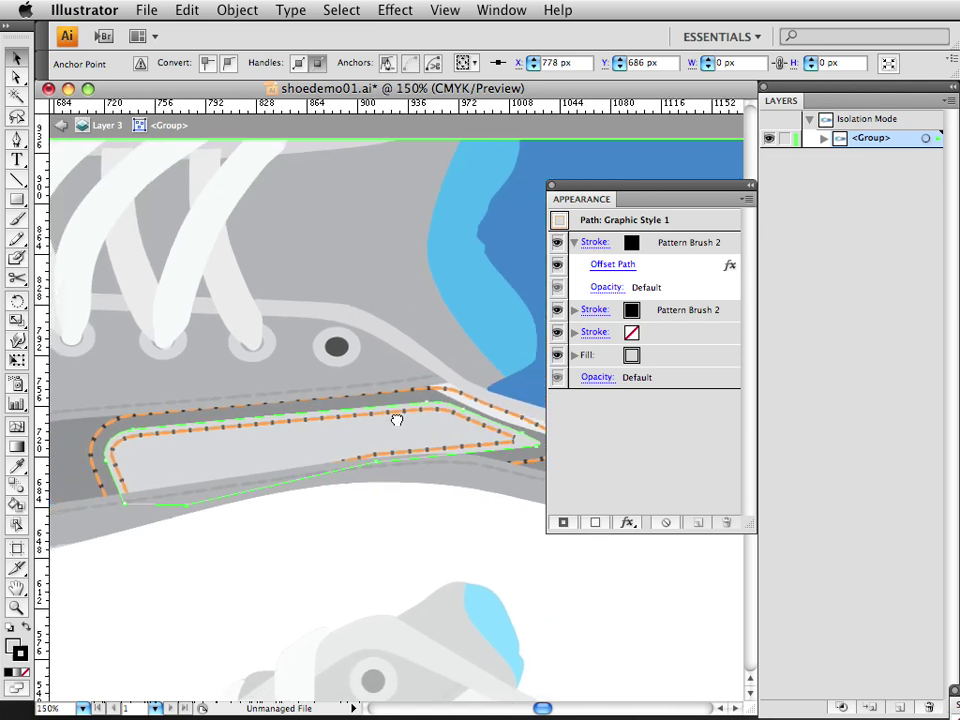
pyautogui.click(620, 264)
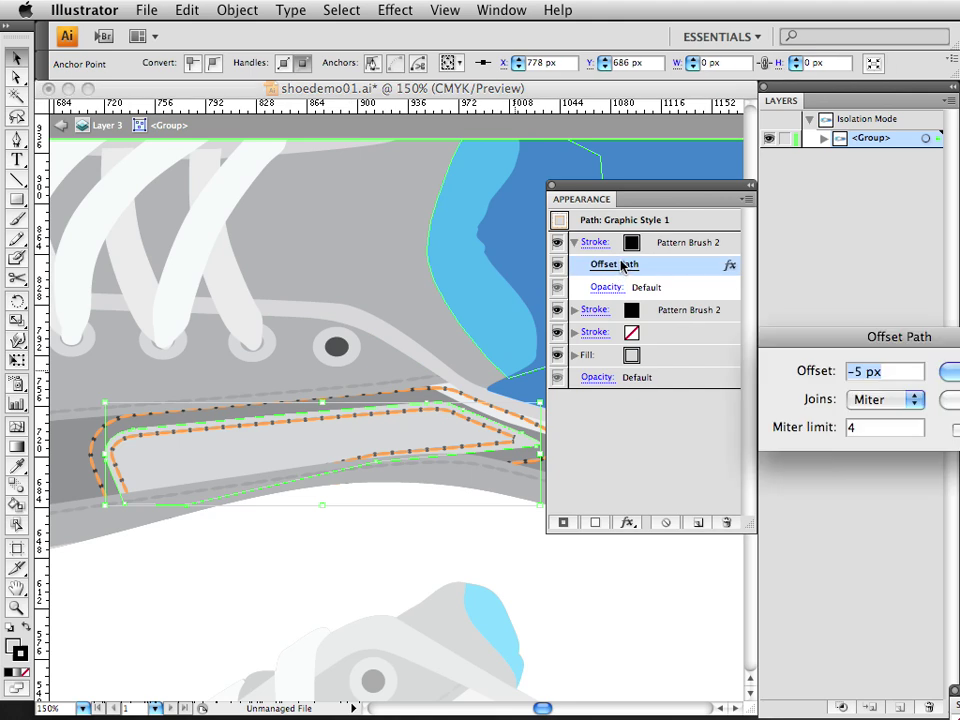
pyautogui.moveTo(862, 338); pyautogui.dragTo(718, 333)
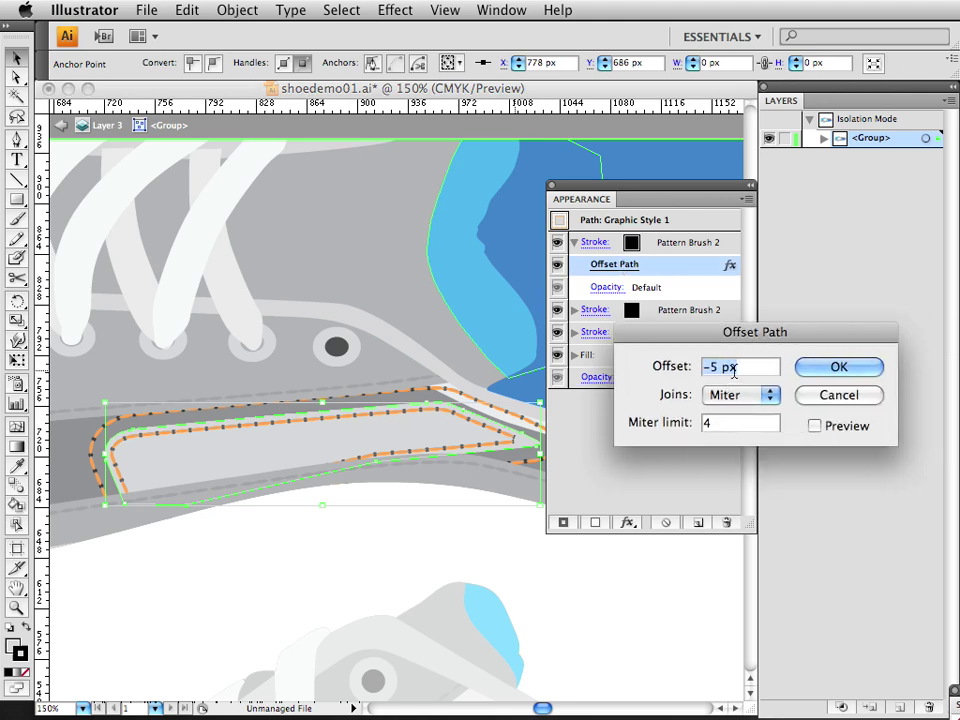
pyautogui.click(712, 367)
pyautogui.write('2')
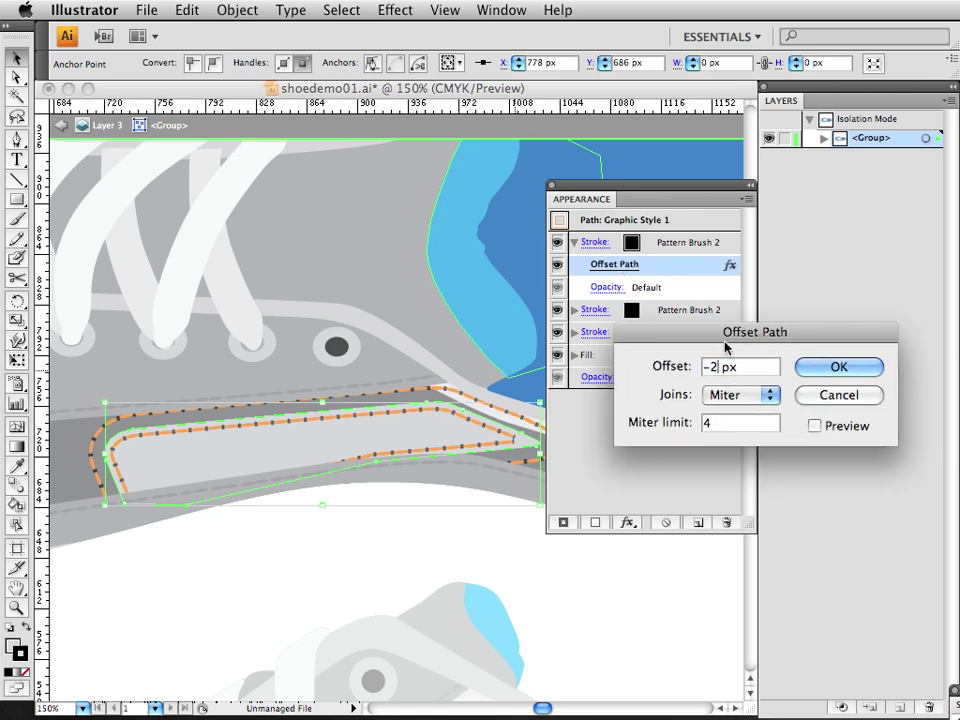
pyautogui.press('Return')
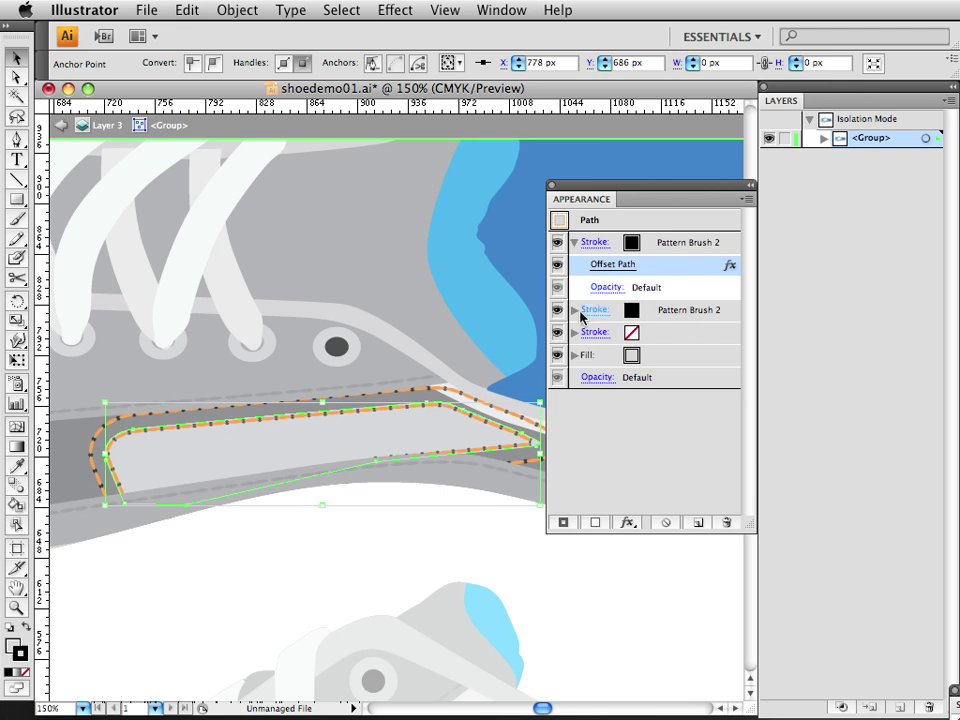
# - Set the Offset Path effect of the outer stitching stroke to 5 px and hide the appearance attributes
pyautogui.click(576, 310)
pyautogui.click(614, 332)
pyautogui.moveTo(818, 335); pyautogui.dragTo(603, 346)
pyautogui.moveTo(649, 383); pyautogui.dragTo(604, 378)
pyautogui.write('5')
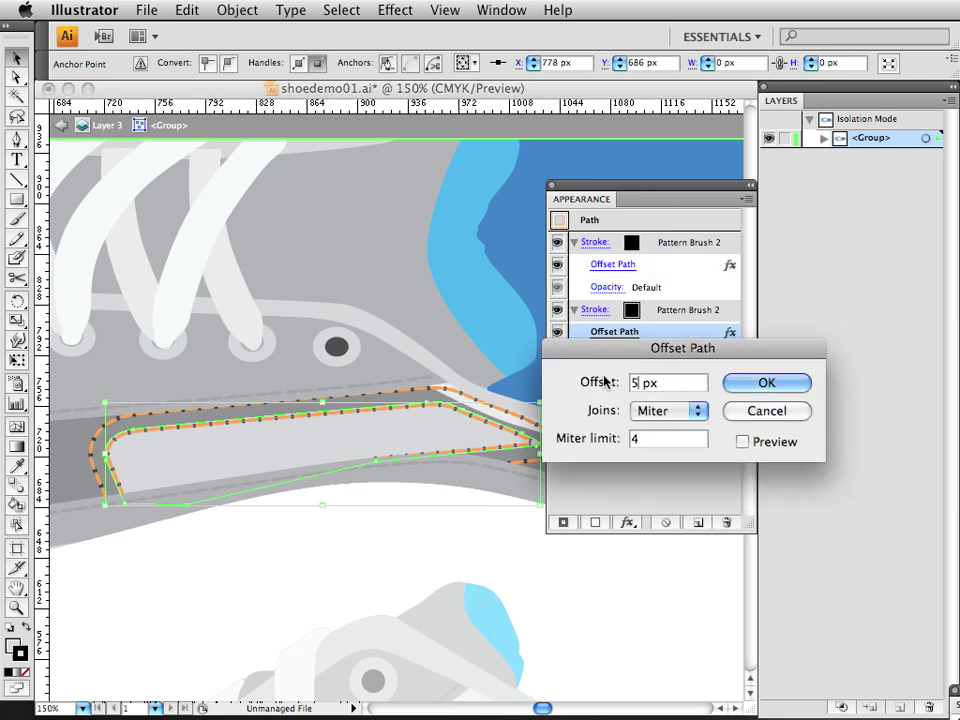
pyautogui.press('Return')
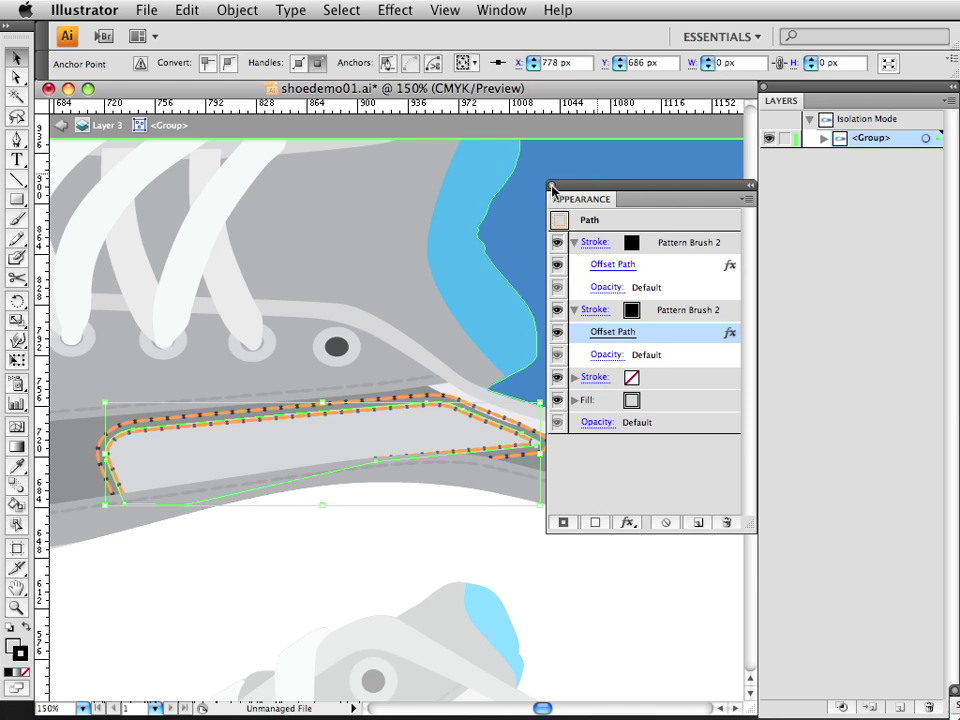
pyautogui.click(552, 184)
# - Shift the anchor points of the panel's pointed heel end and upper corner slightly toward the toe, then deselect the path
pyautogui.click(633, 600)
pyautogui.press('a')
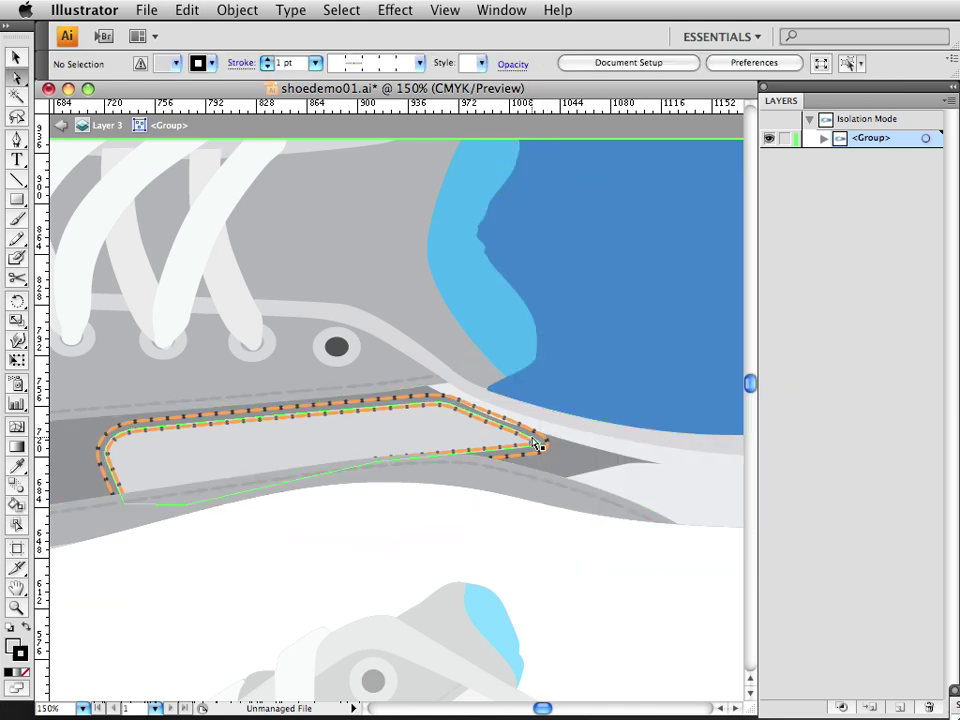
pyautogui.click(527, 438)
pyautogui.keyDown('shift'); pyautogui.click(537, 443); pyautogui.keyUp('shift')
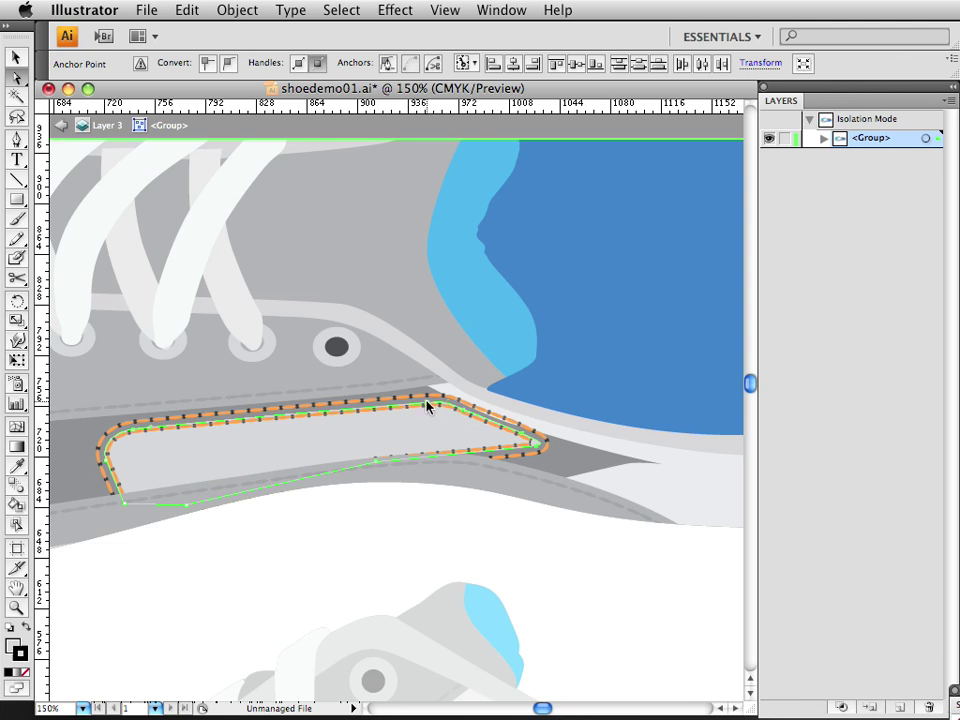
pyautogui.moveTo(428, 405); pyautogui.dragTo(404, 410)
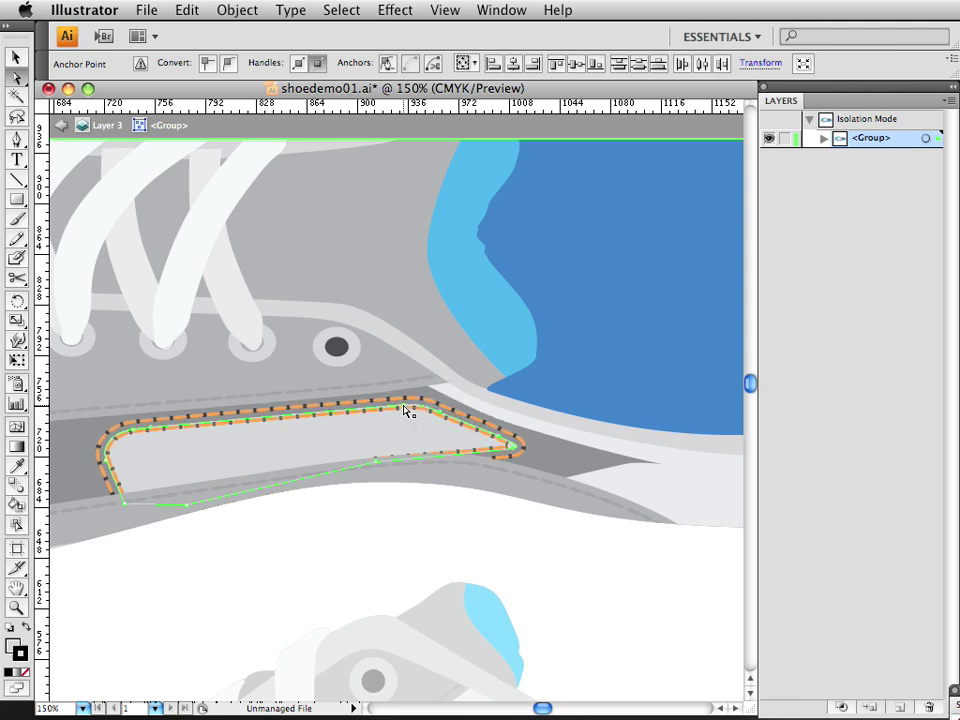
pyautogui.press('v')
pyautogui.click(604, 620)
# - Leave isolation mode and view both shoes in full
pyautogui.keyDown('alt'); pyautogui.keyDown('super'); pyautogui.click(527, 542); pyautogui.keyUp('super'); pyautogui.keyUp('alt')
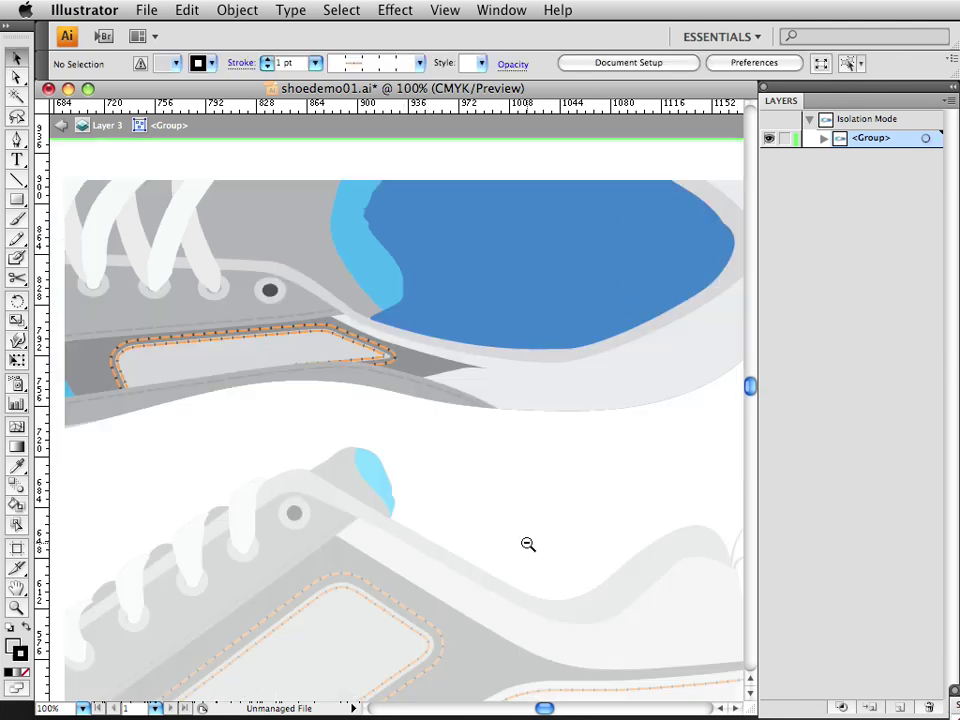
pyautogui.keyDown('alt'); pyautogui.keyDown('super'); pyautogui.click(527, 542); pyautogui.keyUp('super'); pyautogui.keyUp('alt')
pyautogui.keyDown('alt'); pyautogui.keyDown('super'); pyautogui.click(527, 542); pyautogui.keyUp('super'); pyautogui.keyUp('alt')
pyautogui.moveTo(353, 414); pyautogui.dragTo(570, 550)
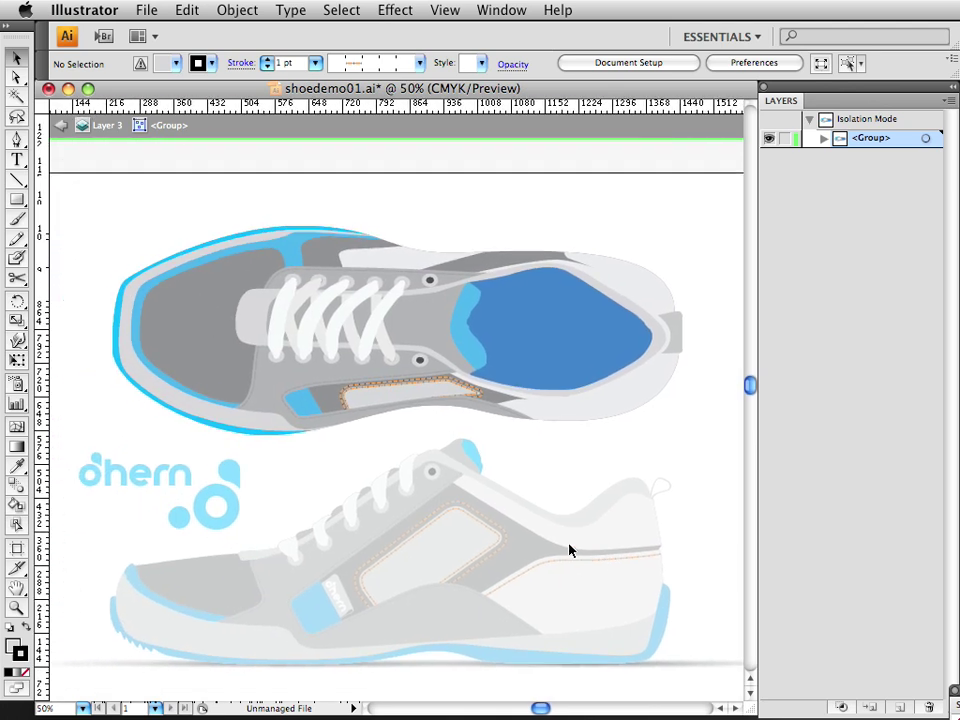
pyautogui.doubleClick(595, 470)
pyautogui.moveTo(511, 485); pyautogui.dragTo(530, 500)
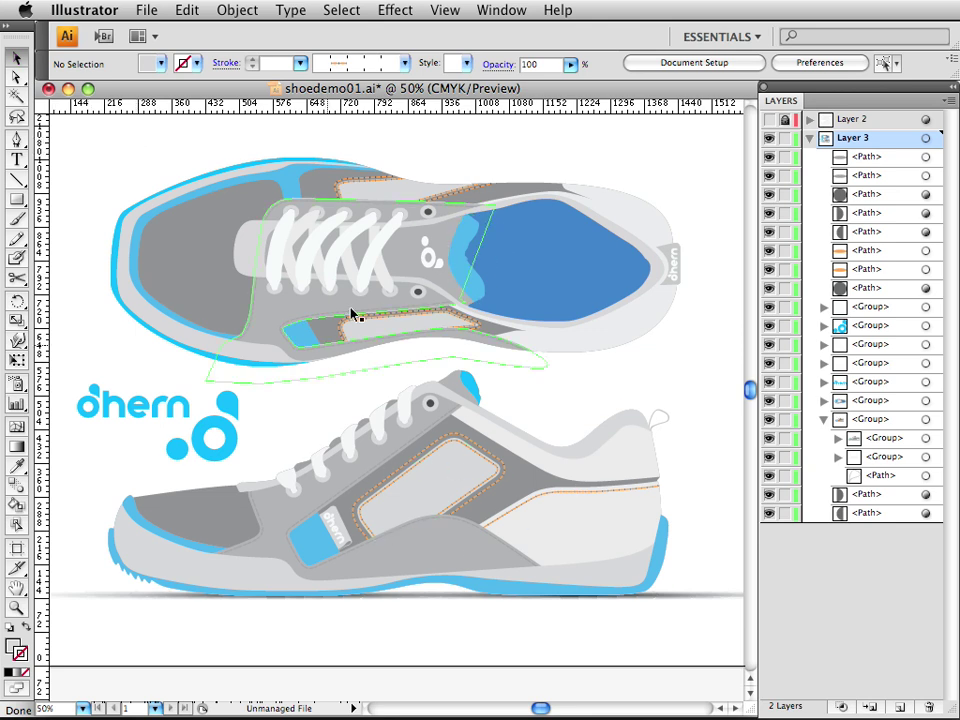
# - Save the shoe illustration and switch to the blank Photoshop document
pyautogui.press('super+s')
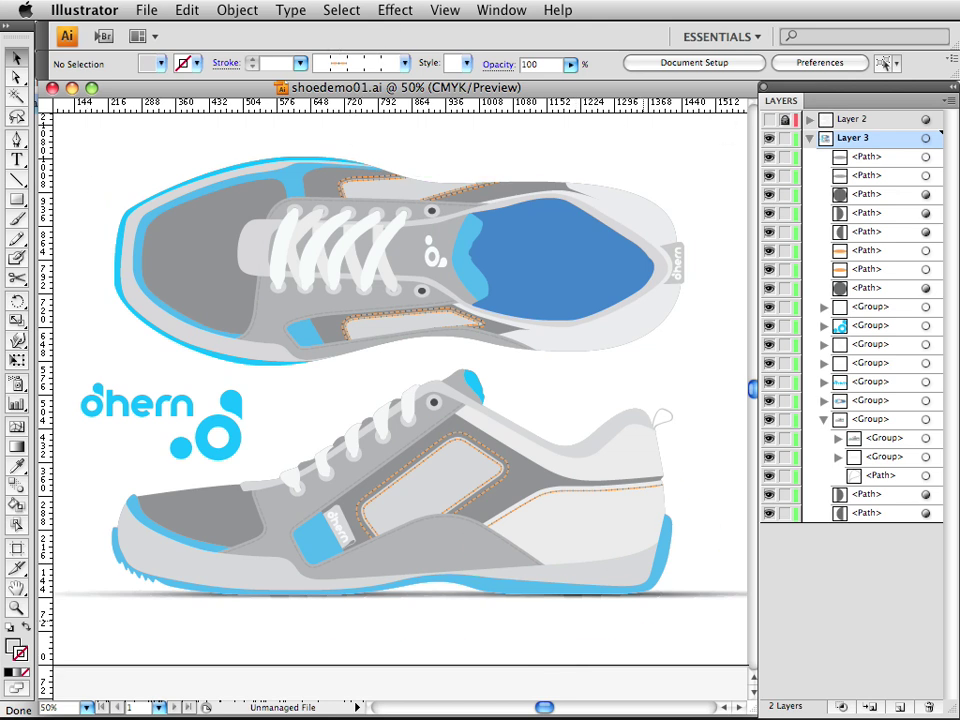
pyautogui.press('super+Tab')
pyautogui.press('super+Tab')
pyautogui.press('super+Tab')
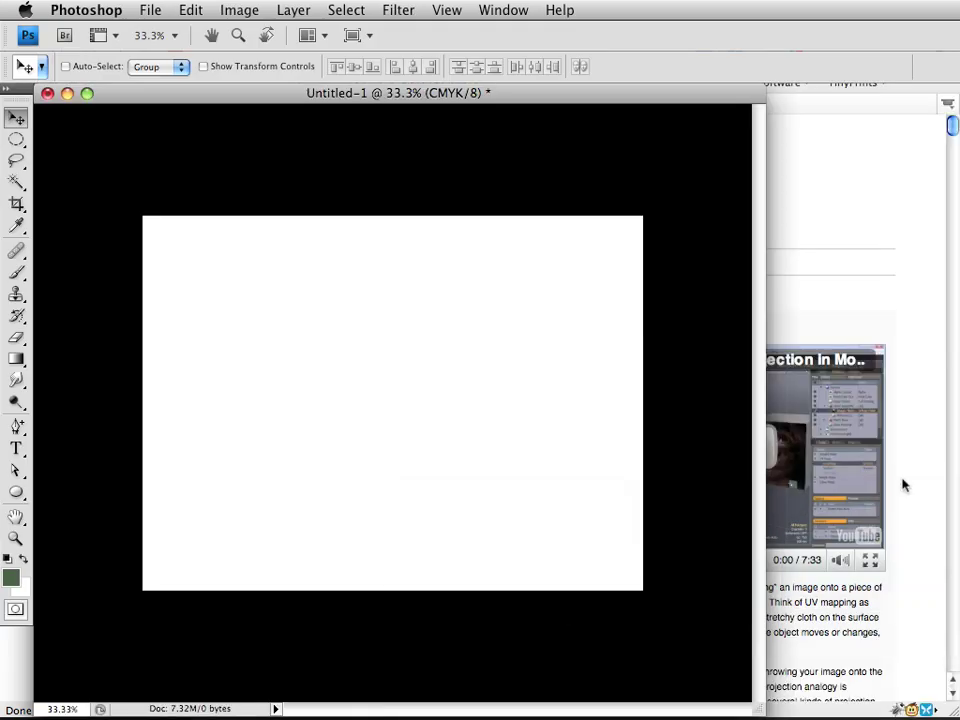
# - Choose shoedemo01.ai from the Desktop as the file to place in the blank document
pyautogui.click(151, 10)
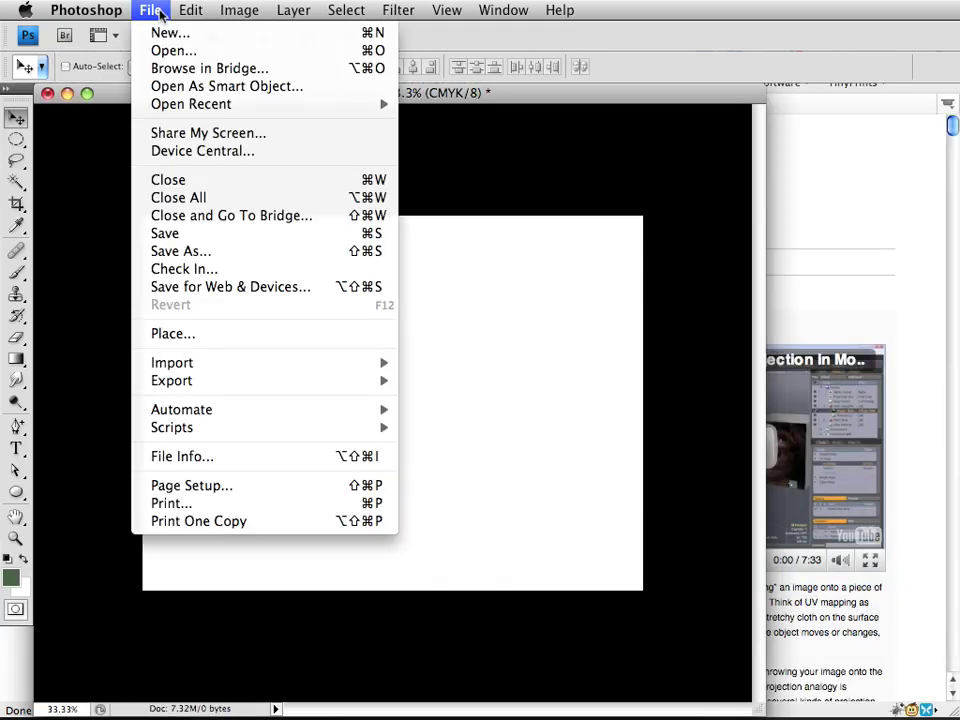
pyautogui.click(200, 338)
pyautogui.click(465, 353)
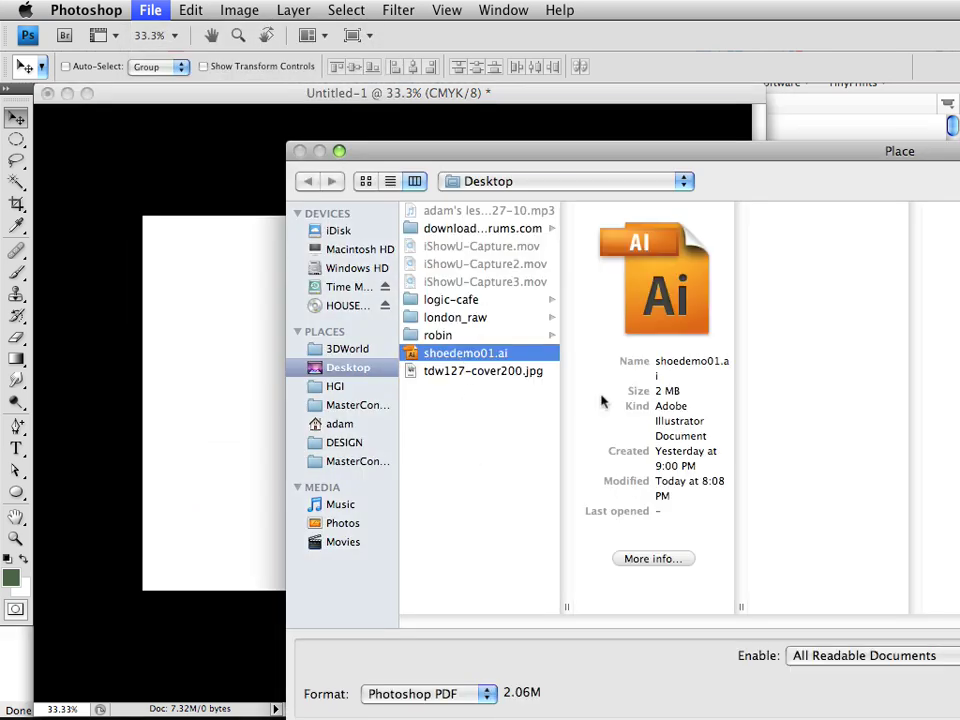
pyautogui.press('Return')
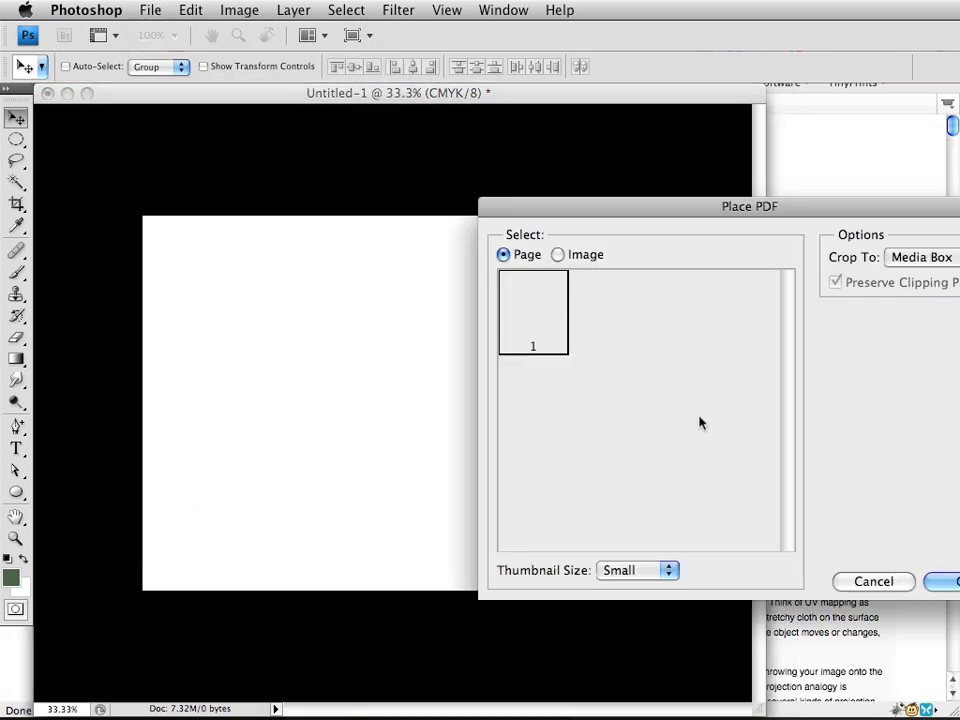
pyautogui.moveTo(768, 207); pyautogui.dragTo(538, 181)
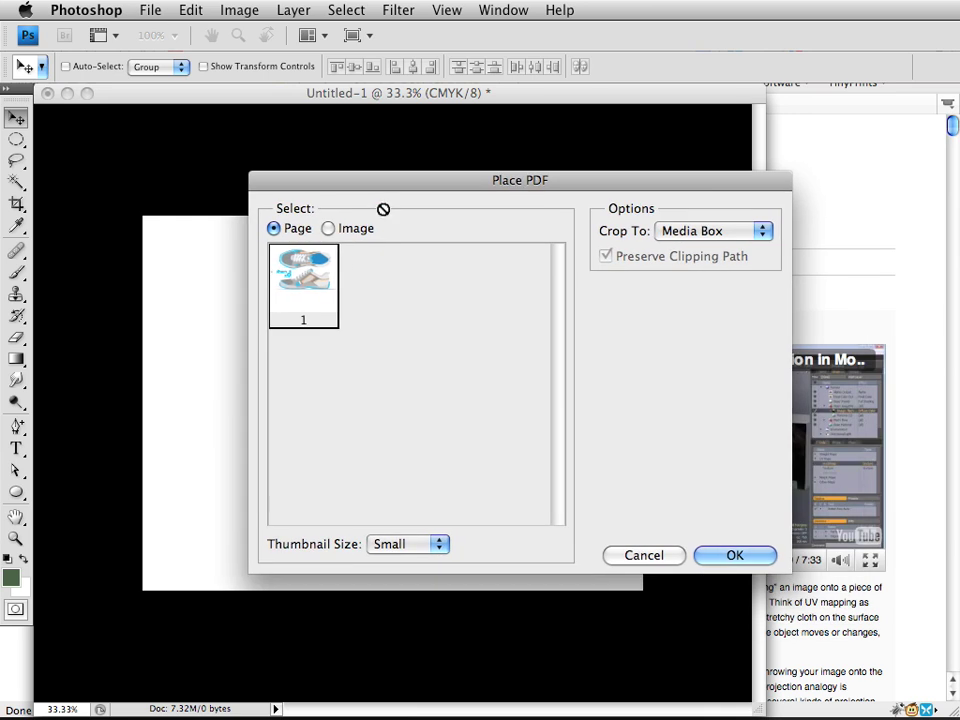
# - Place page 1 of the artwork cropped to its Media Box and commit it at 100% scale
pyautogui.click(695, 233)
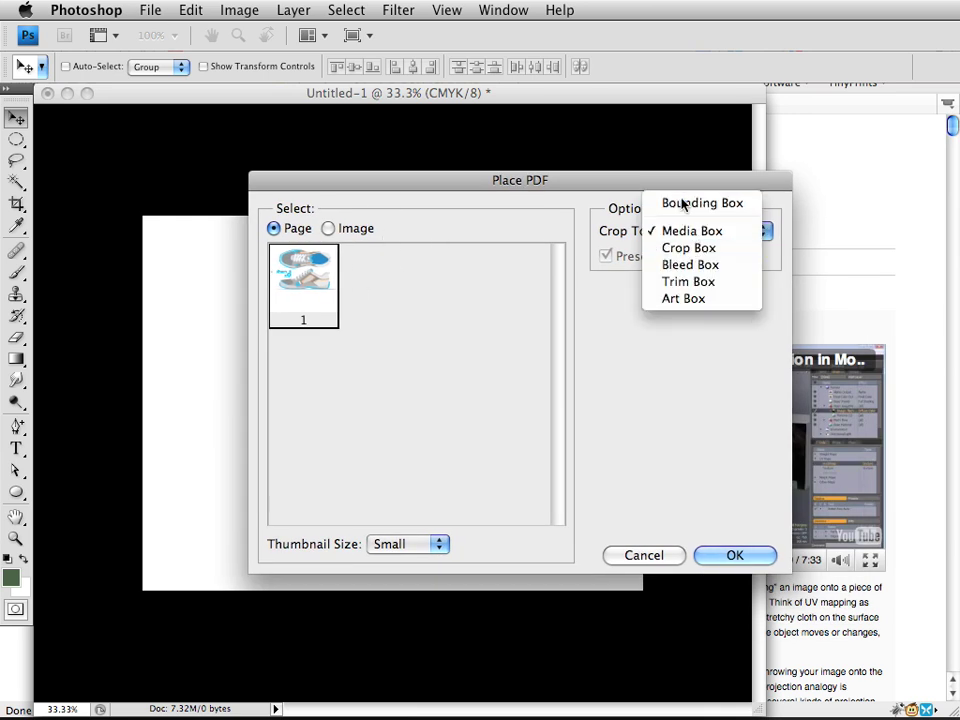
pyautogui.click(681, 205)
pyautogui.click(688, 231)
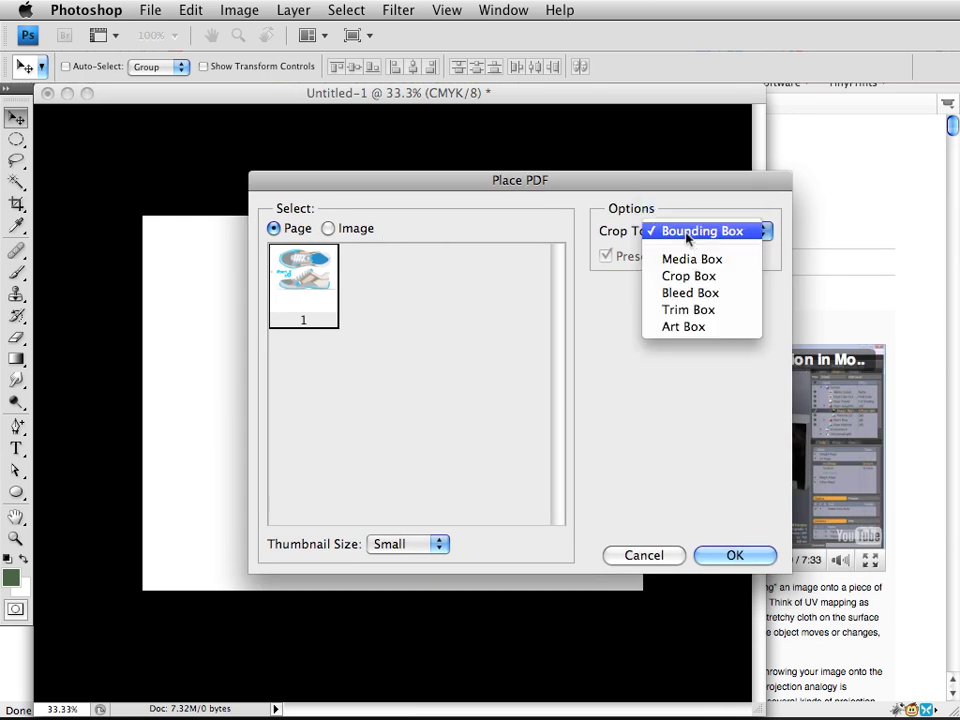
pyautogui.click(697, 260)
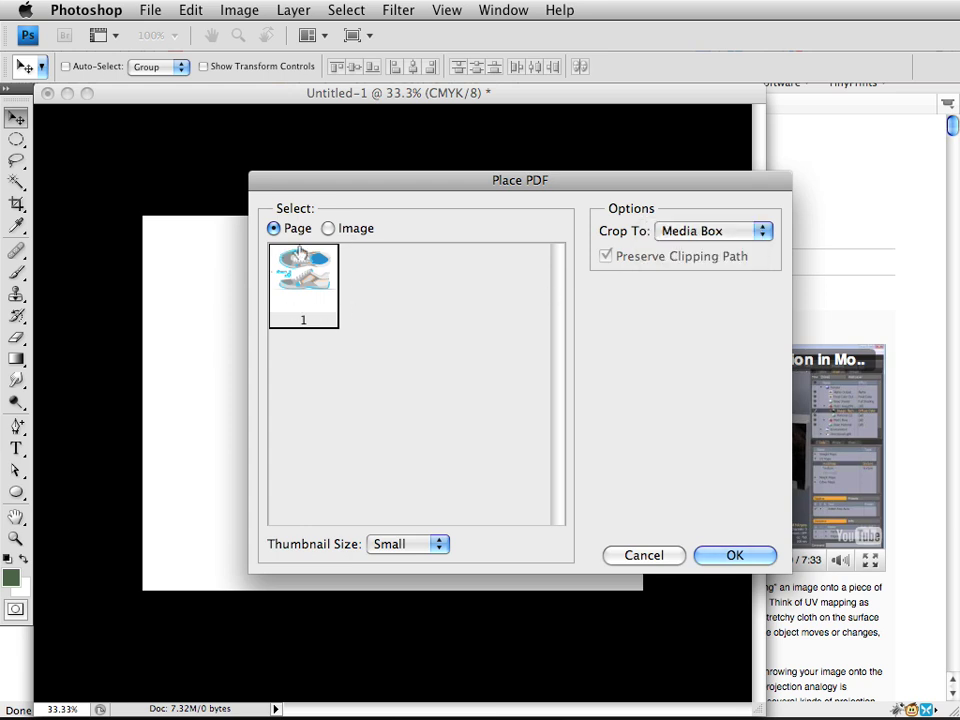
pyautogui.click(743, 556)
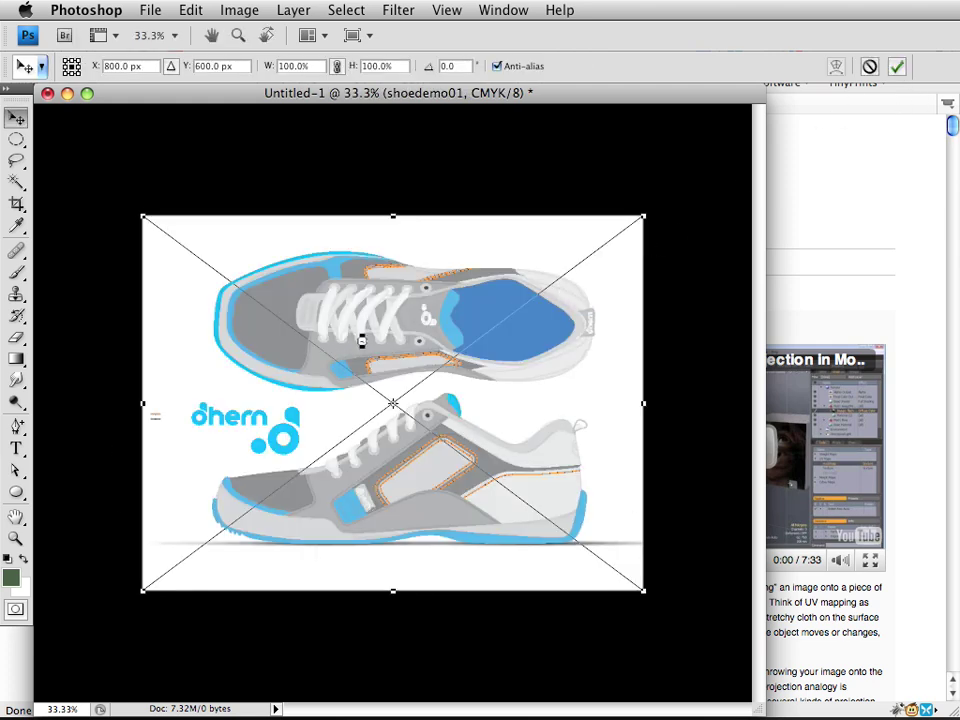
pyautogui.press('Return')
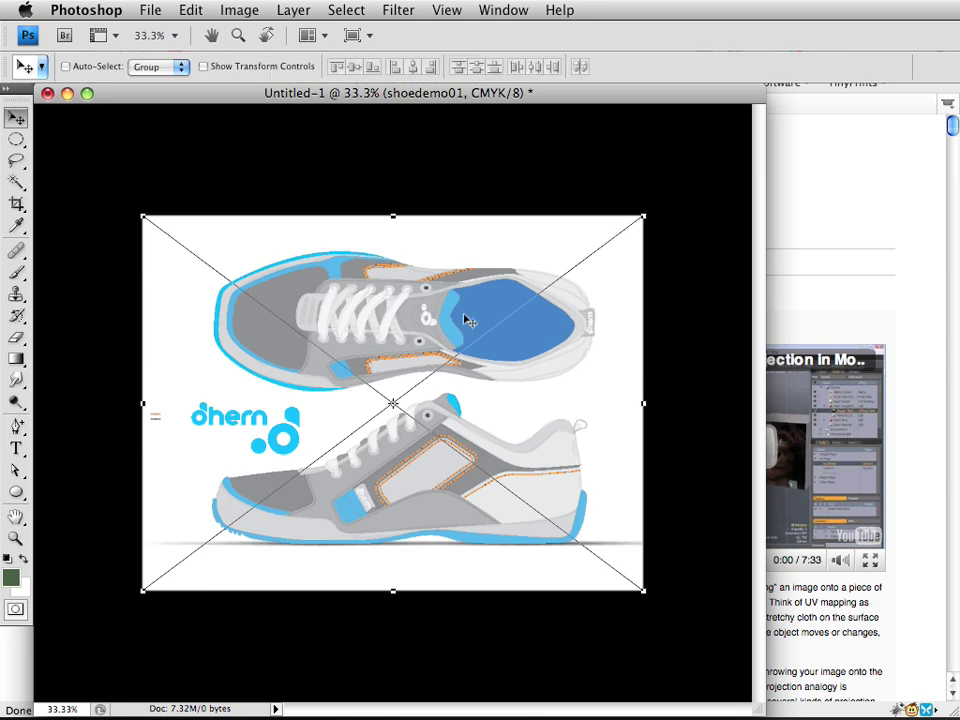
# - Examine the placed artwork's stitching around the top-view side panel up close, and return to a view of both shoes
pyautogui.keyDown('super'); pyautogui.click(371, 322); pyautogui.keyUp('super')
pyautogui.keyDown('super'); pyautogui.click(370, 320); pyautogui.keyUp('super')
pyautogui.keyDown('super'); pyautogui.click(379, 295); pyautogui.keyUp('super')
pyautogui.keyDown('super'); pyautogui.click(396, 291); pyautogui.keyUp('super')
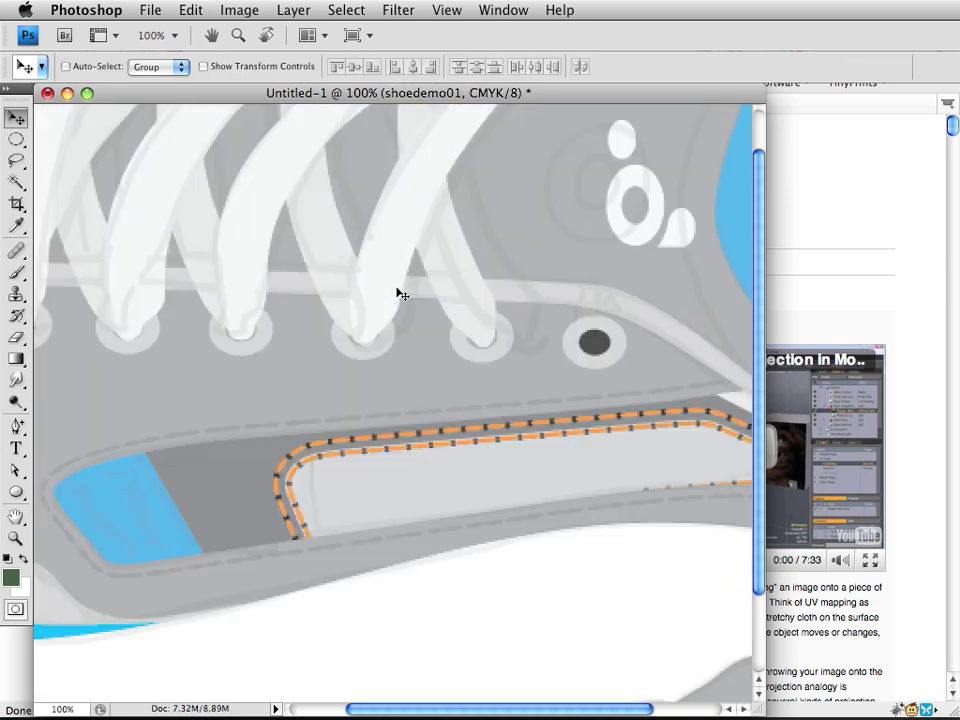
pyautogui.keyDown('alt'); pyautogui.click(473, 338); pyautogui.keyUp('alt')
pyautogui.keyDown('alt'); pyautogui.click(476, 342); pyautogui.keyUp('alt')
pyautogui.keyDown('alt'); pyautogui.click(478, 344); pyautogui.keyUp('alt')
pyautogui.keyDown('alt'); pyautogui.click(477, 348); pyautogui.keyUp('alt')
pyautogui.keyDown('super'); pyautogui.click(428, 409); pyautogui.keyUp('super')
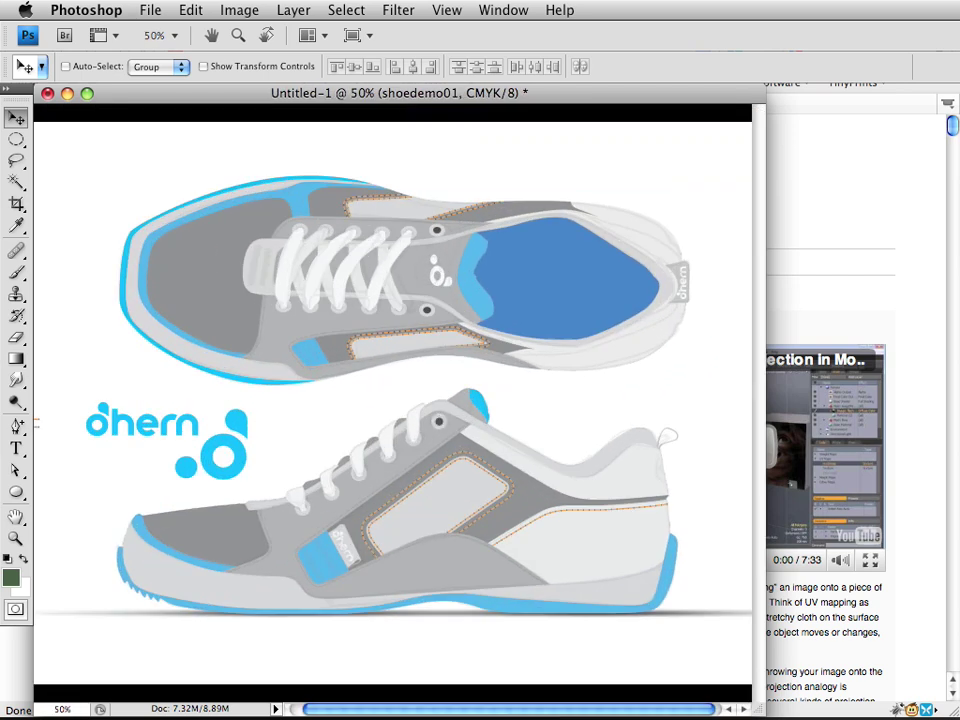
# - Bring the layer list into view and open the shoedemo01 smart object's contents in Illustrator
pyautogui.moveTo(958, 268); pyautogui.dragTo(836, 91)
pyautogui.click(815, 267)
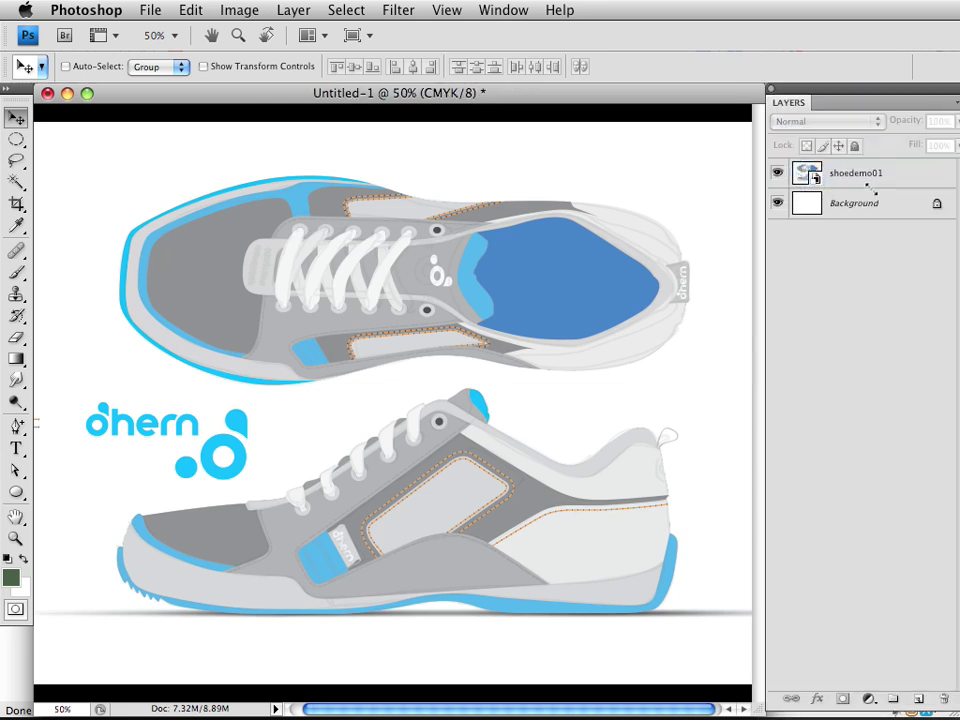
pyautogui.moveTo(956, 708); pyautogui.dragTo(954, 712)
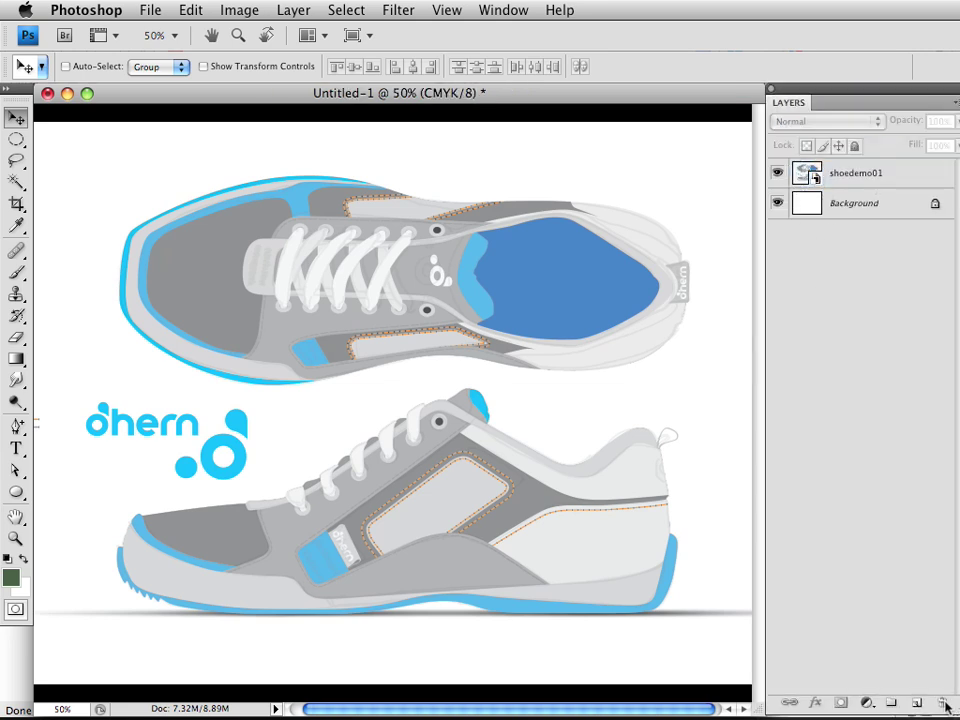
pyautogui.click(815, 176)
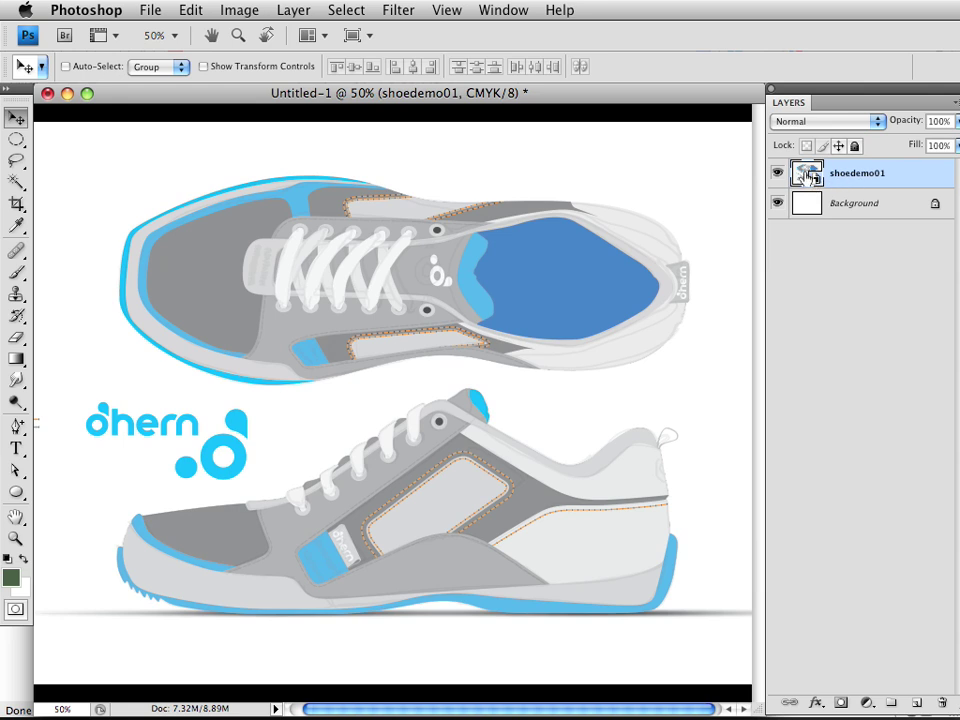
pyautogui.doubleClick(808, 176)
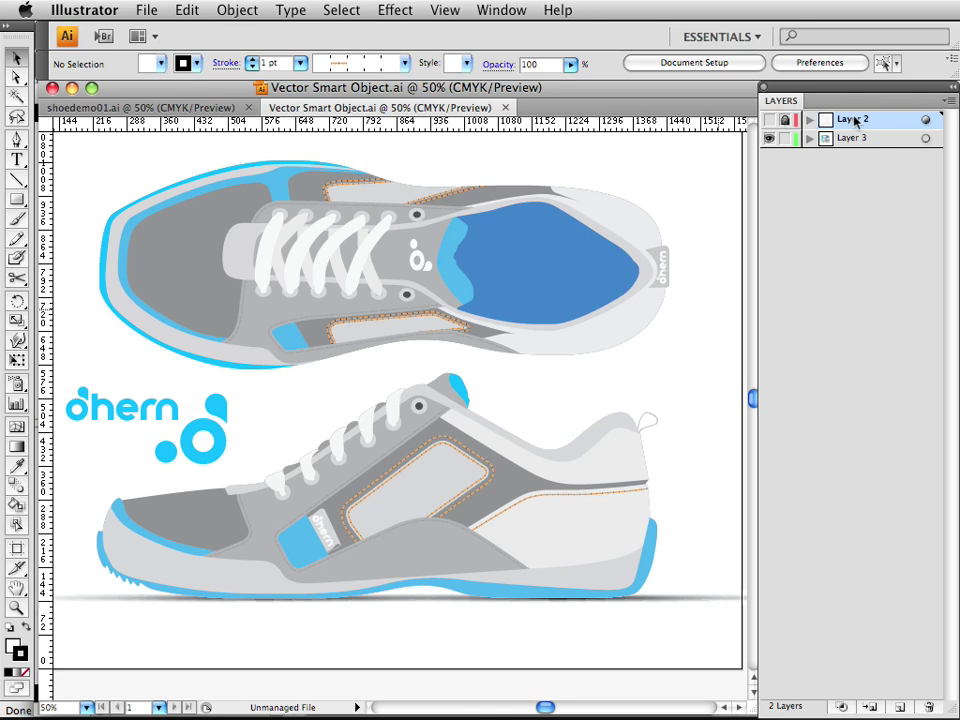
# - Delete Layer 2 from the smart object's artwork and save the change back to the Photoshop document
pyautogui.moveTo(853, 120); pyautogui.dragTo(930, 707)
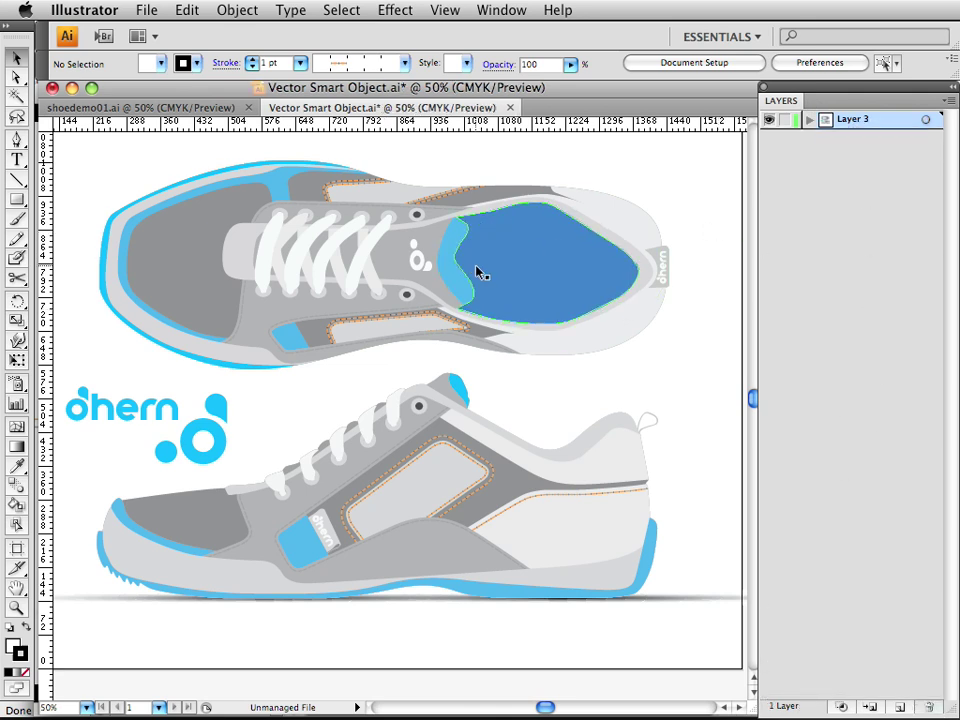
pyautogui.press('super+s')
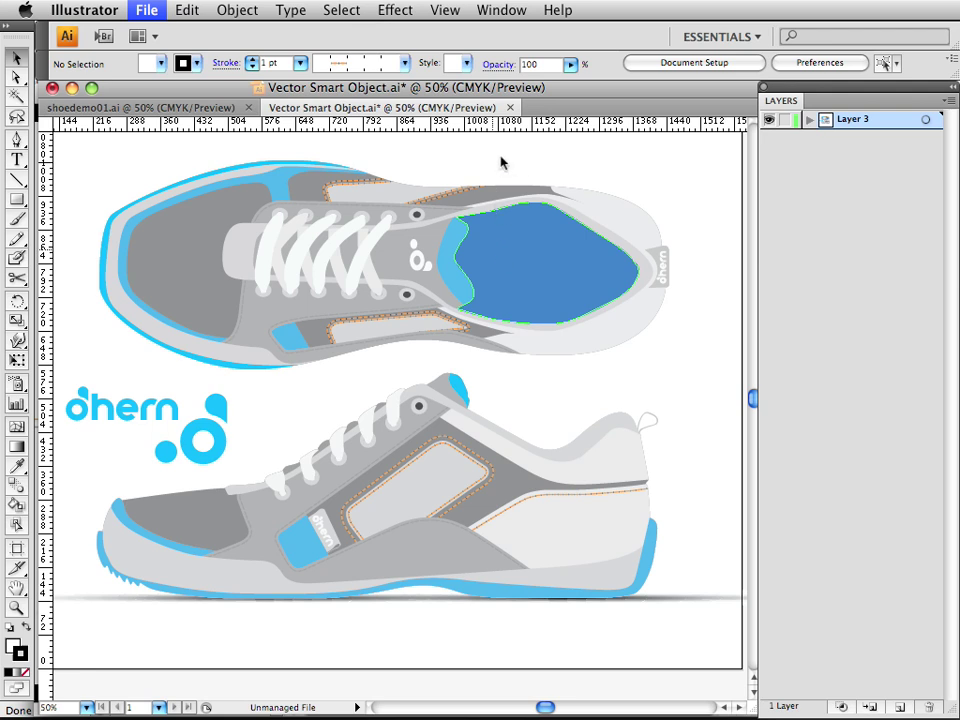
pyautogui.press('super+w')
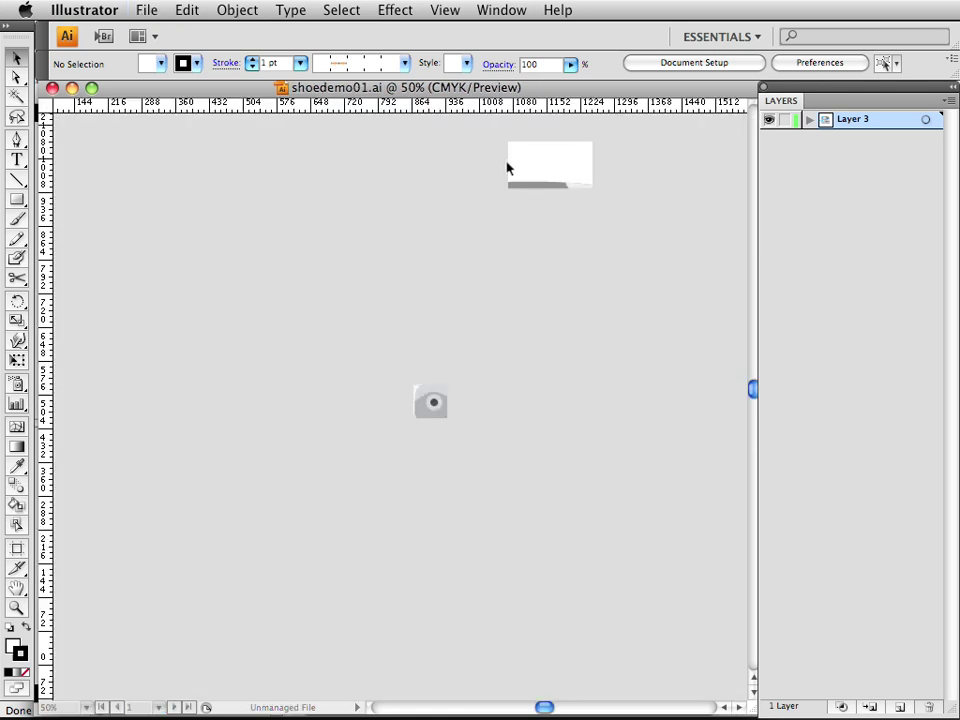
pyautogui.press('super+w')
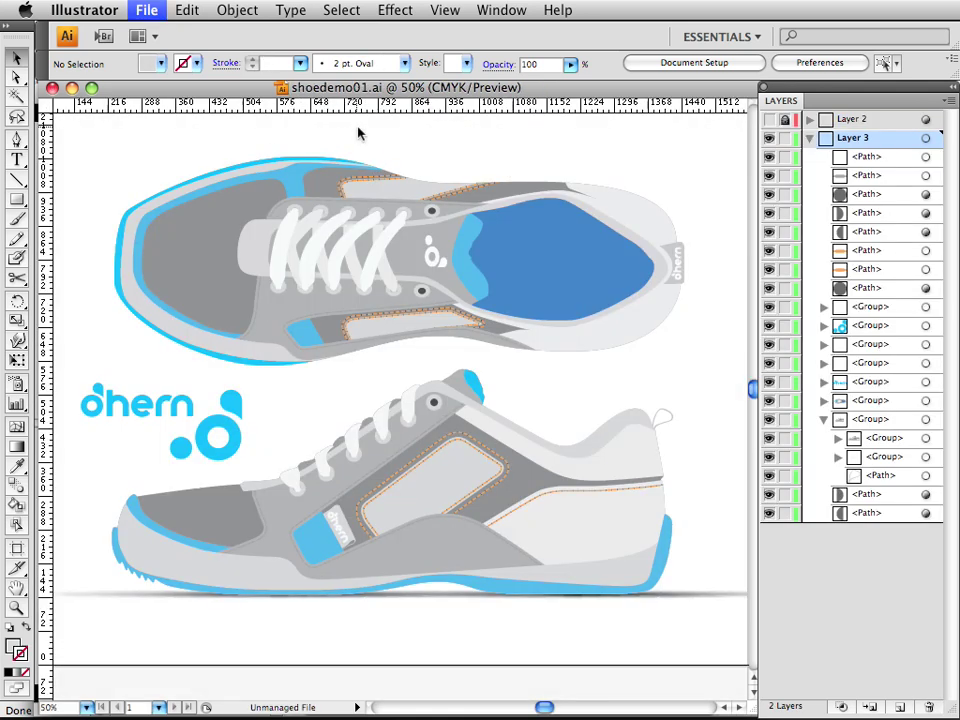
pyautogui.click(432, 101)
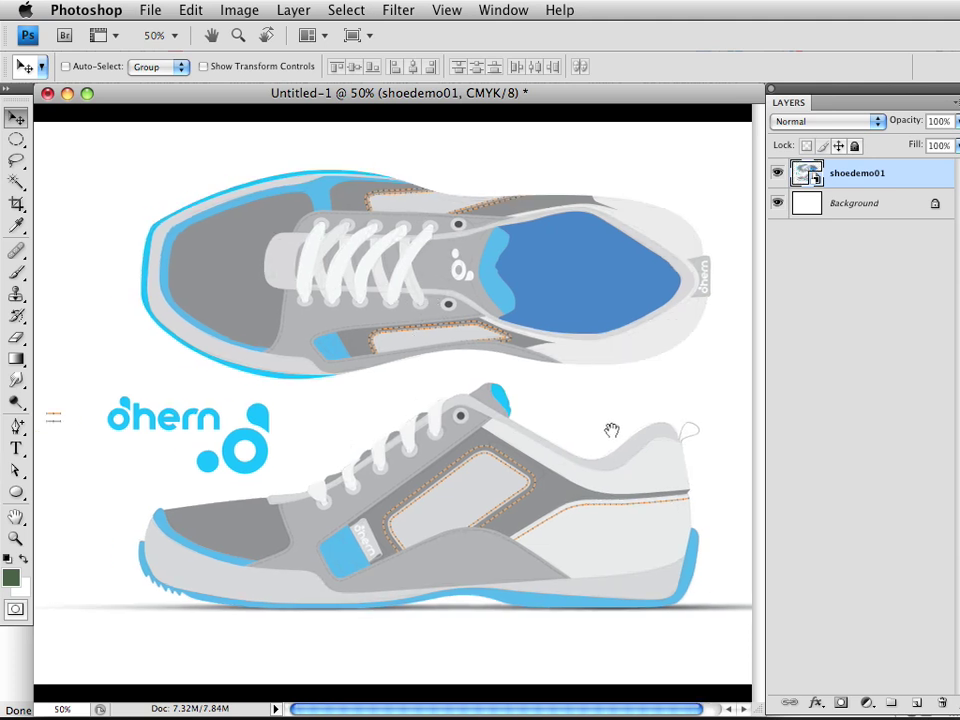
pyautogui.moveTo(611, 430); pyautogui.dragTo(316, 358)
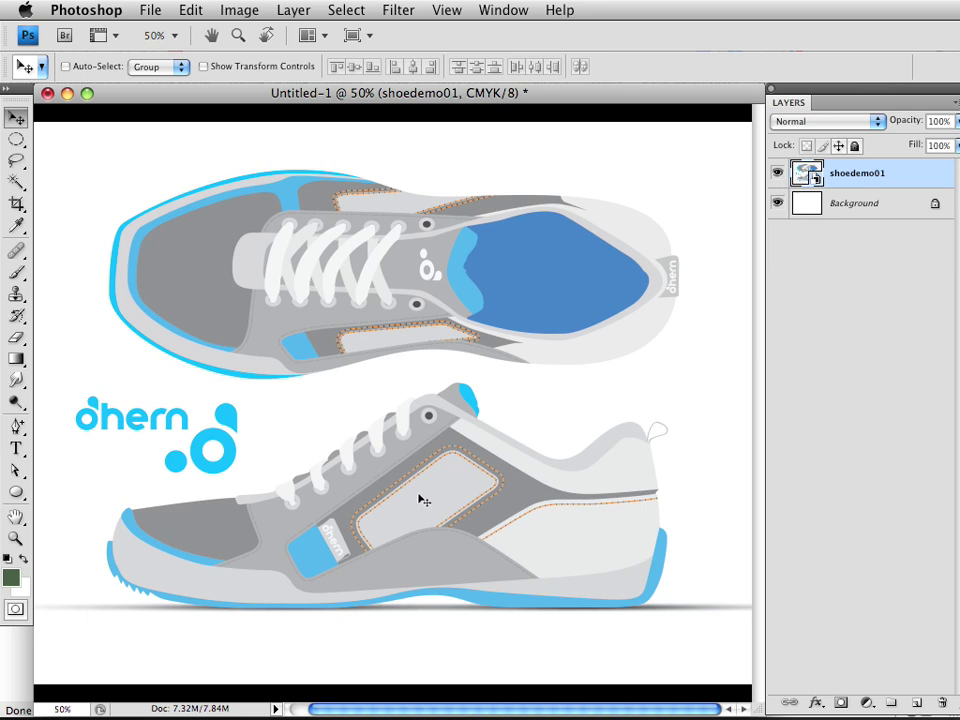
# - Duplicate the shoedemo01 layer as an independent smart object using New Smart Object via Copy
pyautogui.rightClick(857, 178)
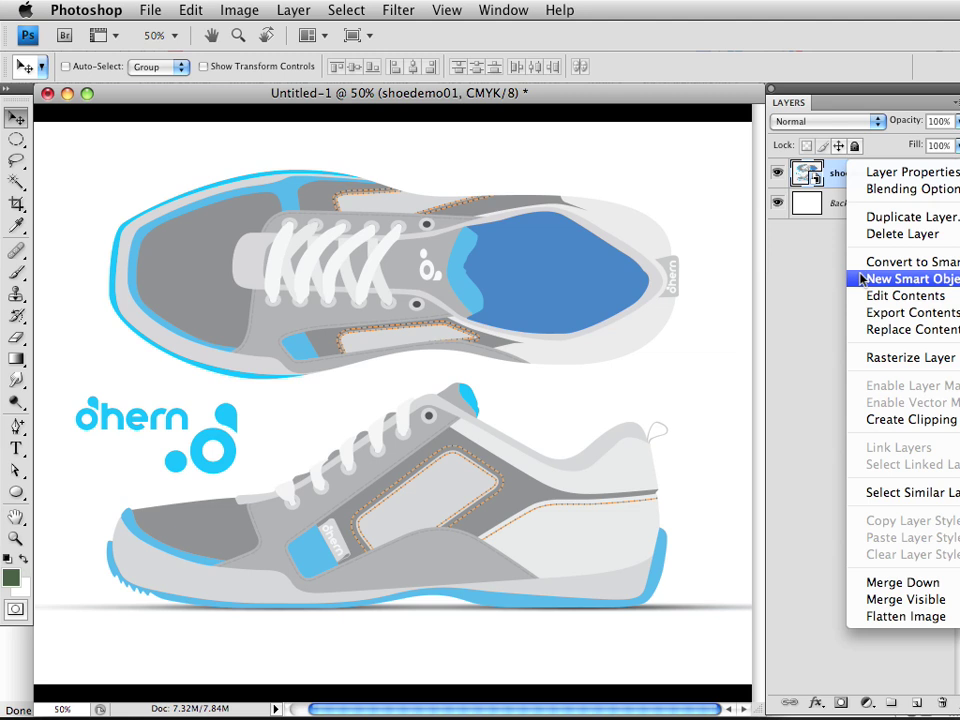
pyautogui.click(810, 285)
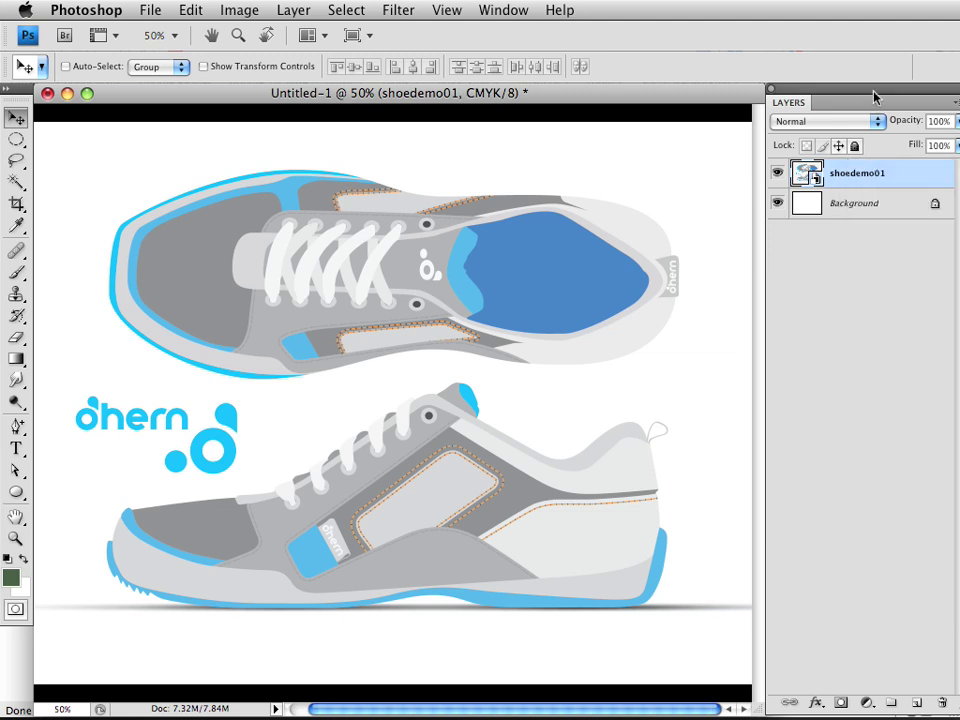
pyautogui.moveTo(874, 94); pyautogui.dragTo(713, 83)
pyautogui.rightClick(706, 168)
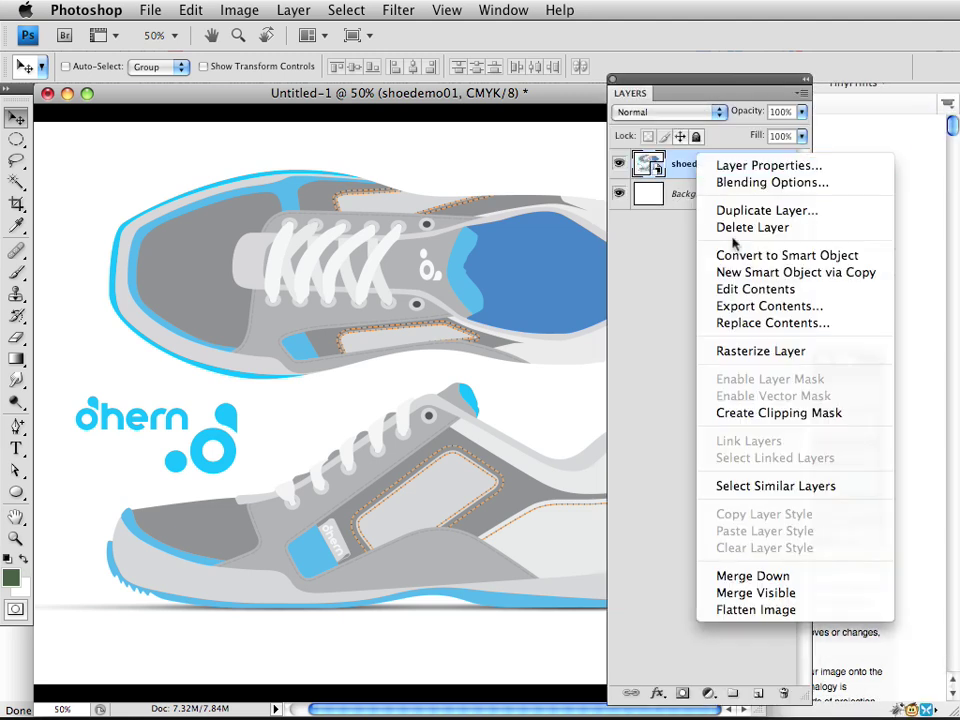
pyautogui.click(757, 280)
pyautogui.moveTo(750, 85); pyautogui.dragTo(898, 92)
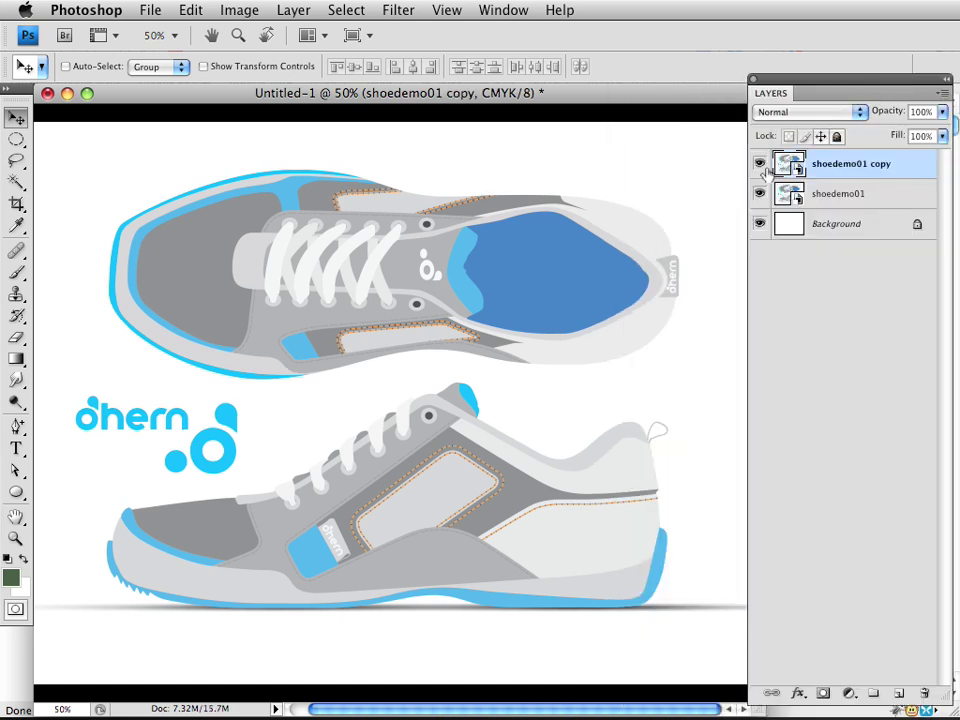
# - Rename the copied smart object layer above shoedemo01 as linework
pyautogui.click(818, 197)
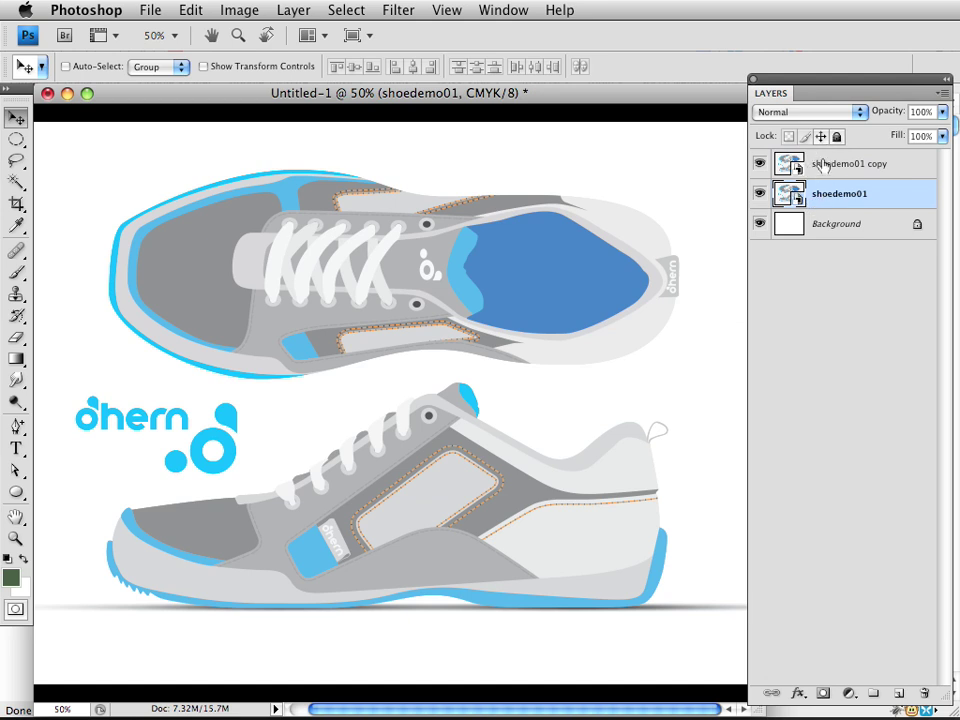
pyautogui.click(822, 166)
pyautogui.doubleClick(837, 167)
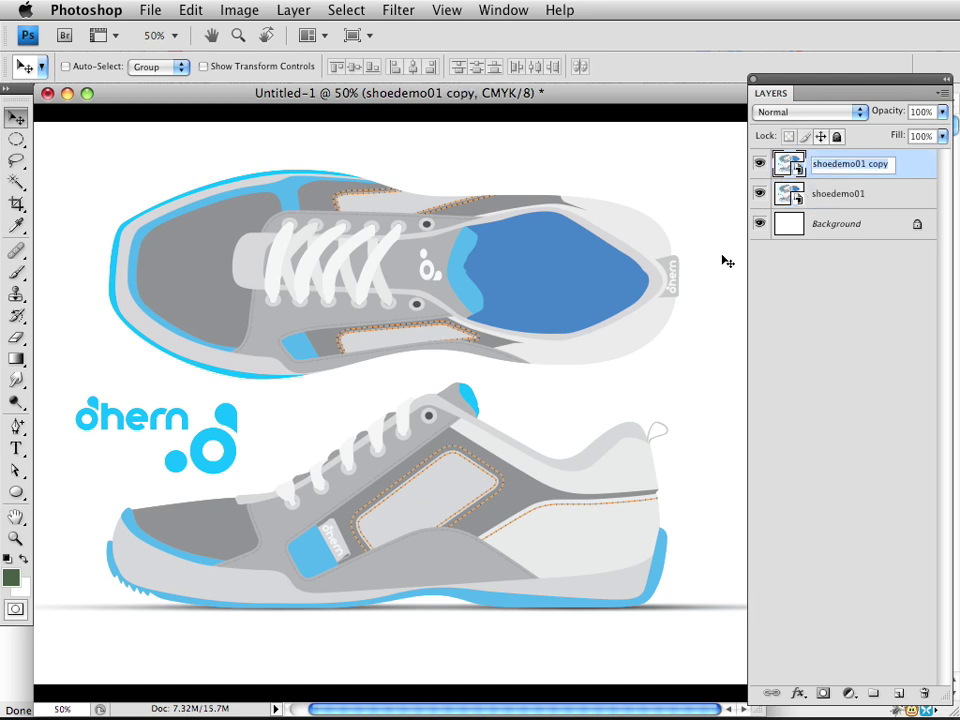
pyautogui.write('linework')
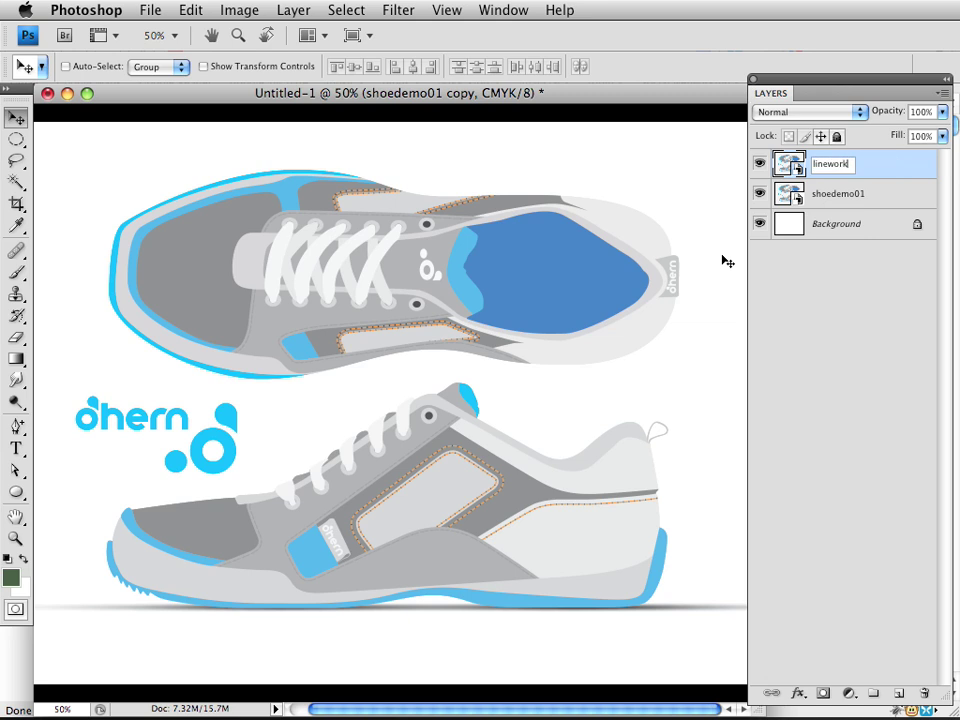
pyautogui.press('Return')
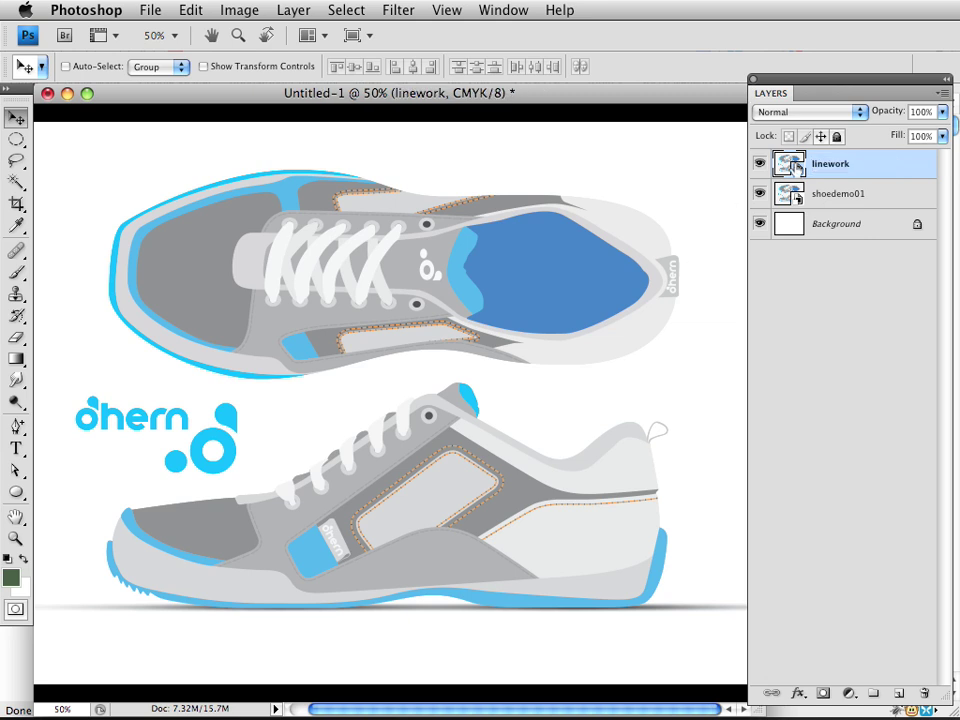
# - Open the linework smart object's contents in Illustrator and isolate the nested group of the side-view shoe
pyautogui.press('Tab')
pyautogui.doubleClick(714, 227)
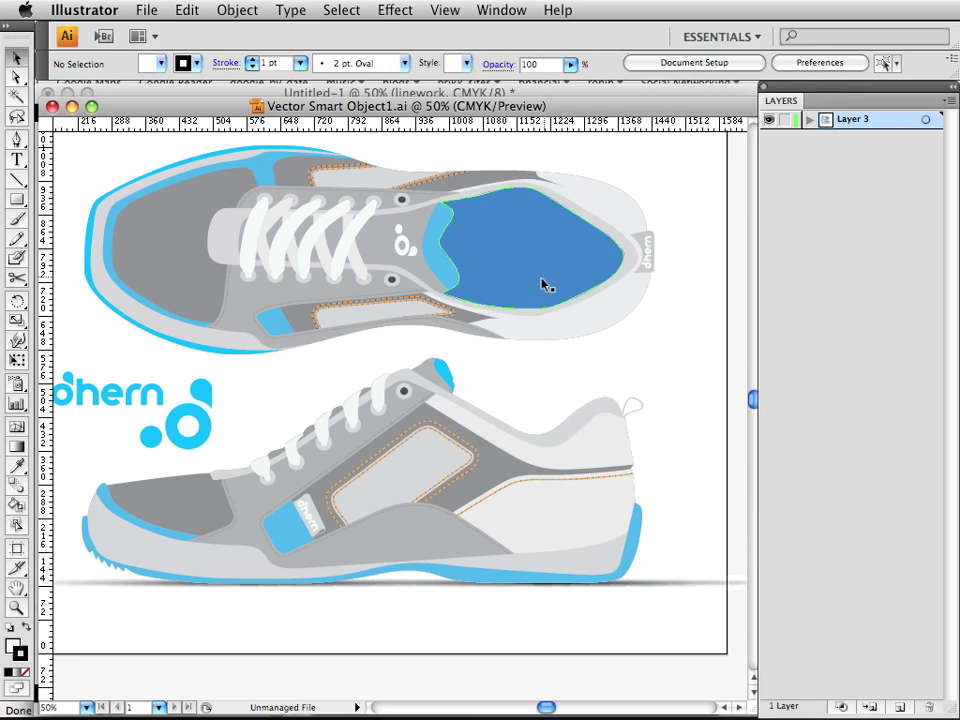
pyautogui.keyDown('alt'); pyautogui.keyDown('super'); pyautogui.click(536, 336); pyautogui.keyUp('super'); pyautogui.keyUp('alt')
pyautogui.hscroll(-1, 500, 398)
pyautogui.hscroll(-5, 490, 408)
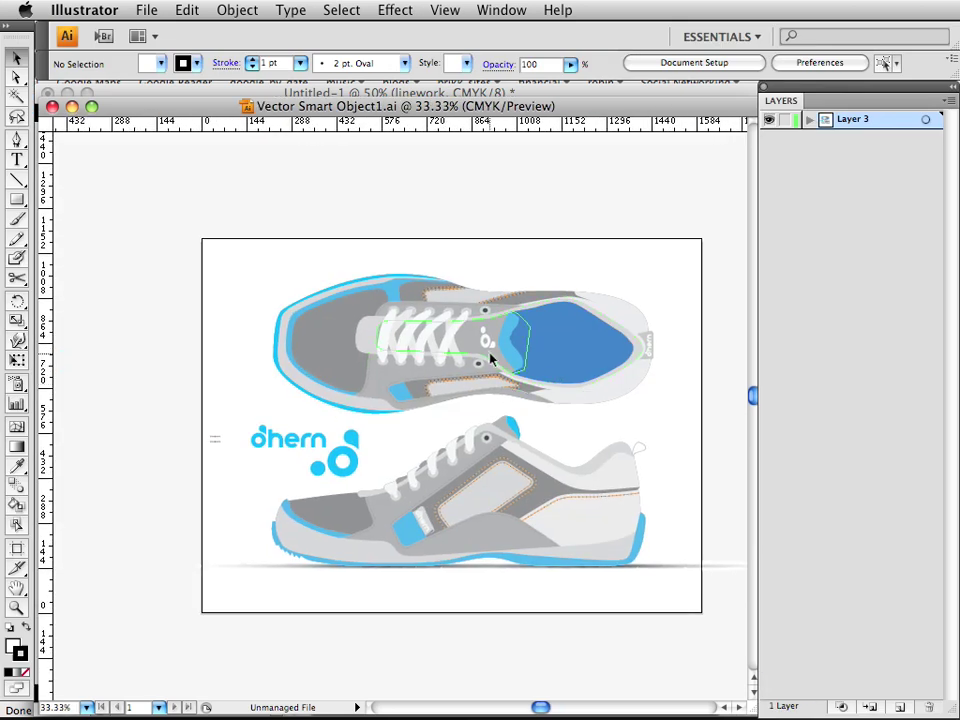
pyautogui.click(490, 361)
pyautogui.keyDown('shift'); pyautogui.click(492, 506); pyautogui.keyUp('shift')
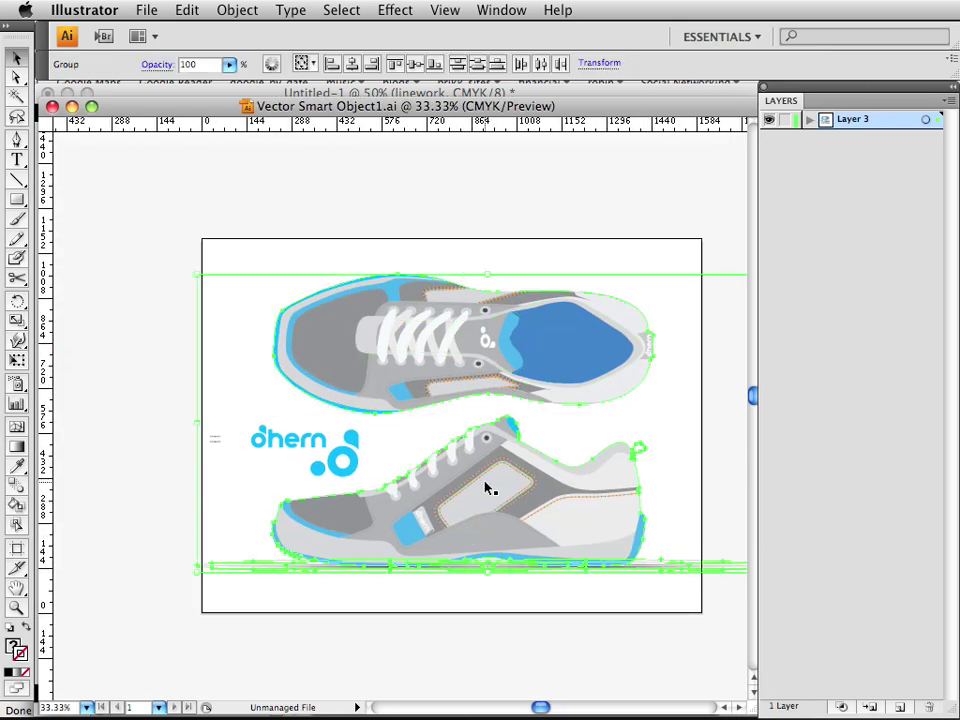
pyautogui.doubleClick(488, 487)
pyautogui.doubleClick(500, 487)
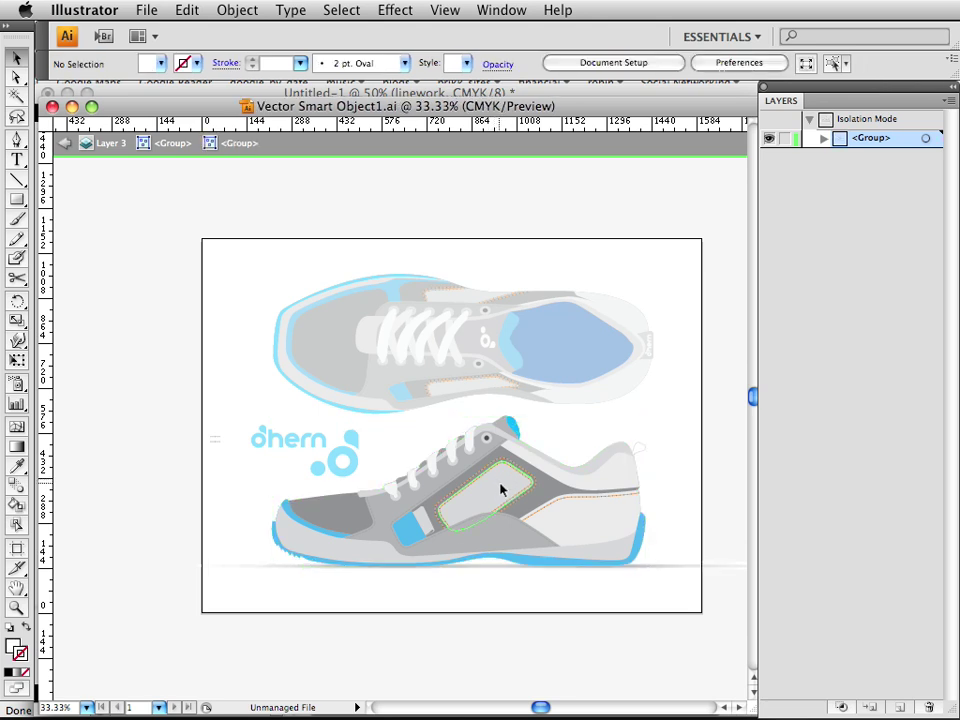
pyautogui.moveTo(720, 619); pyautogui.dragTo(214, 392)
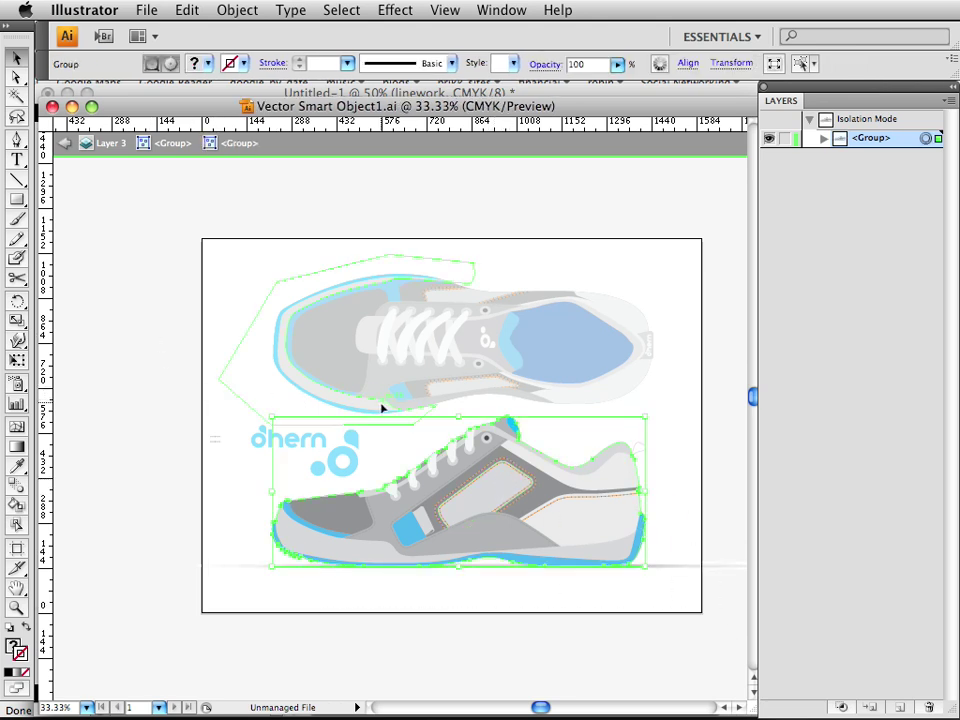
pyautogui.doubleClick(507, 486)
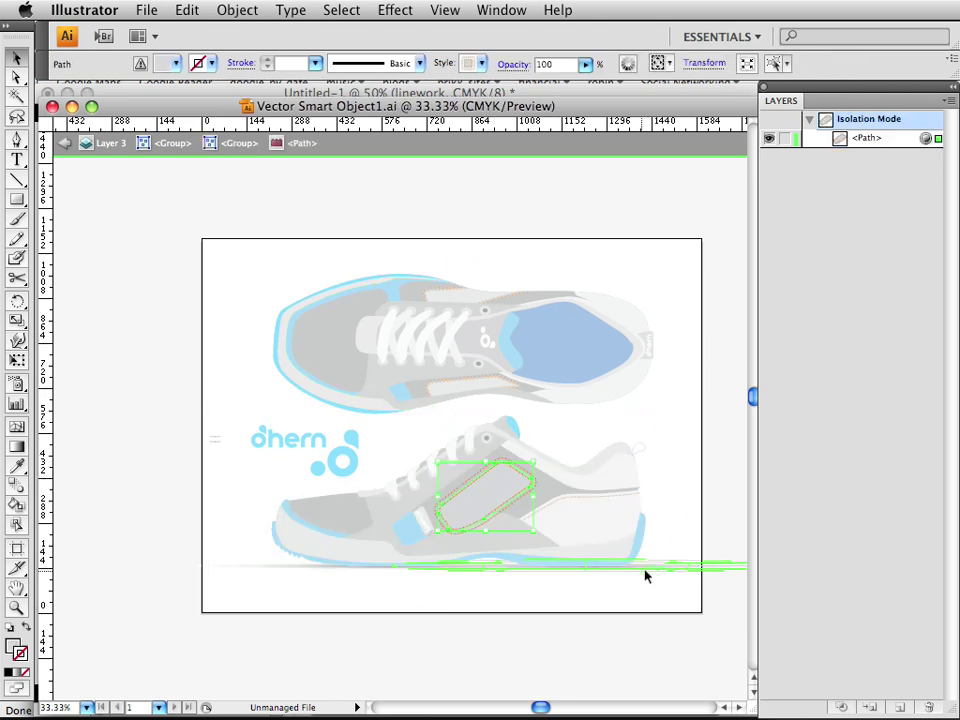
pyautogui.click(678, 600)
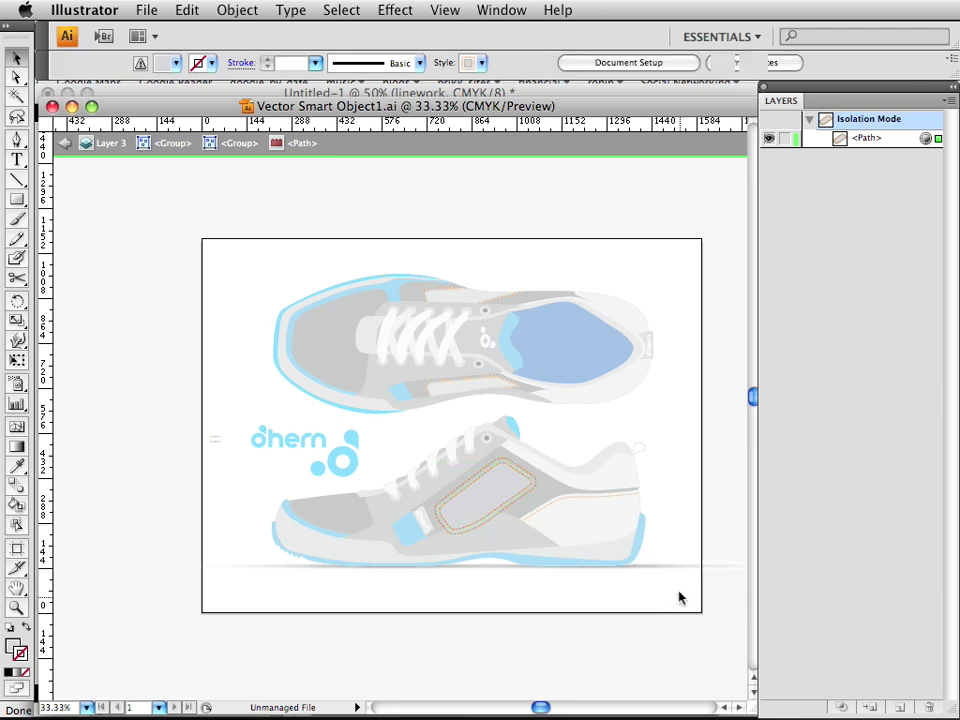
pyautogui.press('Escape')
# - Isolate the nested group of the side-view shoe, select all its artwork and expand the group to list its paths
pyautogui.doubleClick(594, 497)
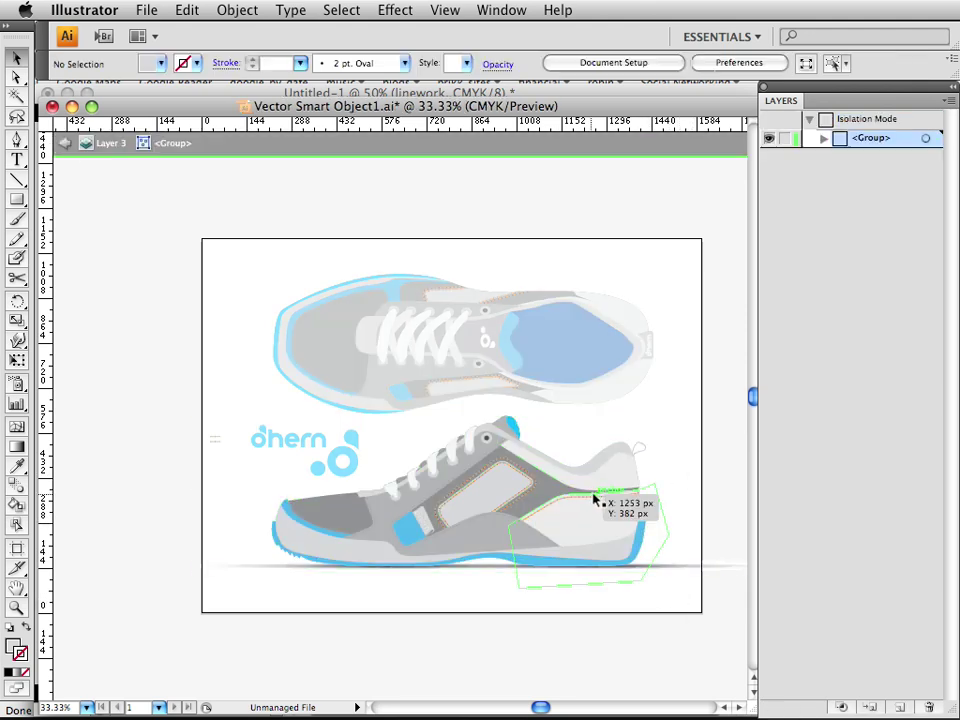
pyautogui.click(594, 494)
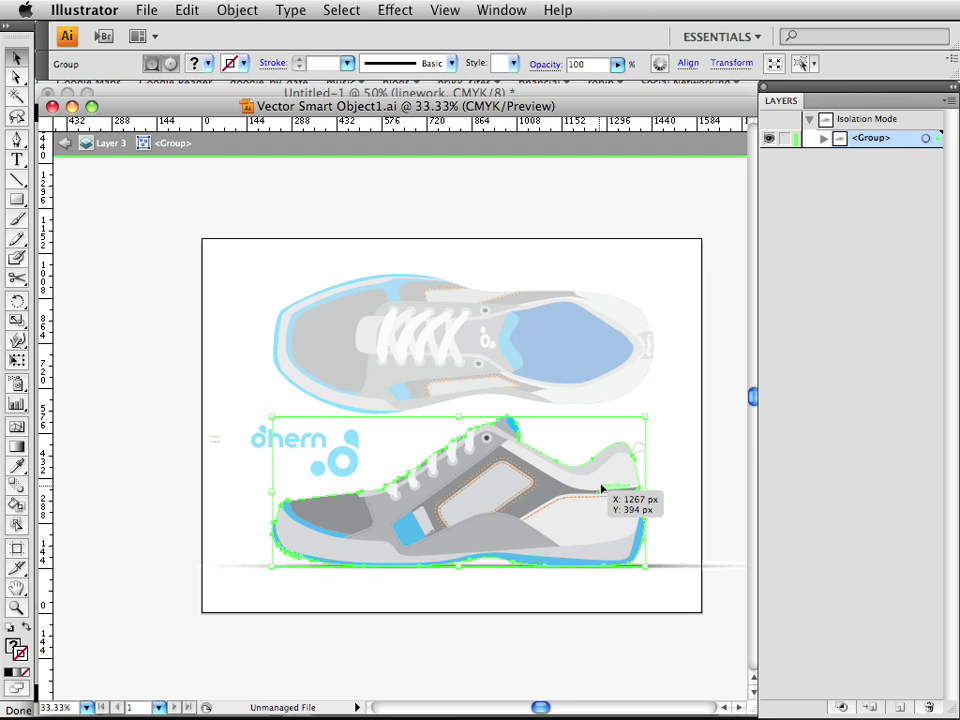
pyautogui.click(822, 138)
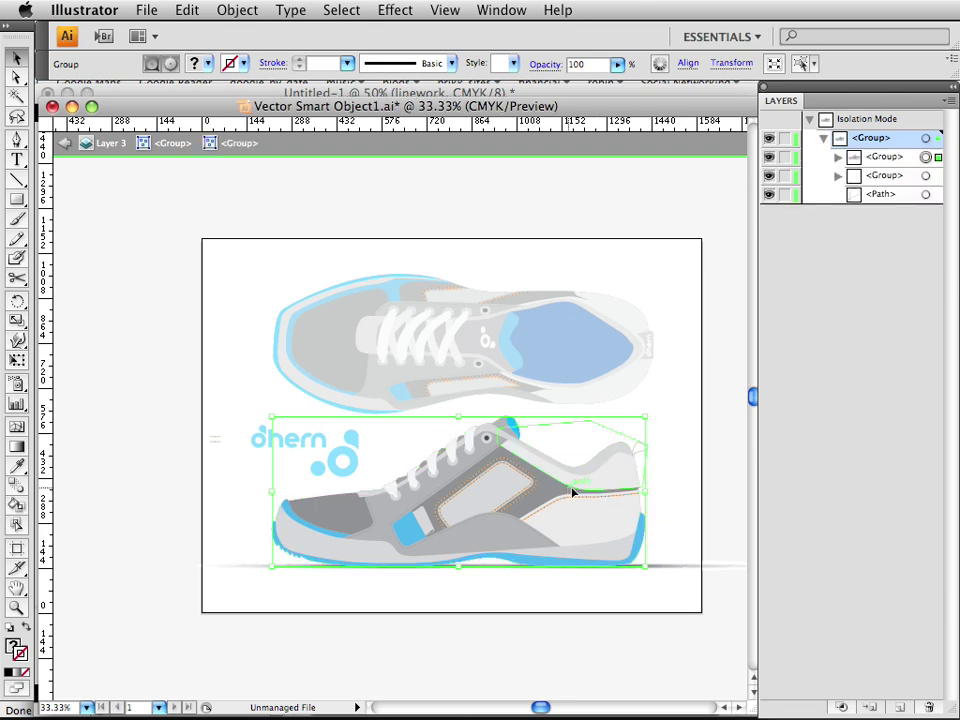
pyautogui.doubleClick(570, 496)
pyautogui.click(534, 497)
pyautogui.moveTo(729, 306); pyautogui.dragTo(184, 666)
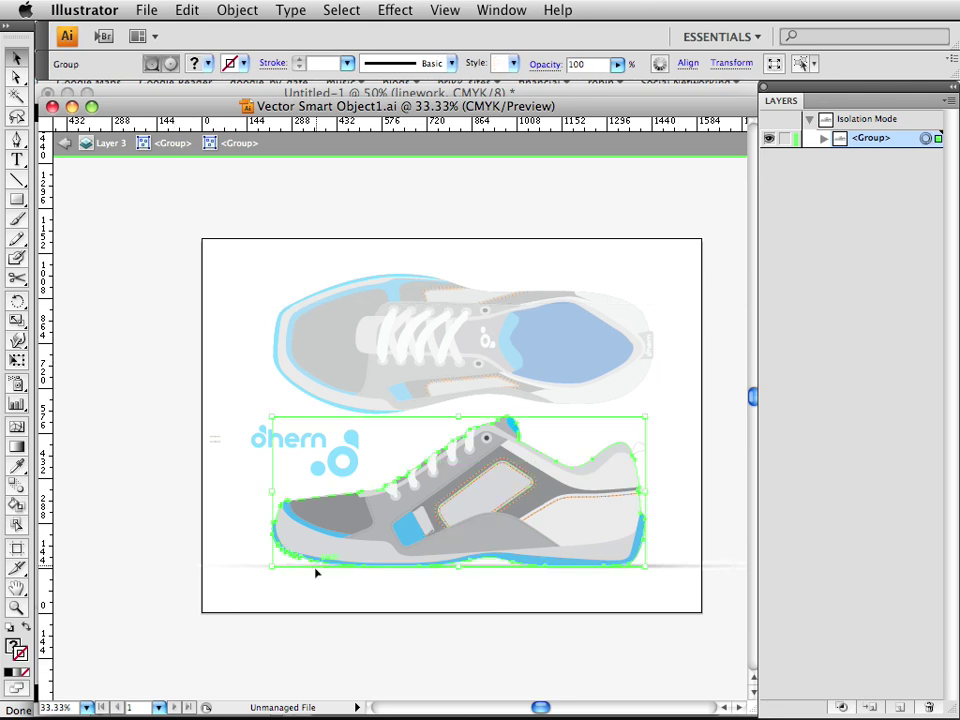
pyautogui.click(823, 138)
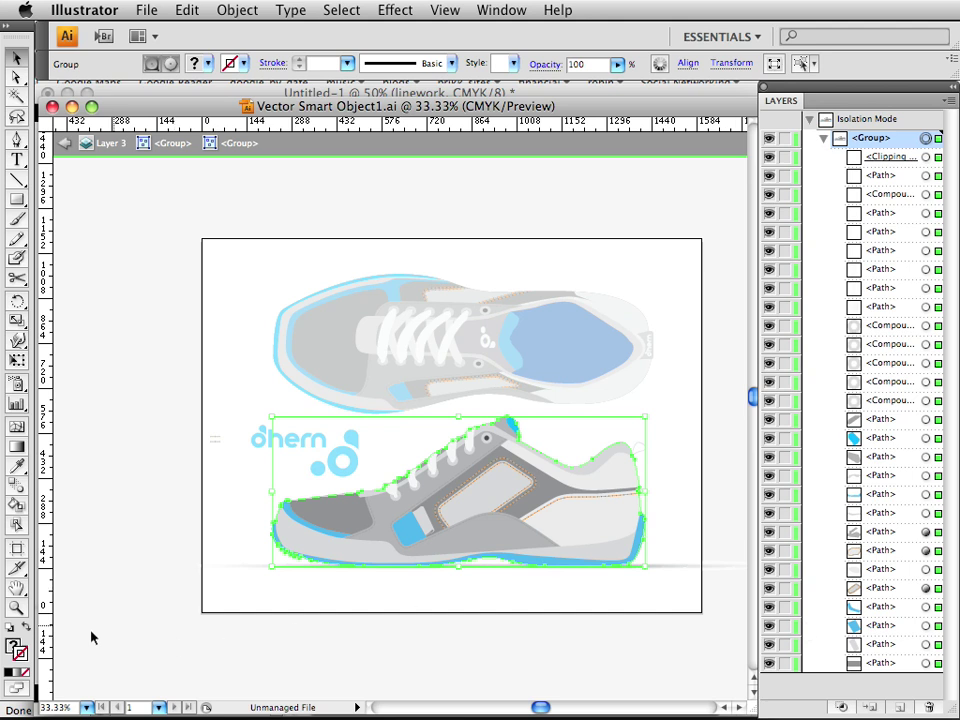
# - Remove the fill from the side-view shoe group and give it a black 0.5 pt stroke
pyautogui.click(23, 672)
pyautogui.click(21, 655)
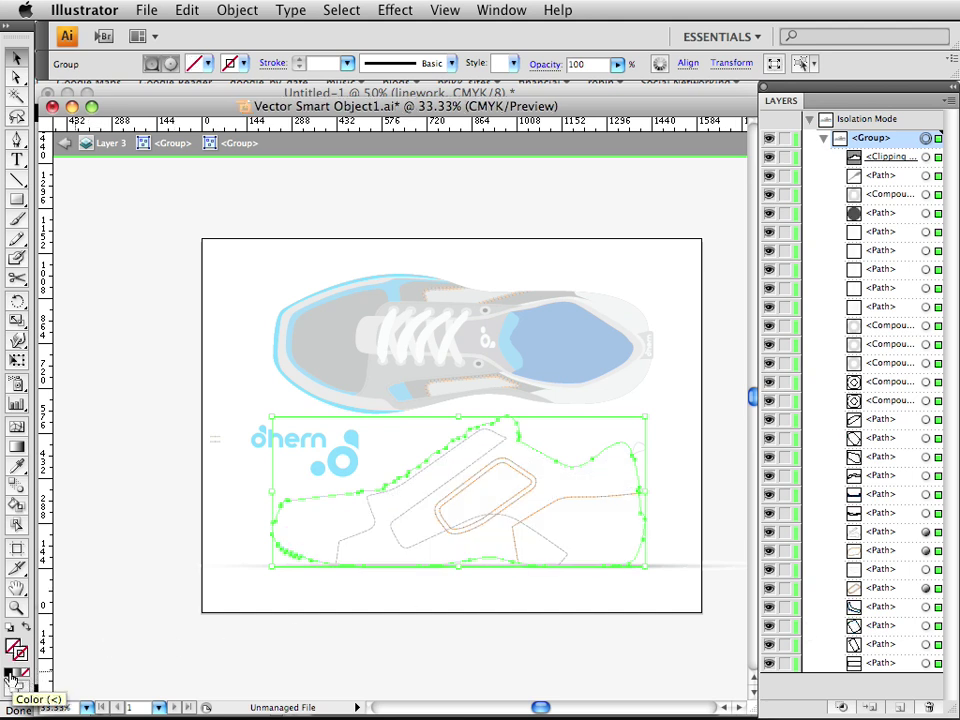
pyautogui.click(6, 672)
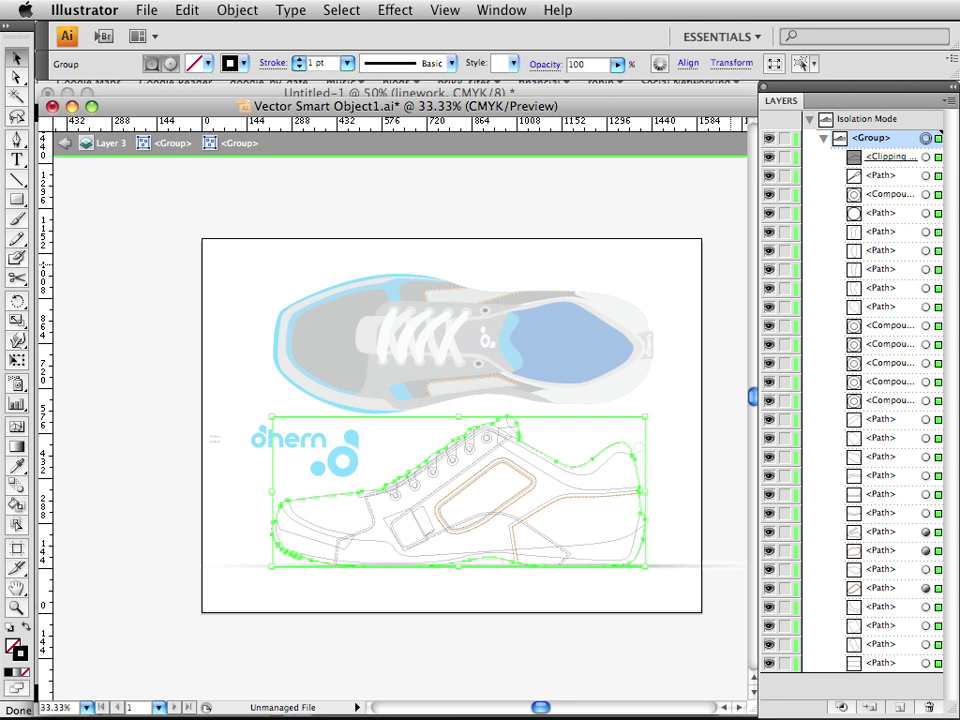
pyautogui.moveTo(958, 340)
pyautogui.mouseDown()
pyautogui.moveTo(902, 302)
pyautogui.moveTo(577, 303)
pyautogui.mouseUp()
pyautogui.click(672, 287)
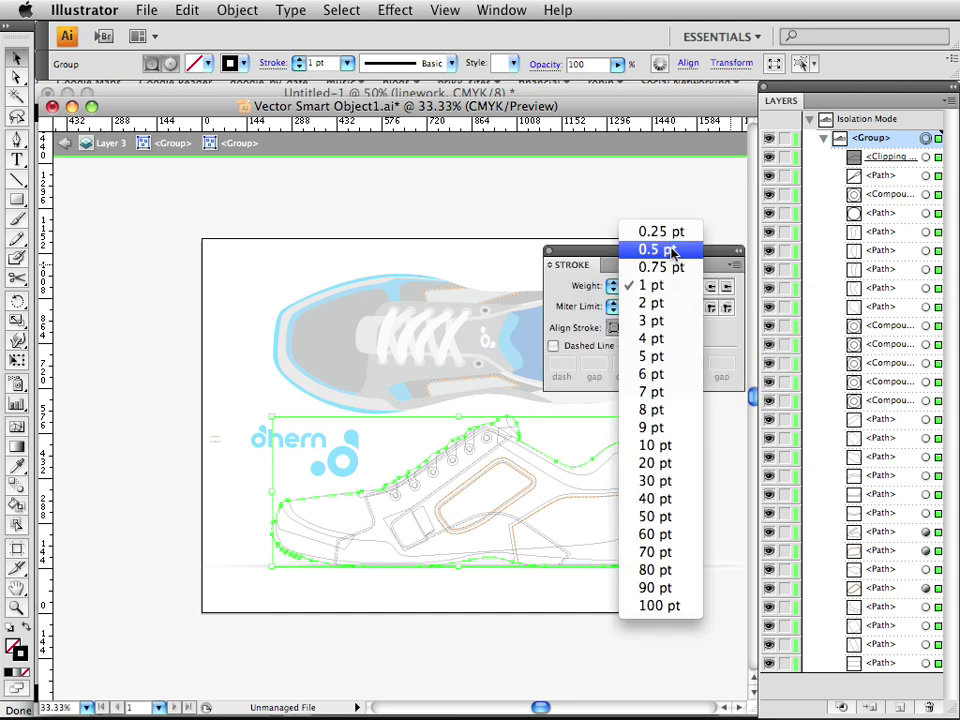
pyautogui.click(671, 251)
pyautogui.moveTo(605, 252); pyautogui.dragTo(958, 368)
# - Reset the three stitched paths on the side-view shoe (window panel, heel panel and lace panel) to the default fill and stroke
pyautogui.click(505, 552)
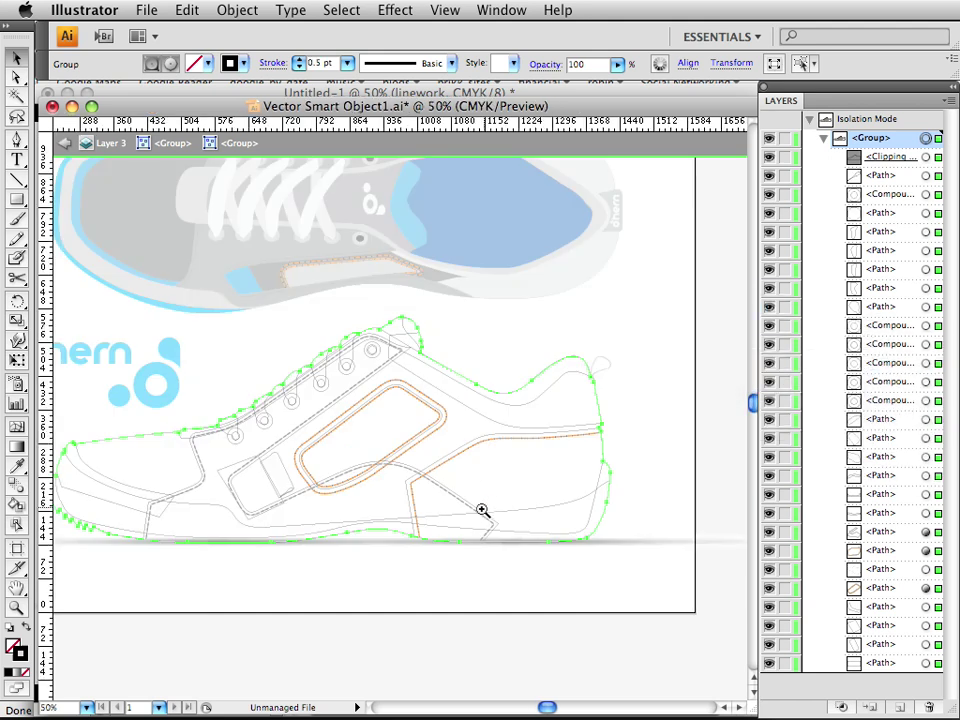
pyautogui.click(482, 570)
pyautogui.moveTo(419, 470); pyautogui.dragTo(541, 571)
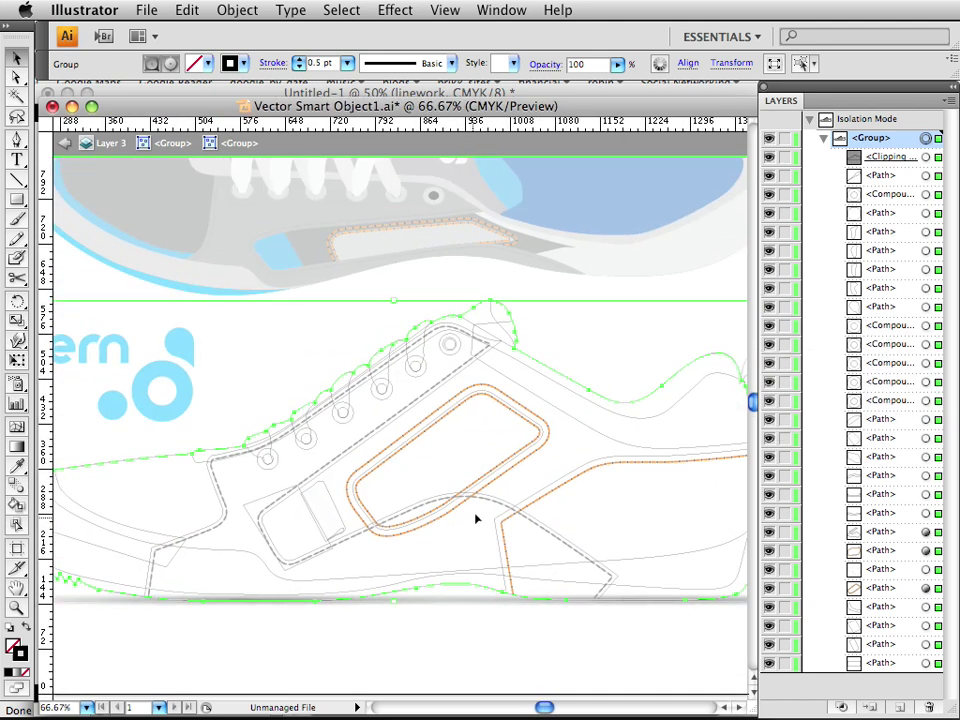
pyautogui.click(506, 420)
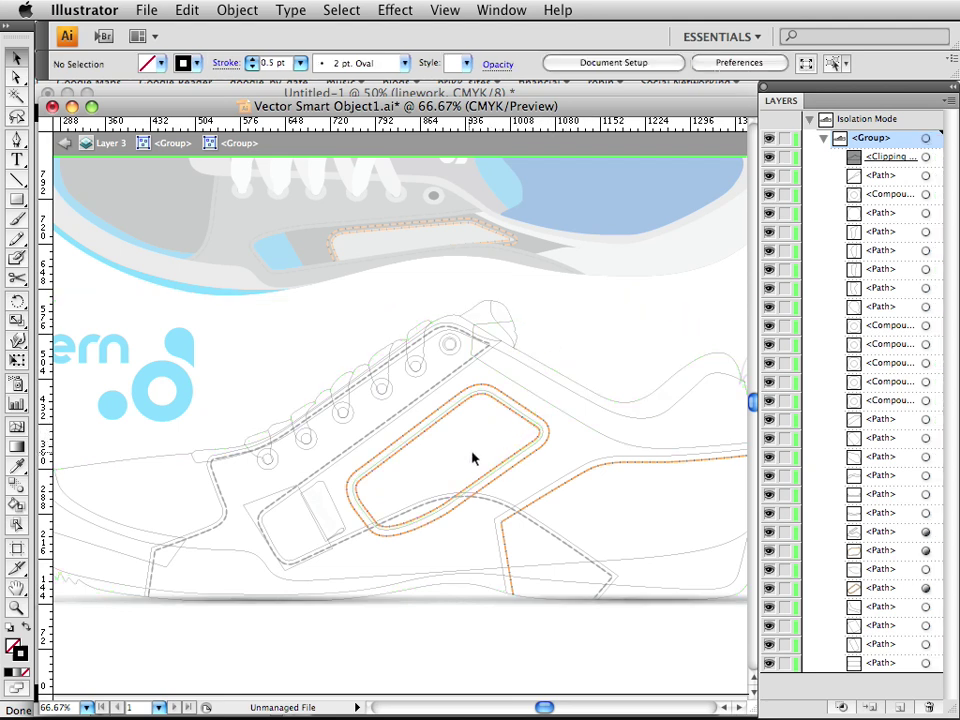
pyautogui.click(528, 414)
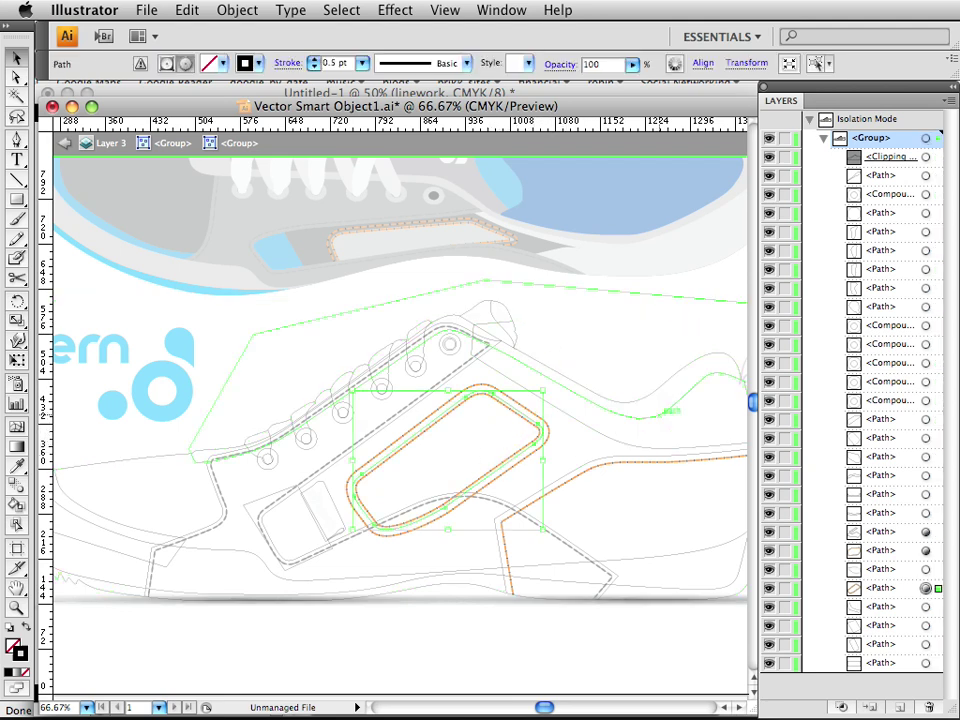
pyautogui.press('d')
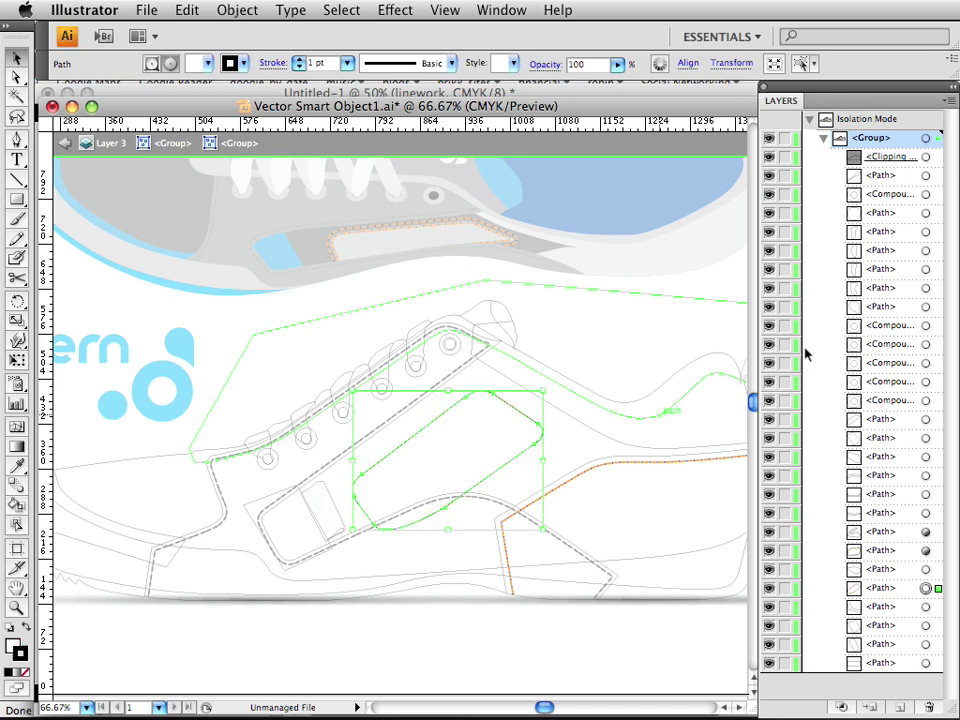
pyautogui.click(583, 468)
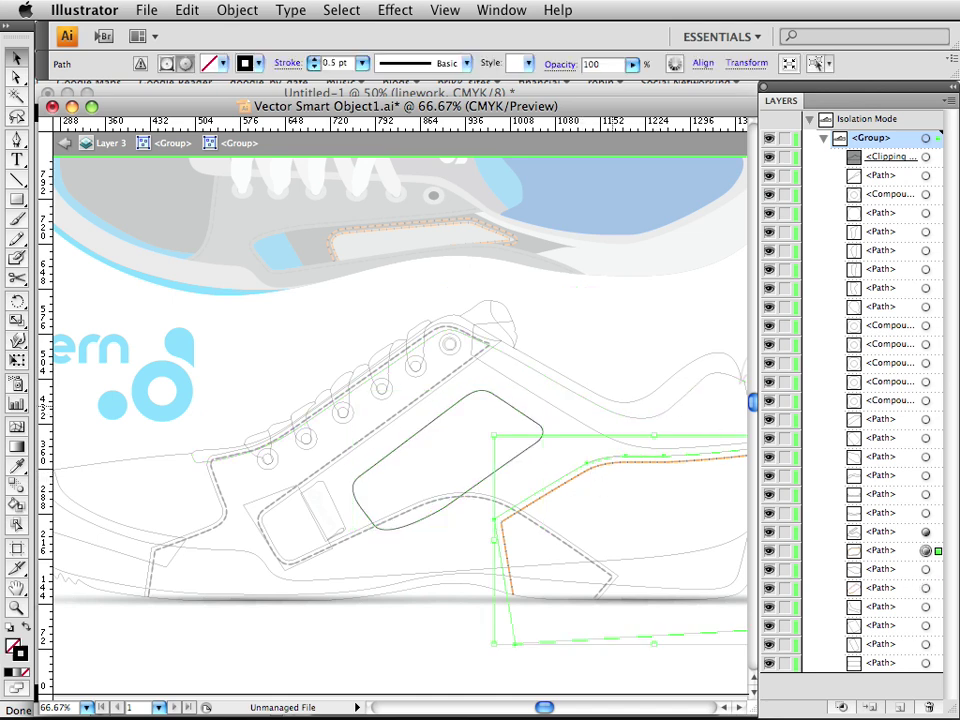
pyautogui.press('d')
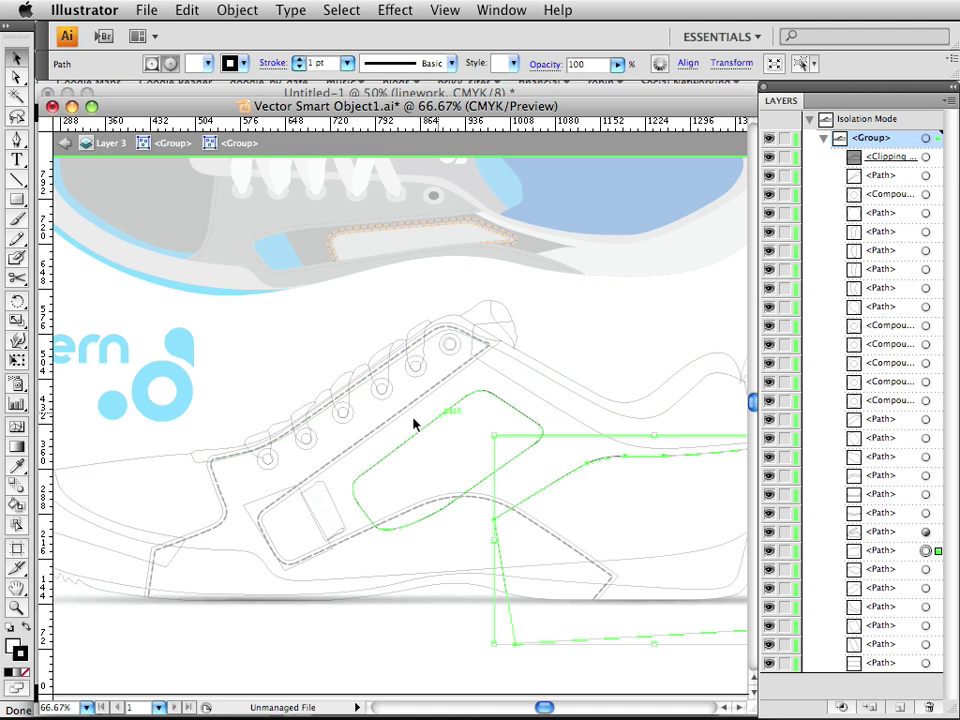
pyautogui.click(396, 430)
pyautogui.click(396, 428)
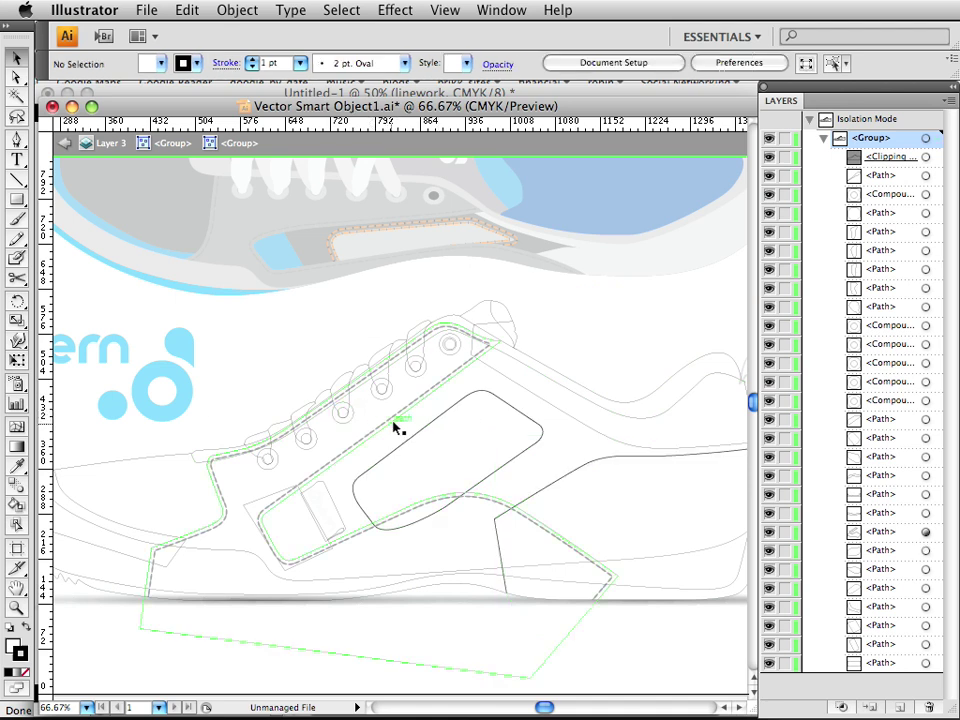
pyautogui.press('d')
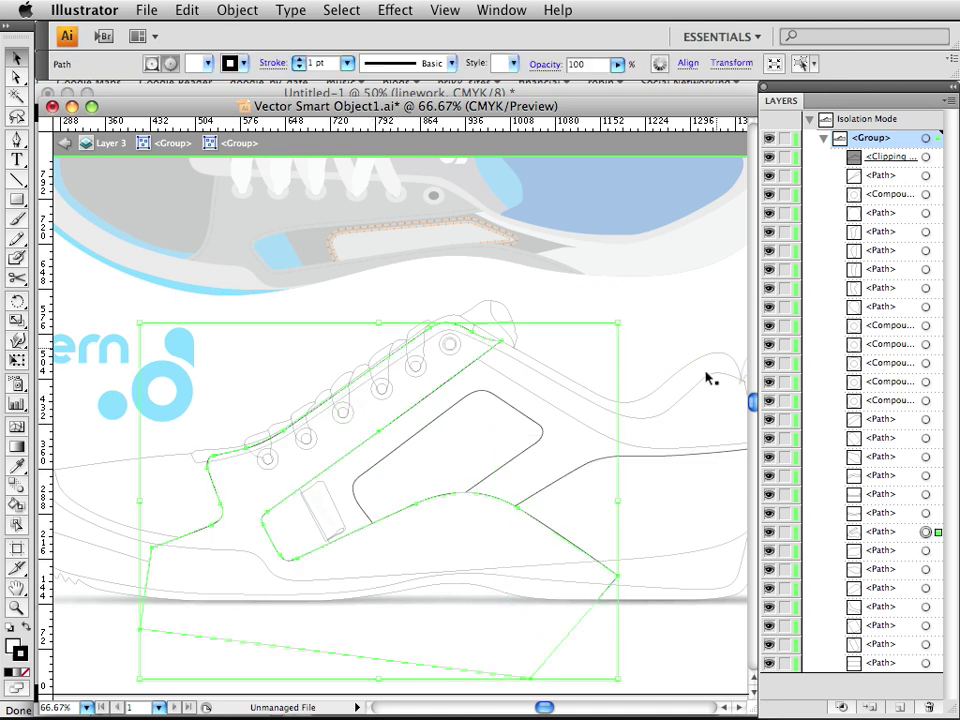
# - Apply the default white fill and black stroke to the whole side-view shoe group
pyautogui.click(700, 332)
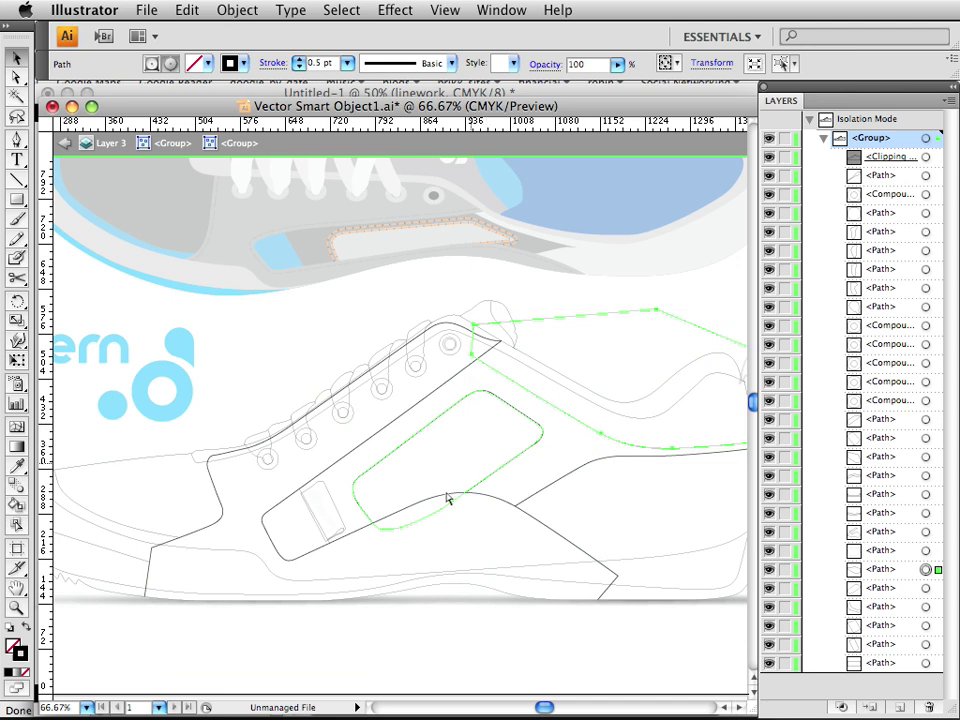
pyautogui.press('super+minus')
pyautogui.moveTo(430, 501); pyautogui.dragTo(468, 553)
pyautogui.moveTo(117, 619); pyautogui.dragTo(714, 315)
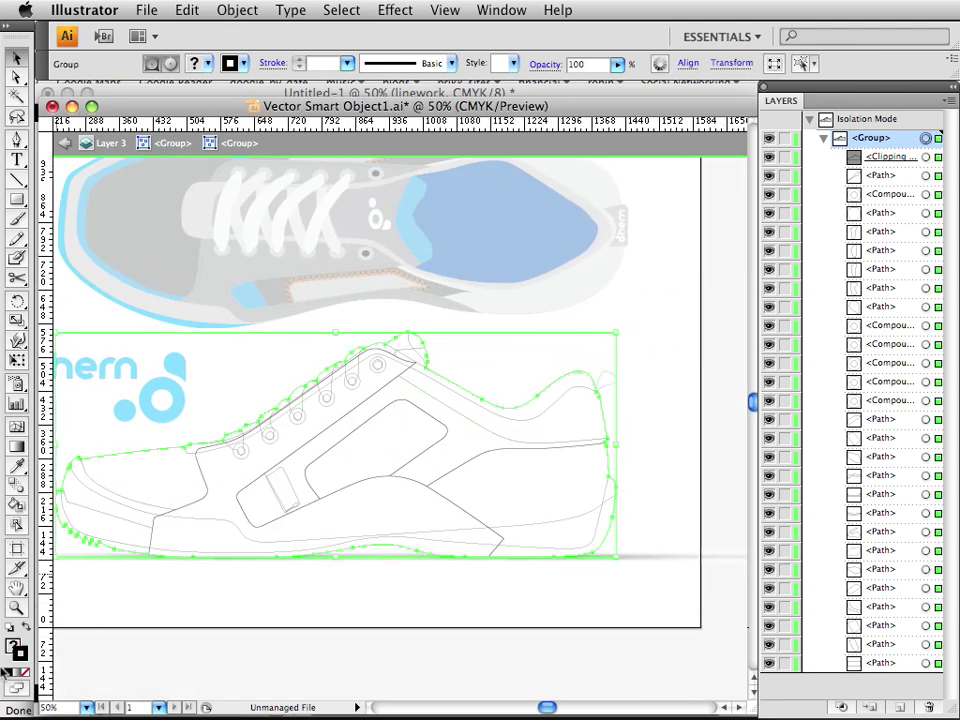
pyautogui.click(12, 627)
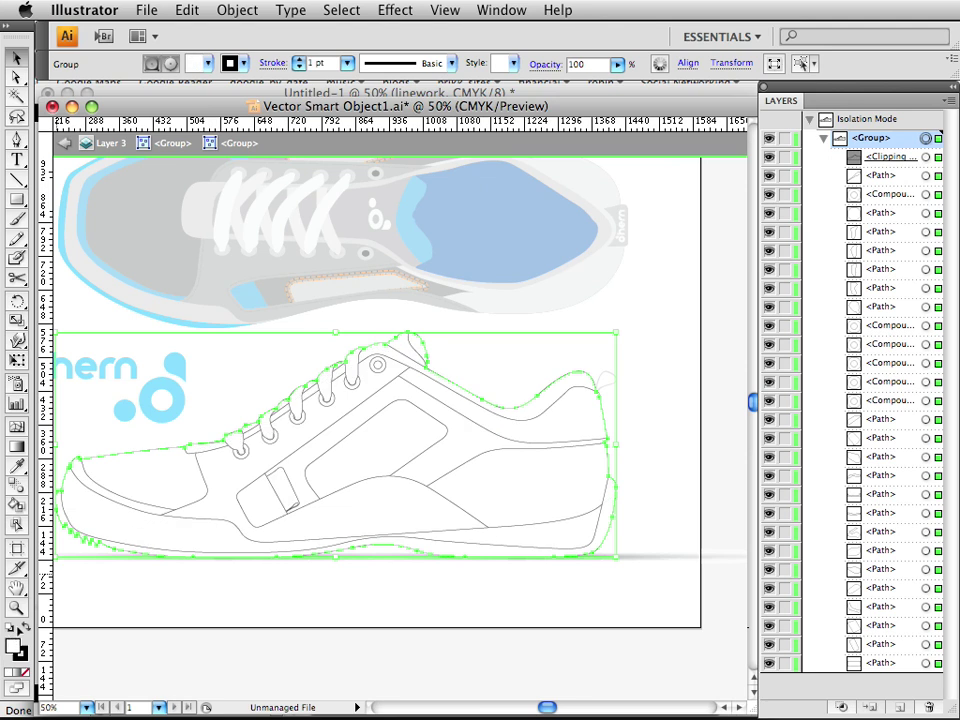
# - Set the stroke weight of the whole side-view shoe group to 0.25 pt
pyautogui.click(307, 584)
pyautogui.moveTo(267, 451); pyautogui.dragTo(381, 514)
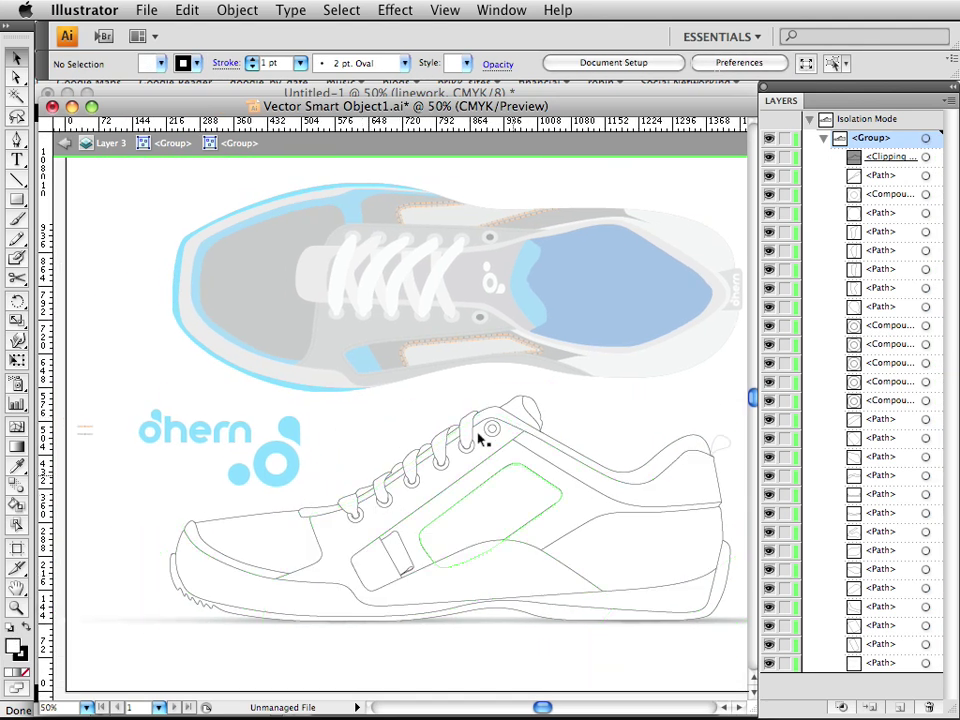
pyautogui.click(426, 513)
pyautogui.moveTo(79, 274); pyautogui.dragTo(814, 632)
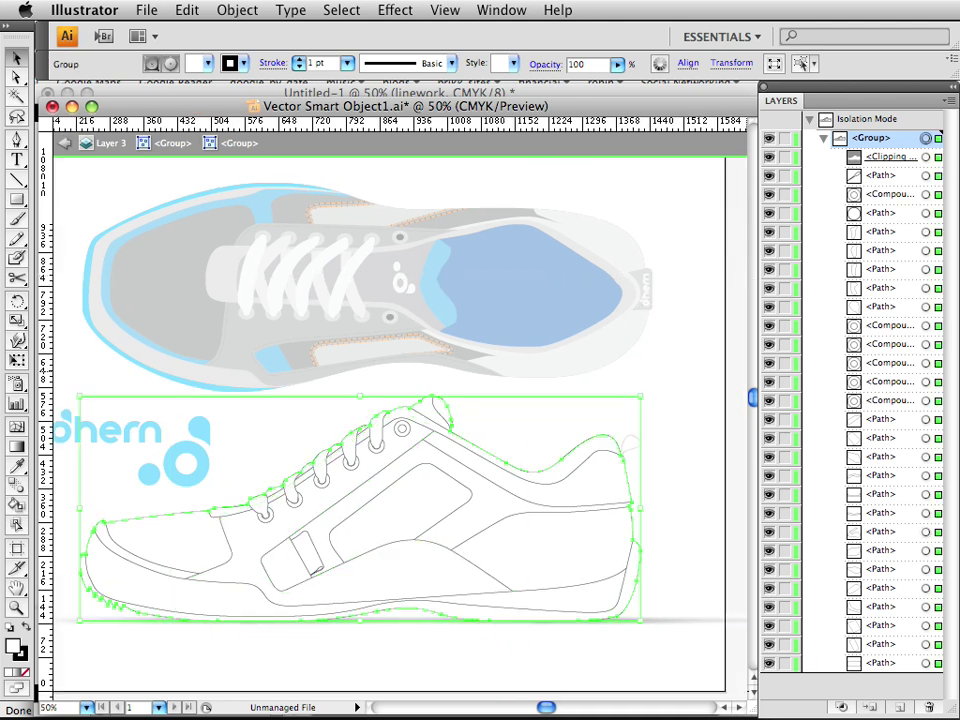
pyautogui.press('super+F10')
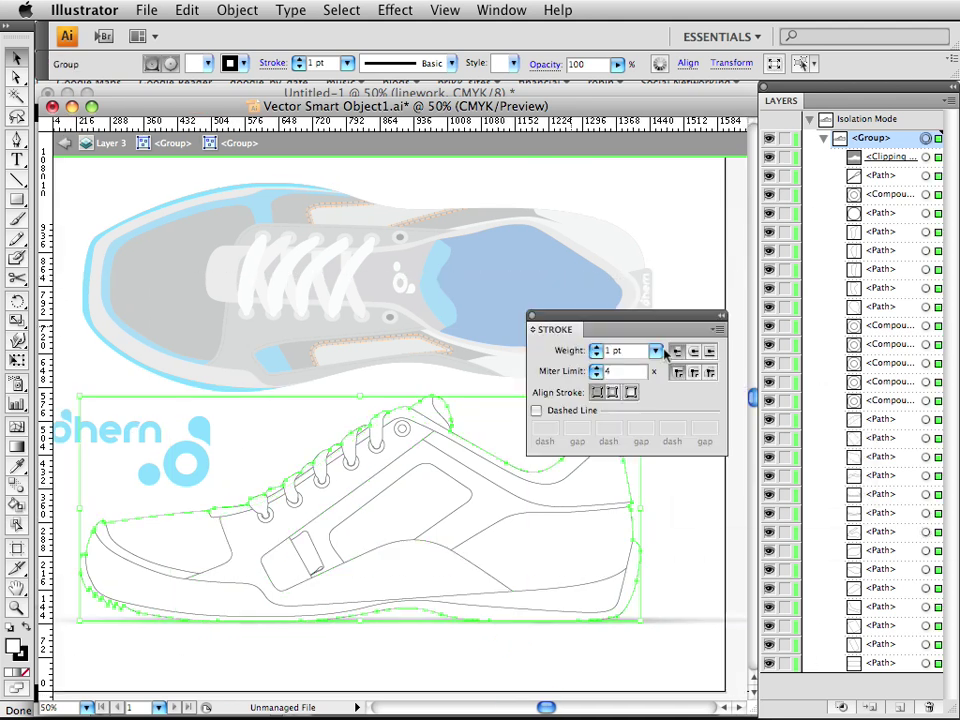
pyautogui.click(664, 352)
pyautogui.click(652, 181)
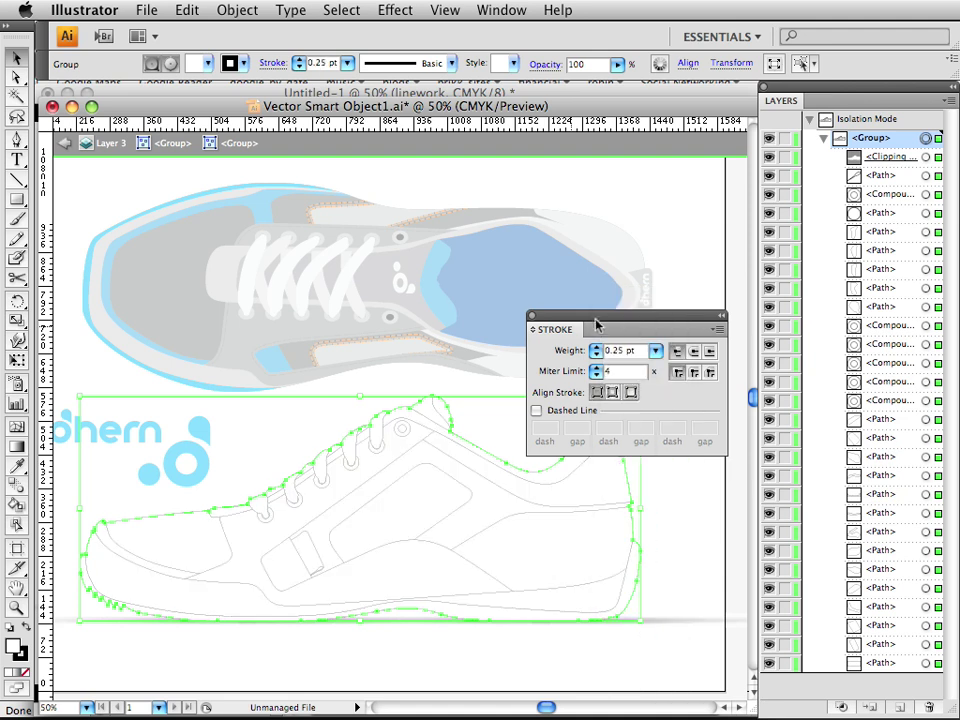
pyautogui.press('super+F10')
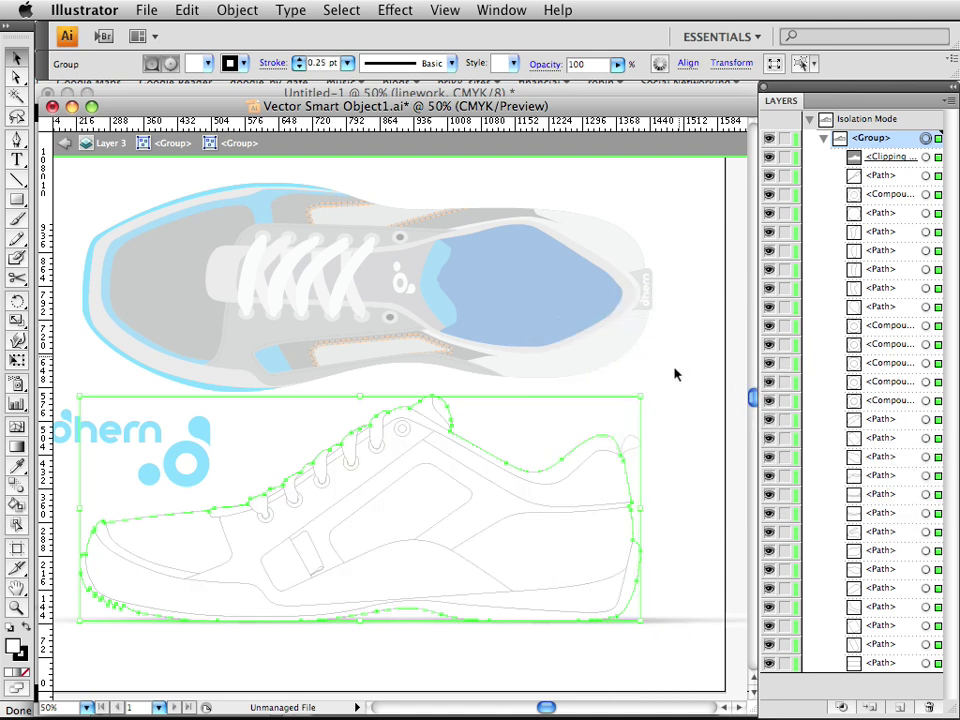
# - Isolate the top-view shoe group and give all its artwork the default white fill with a black 0.25 pt stroke
pyautogui.doubleClick(690, 379)
pyautogui.moveTo(557, 400); pyautogui.dragTo(653, 438)
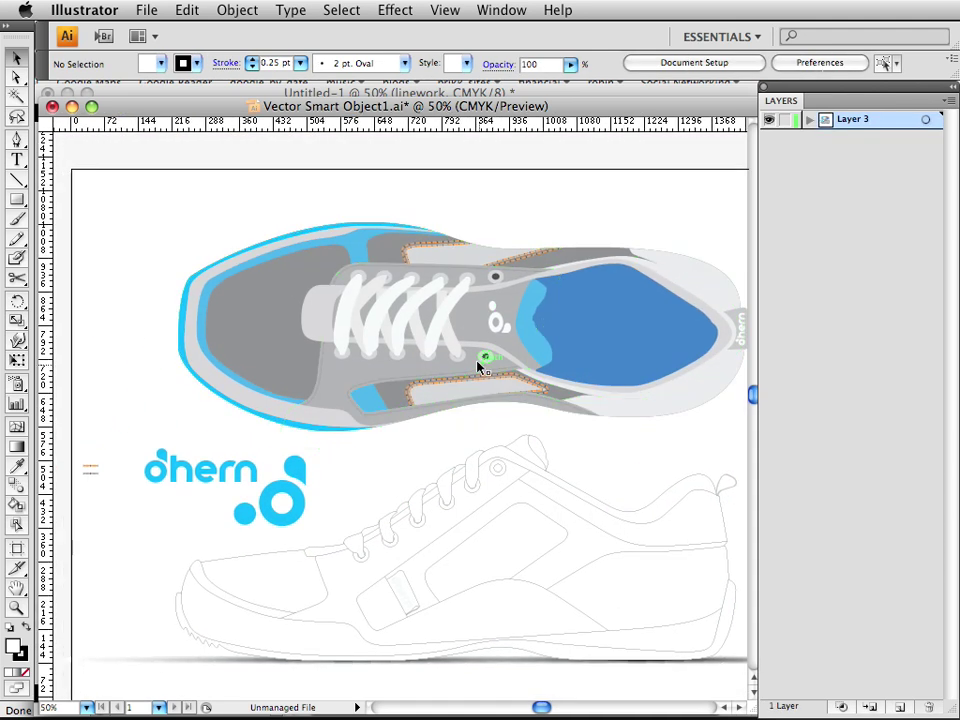
pyautogui.click(478, 367)
pyautogui.doubleClick(470, 368)
pyautogui.moveTo(108, 181); pyautogui.dragTo(647, 497)
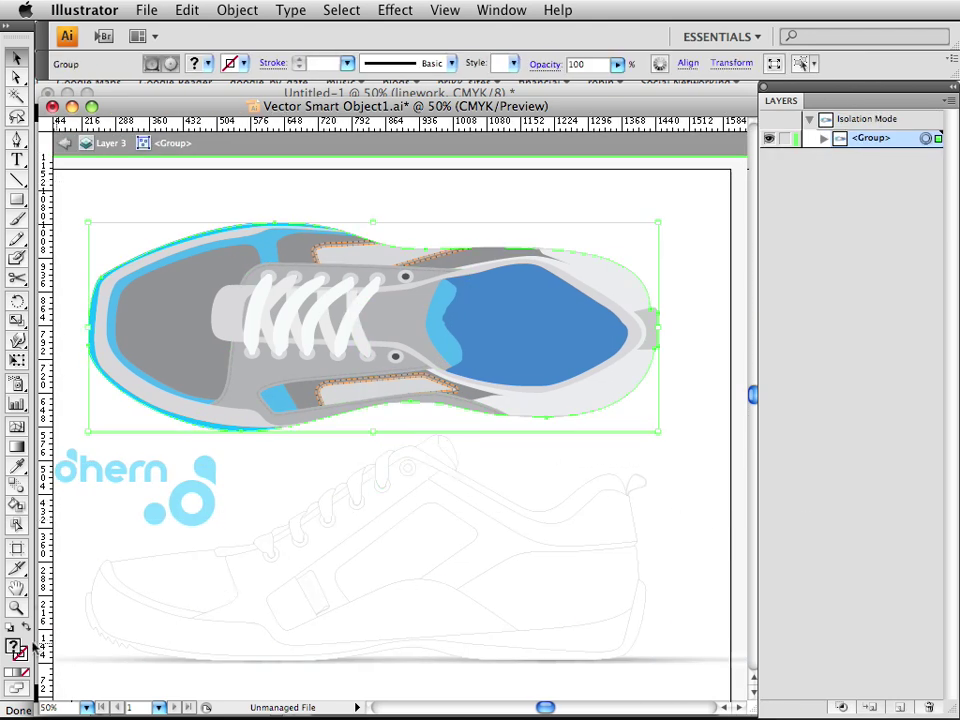
pyautogui.press('d')
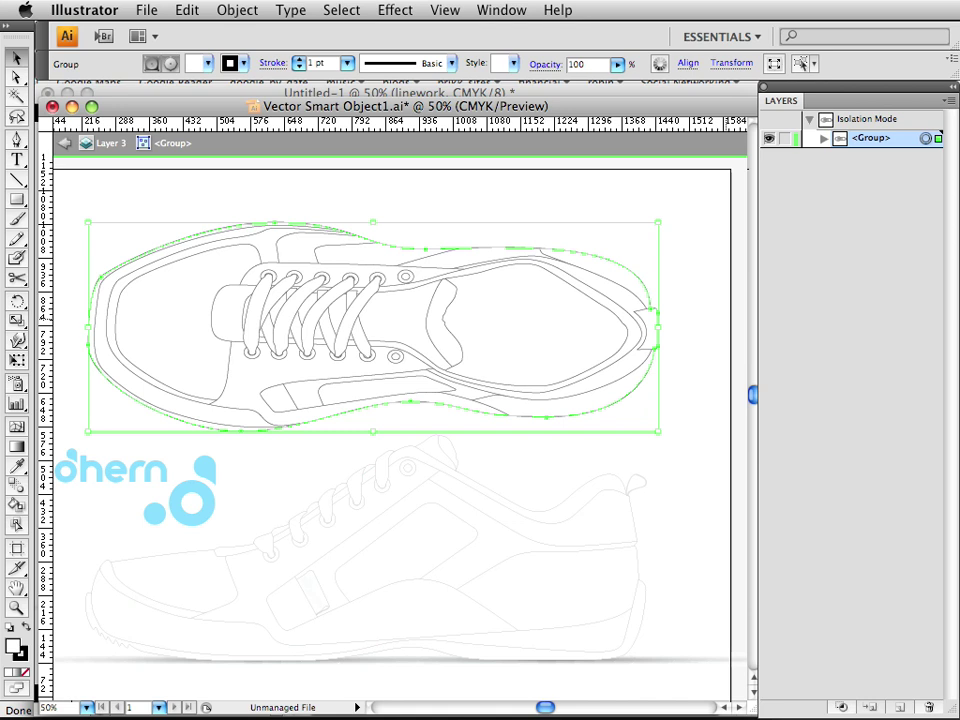
pyautogui.click(684, 300)
pyautogui.hscroll(-3, 450, 407)
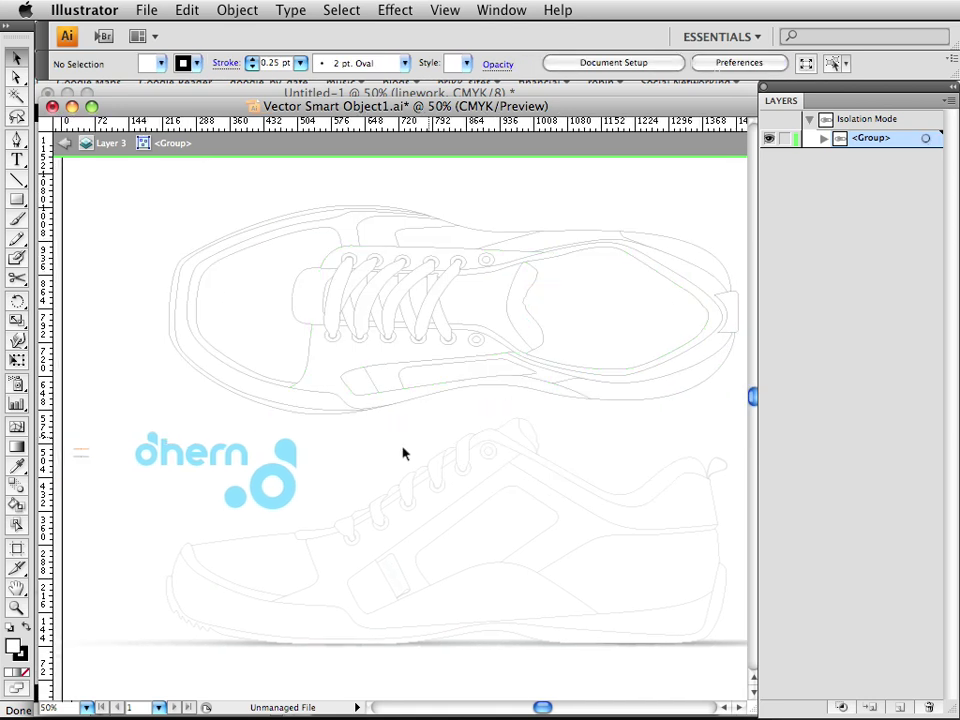
# - Leave isolation mode and delete the dhern wordmark, the logo symbol and the small stitch sample lines beside the shoes
pyautogui.doubleClick(131, 507)
pyautogui.click(172, 455)
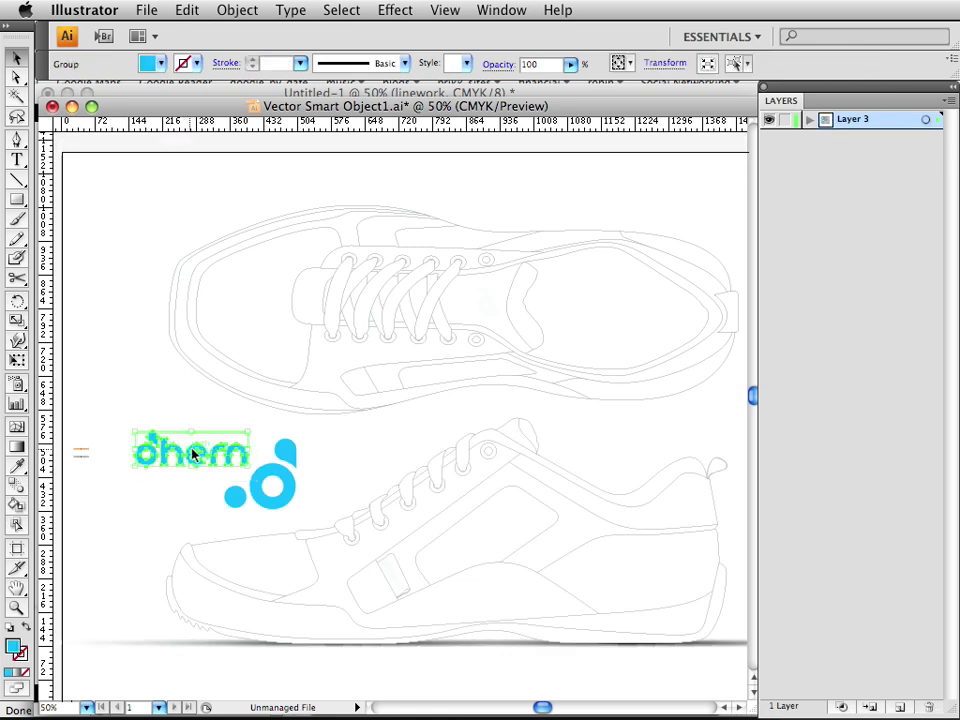
pyautogui.press('Delete')
pyautogui.click(232, 490)
pyautogui.press('Delete')
pyautogui.moveTo(124, 437); pyautogui.dragTo(72, 510)
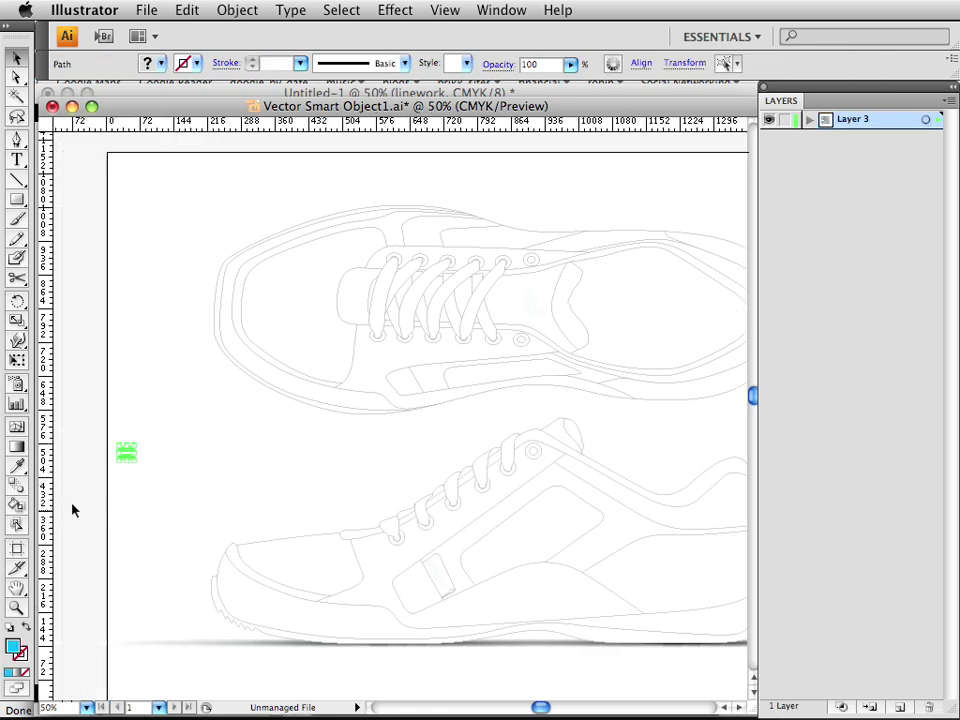
pyautogui.press('Delete')
# - Save and close the linework smart object's contents and return to the Photoshop document
pyautogui.hotkey('ctrl', 's')
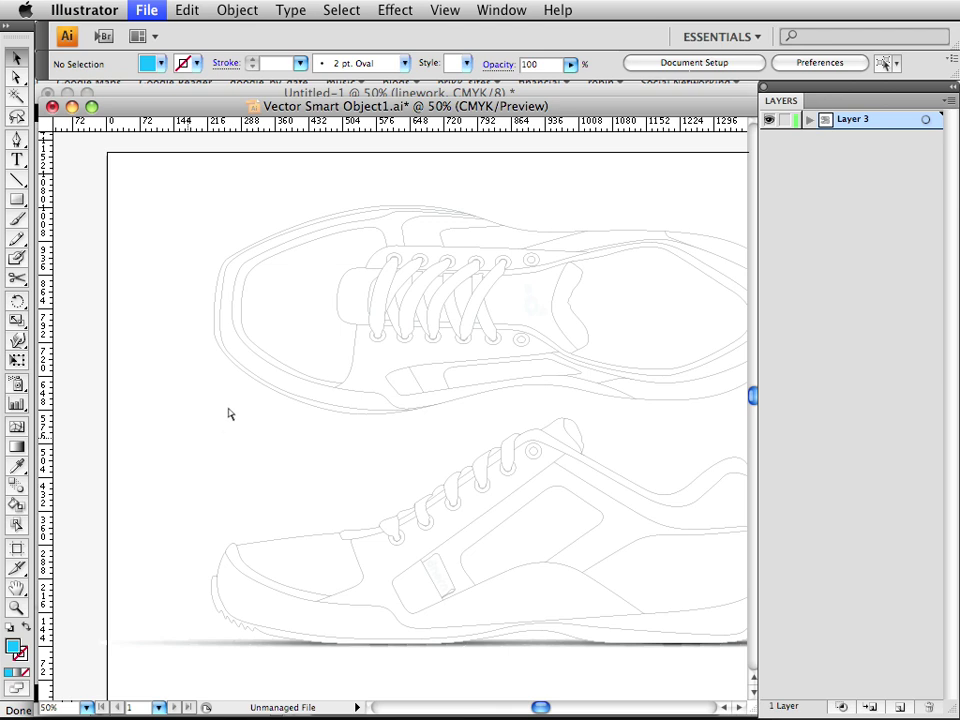
pyautogui.hotkey('ctrl', 'w')
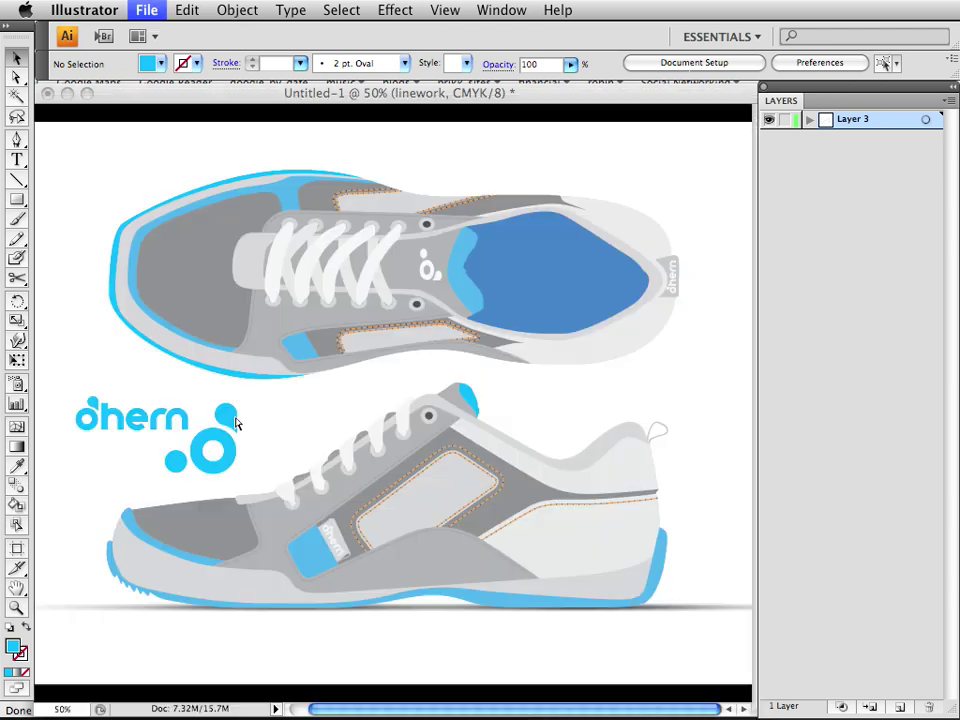
pyautogui.click(141, 405)
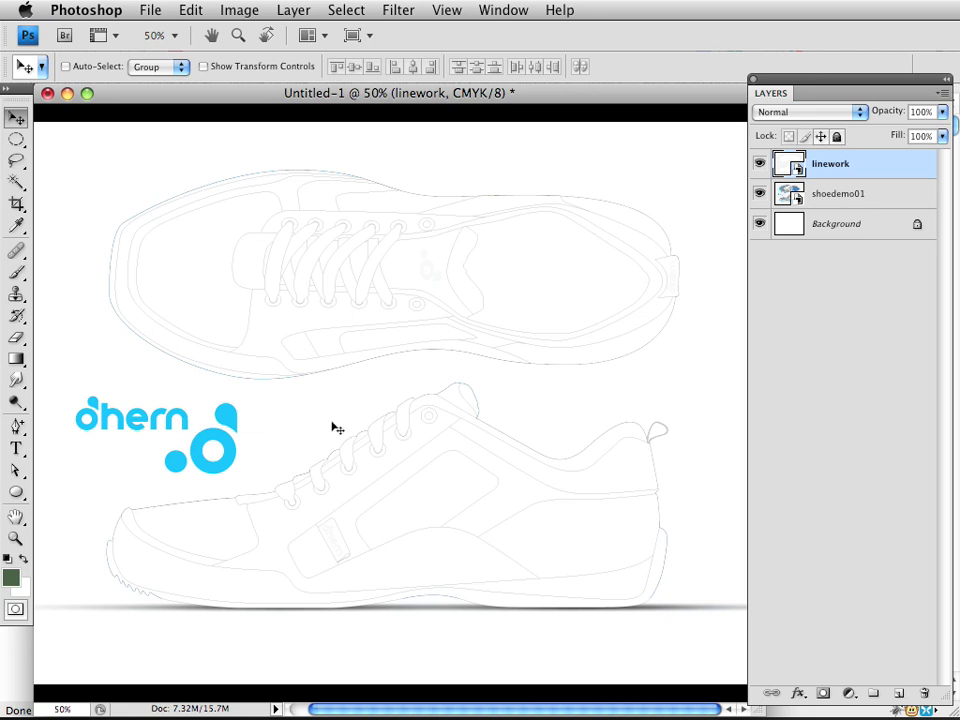
# - Toggle the linework layer's visibility to compare the outlines with the coloured shoe artwork beneath
pyautogui.click(760, 166)
pyautogui.click(760, 166)
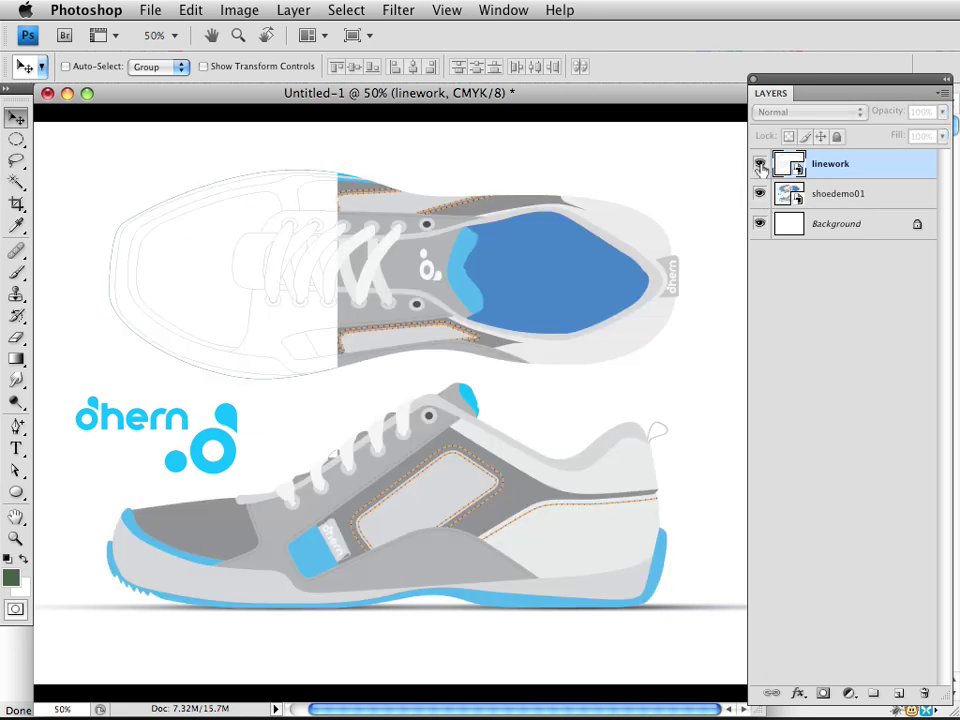